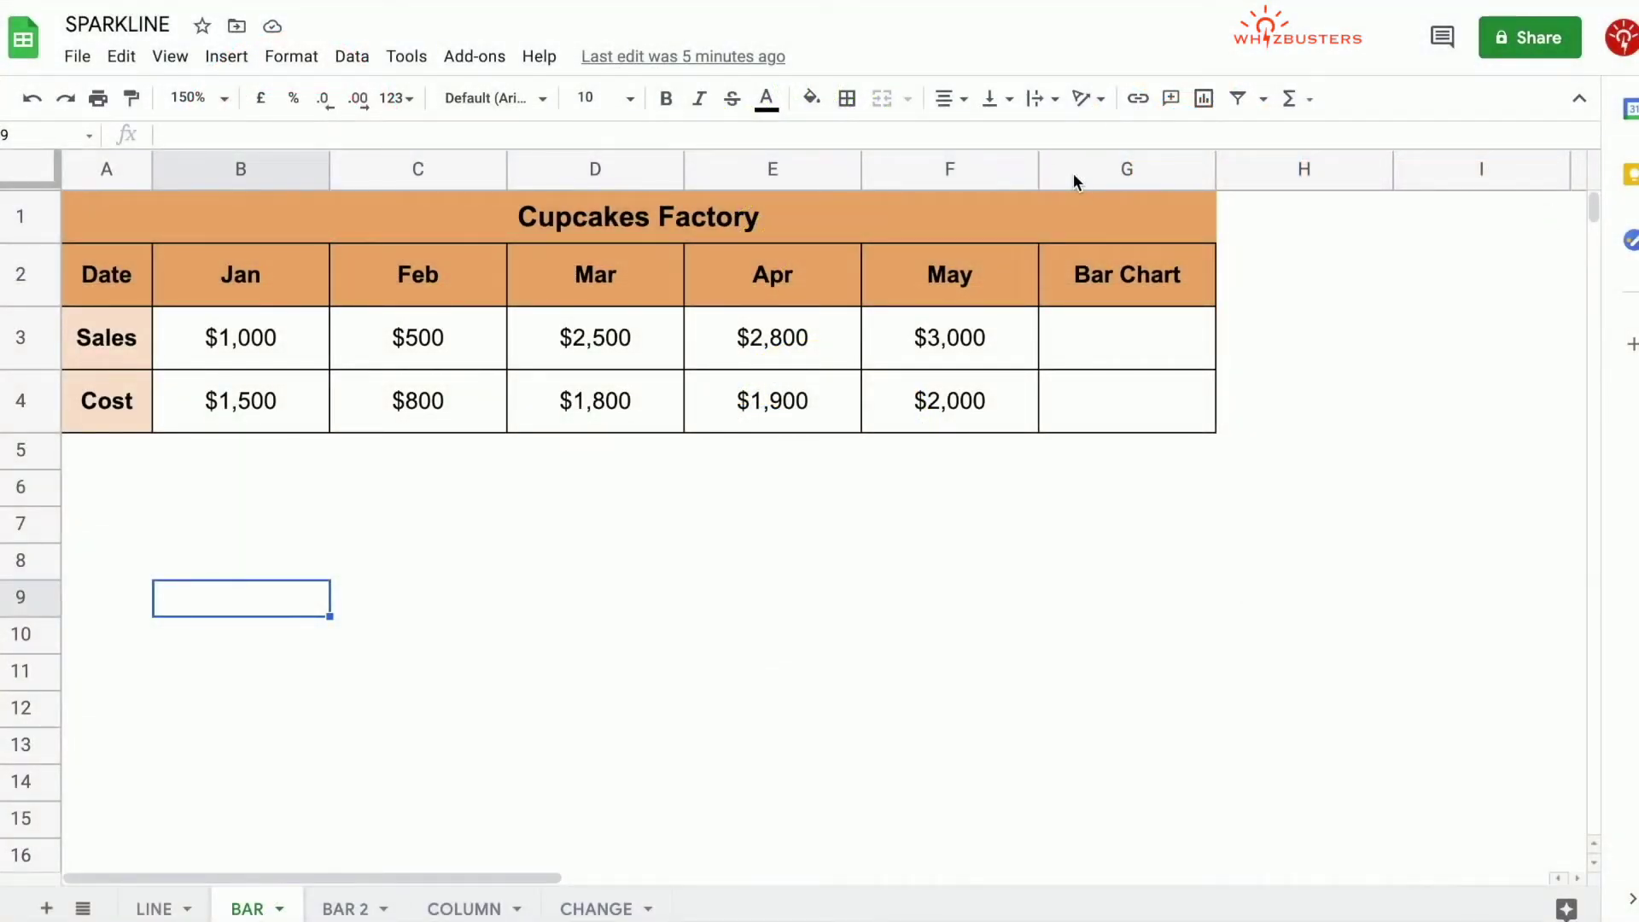
pyautogui.click(491, 538)
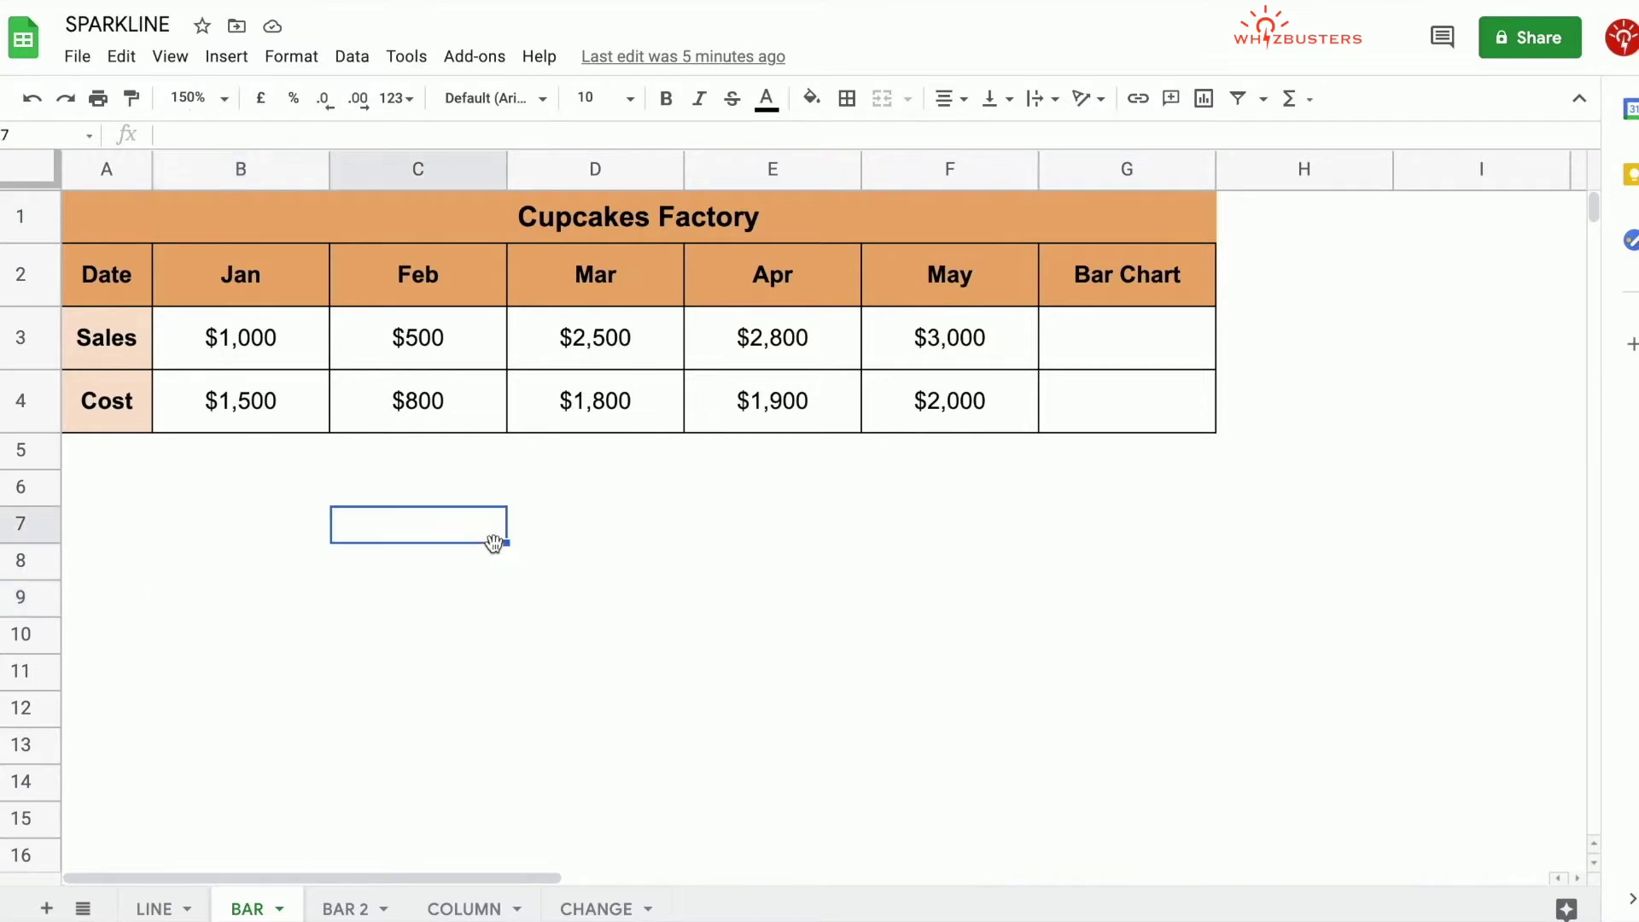
pyautogui.click(322, 567)
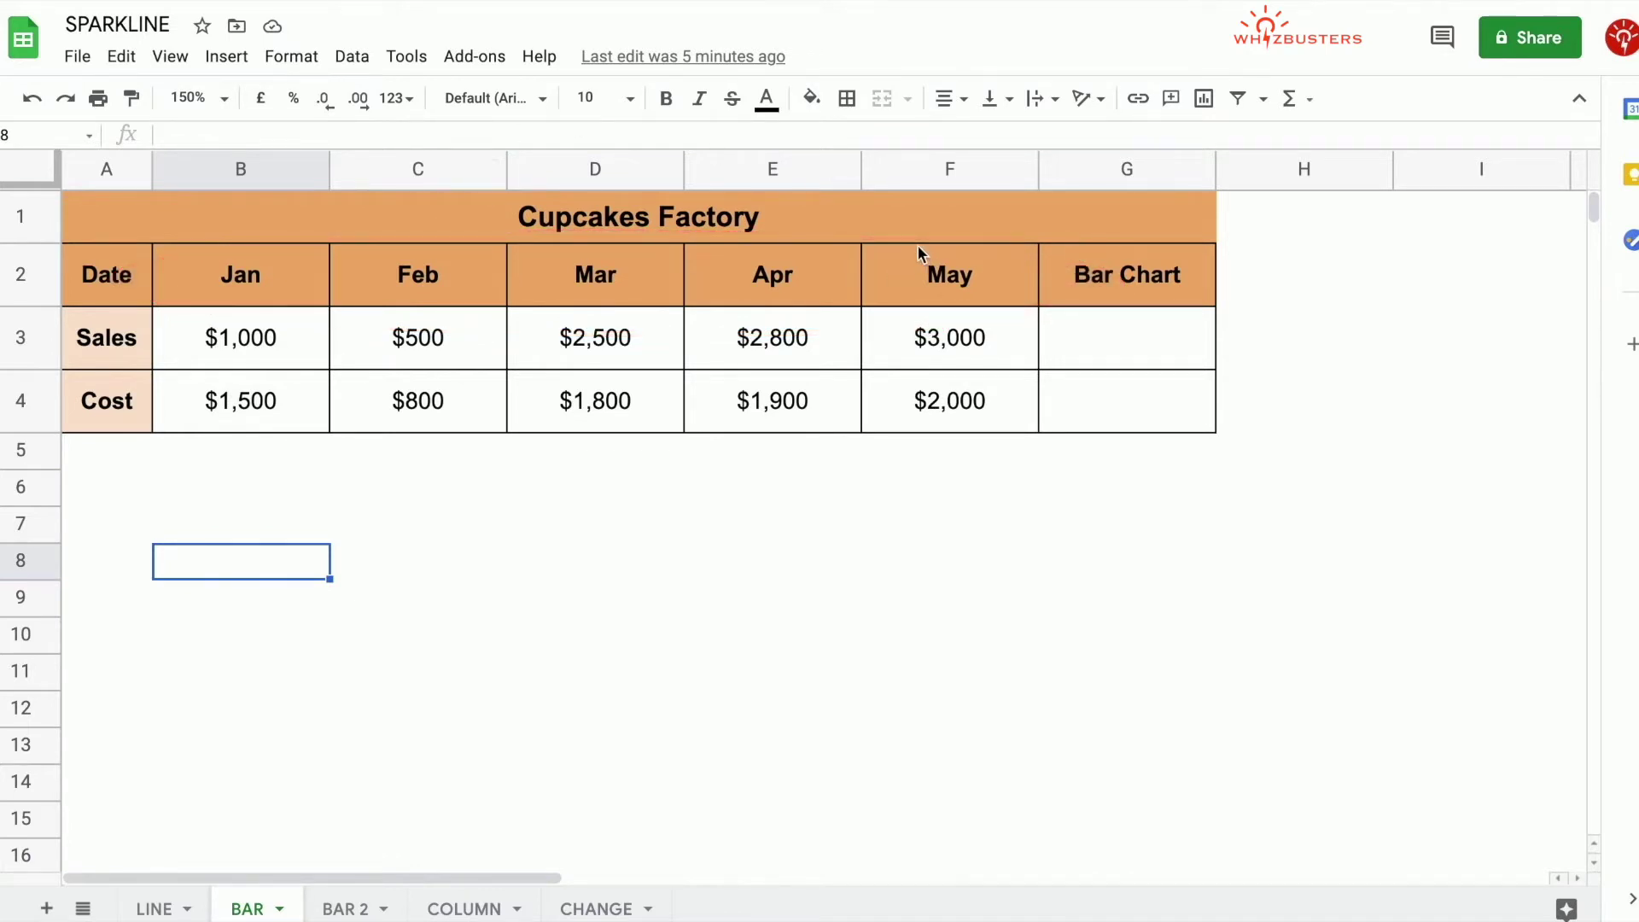
# Enter the formula =sparkline(B3:F3,{"charttype","bar"}) in cell G3, the Bar Chart cell of the Sales row.
pyautogui.click(1134, 352)
pyautogui.write('=sparkline(')
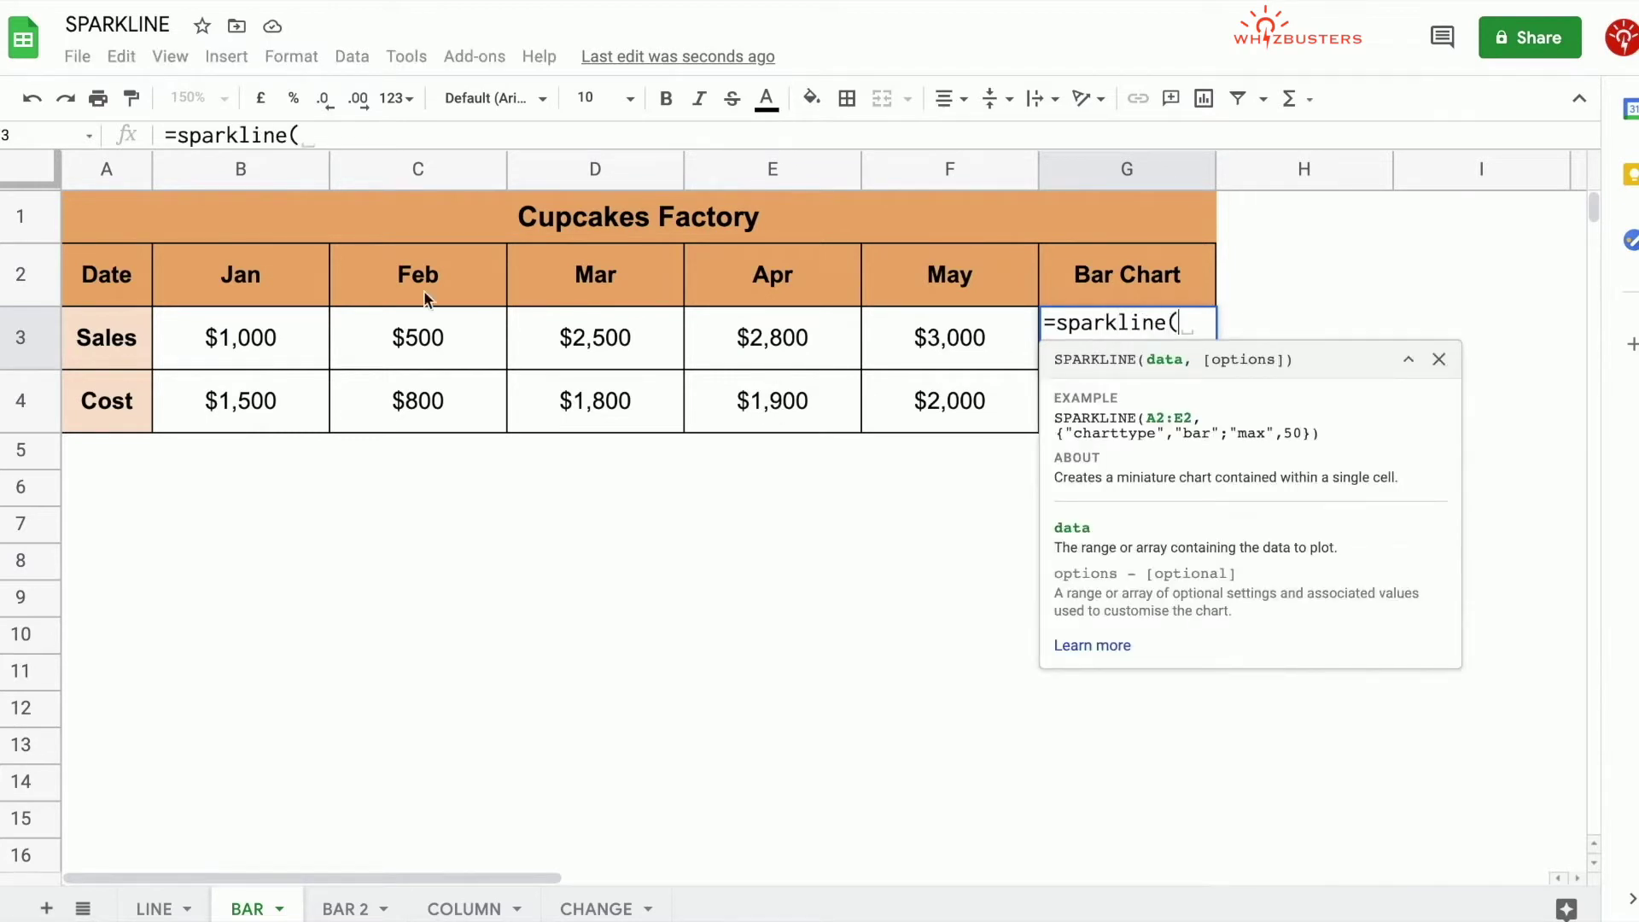
pyautogui.click(274, 356)
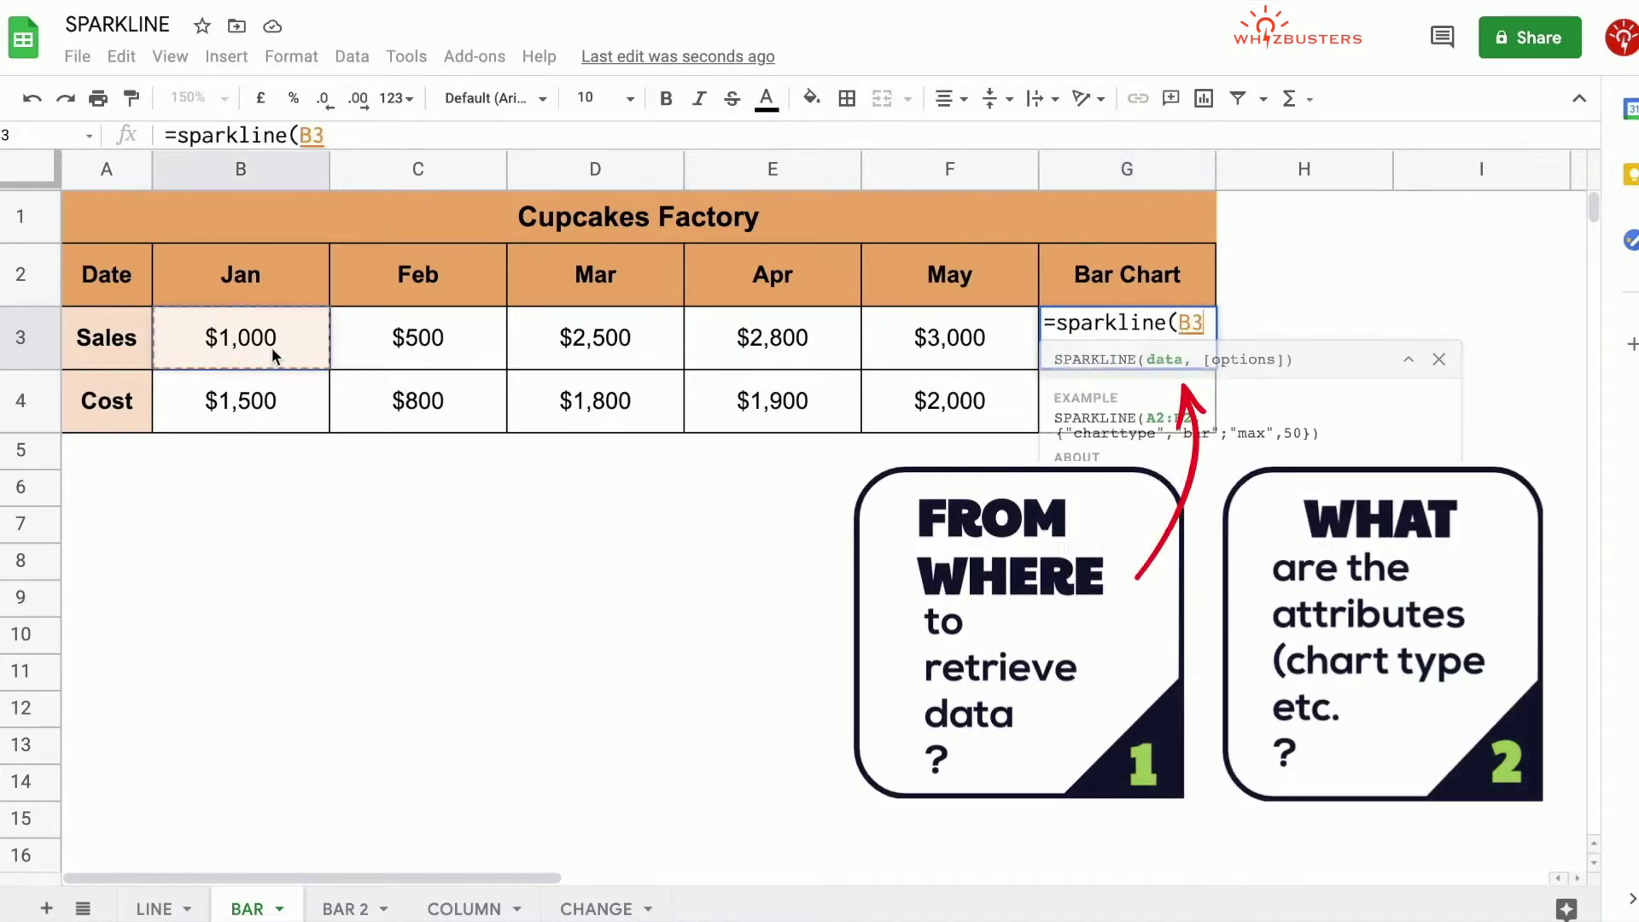
pyautogui.keyDown('shift'); pyautogui.click(926, 361); pyautogui.keyUp('shift')
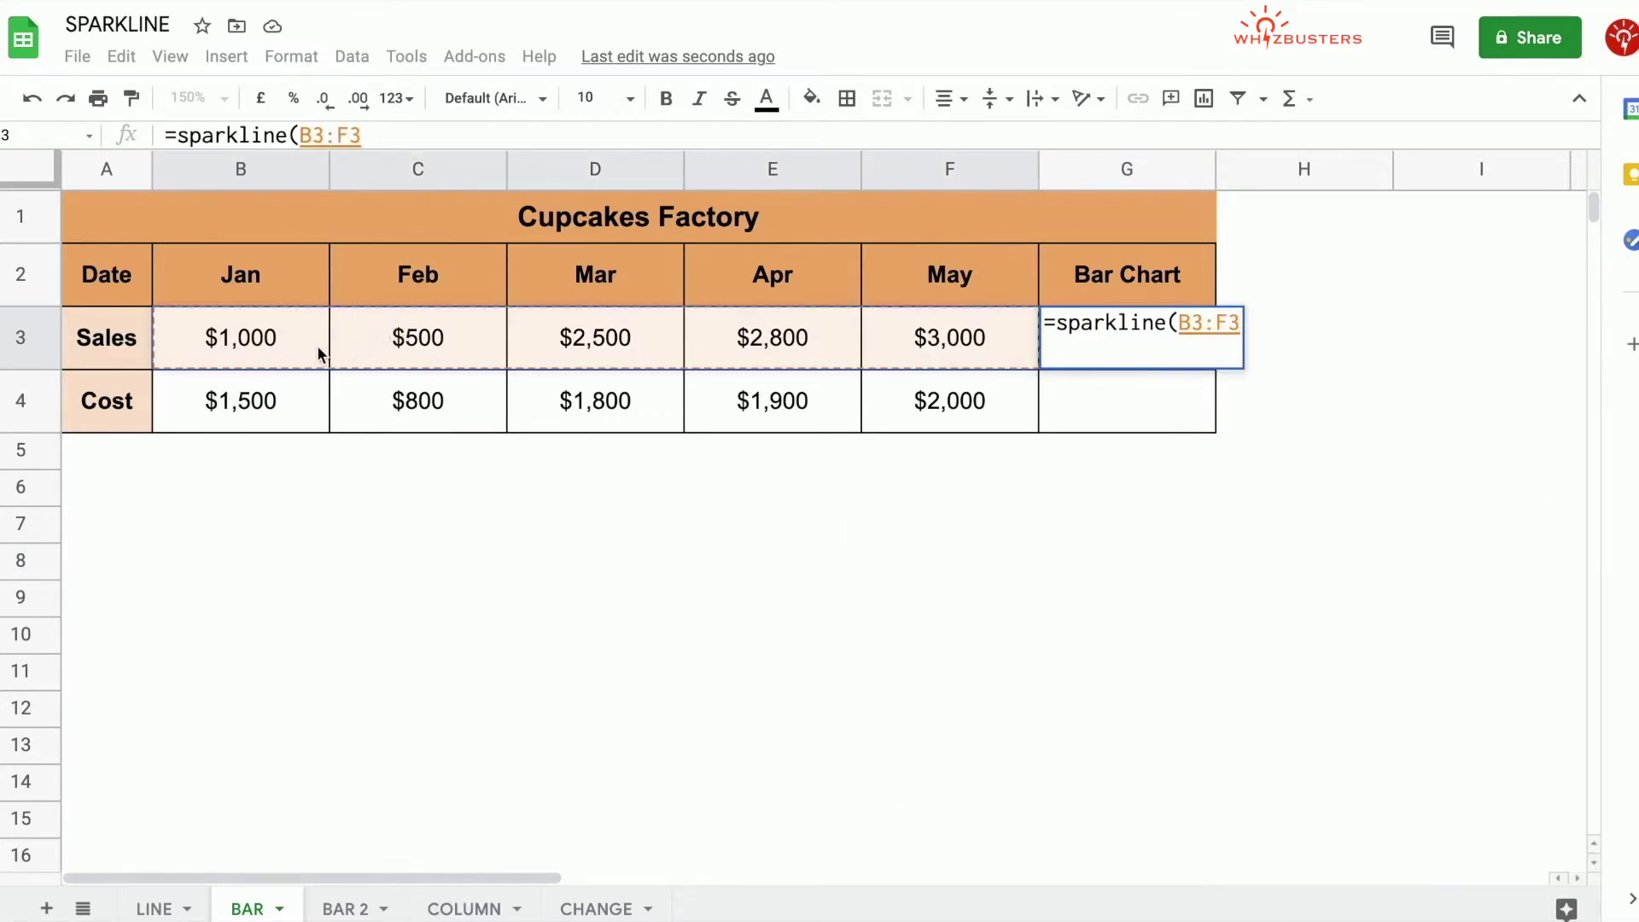
pyautogui.write(',')
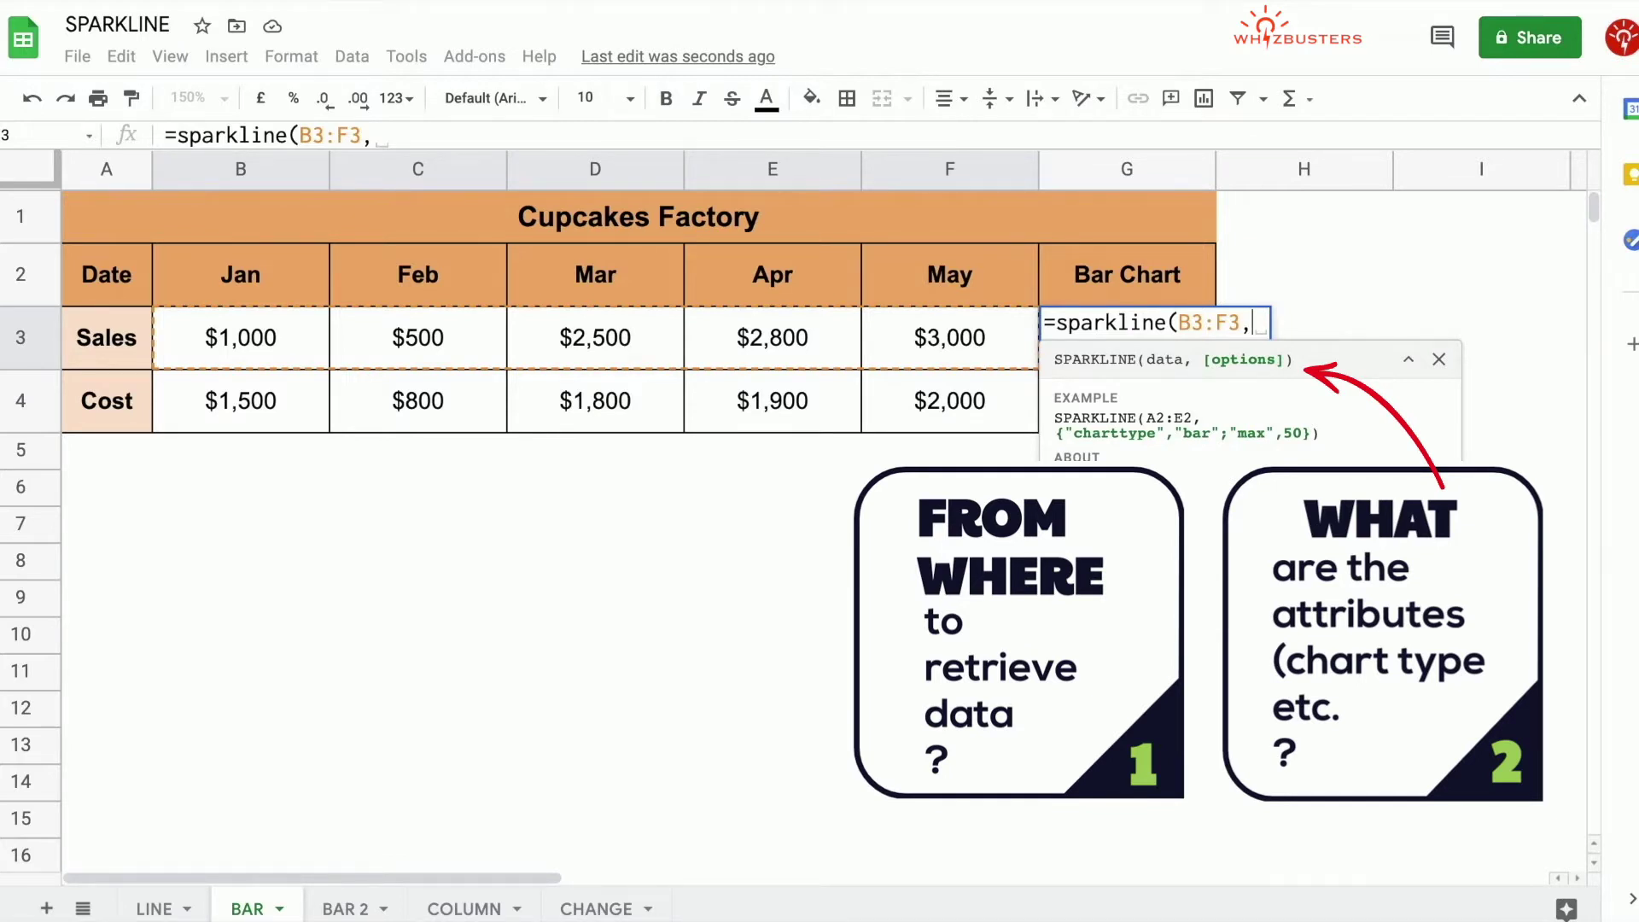
pyautogui.write('{"charttype"')
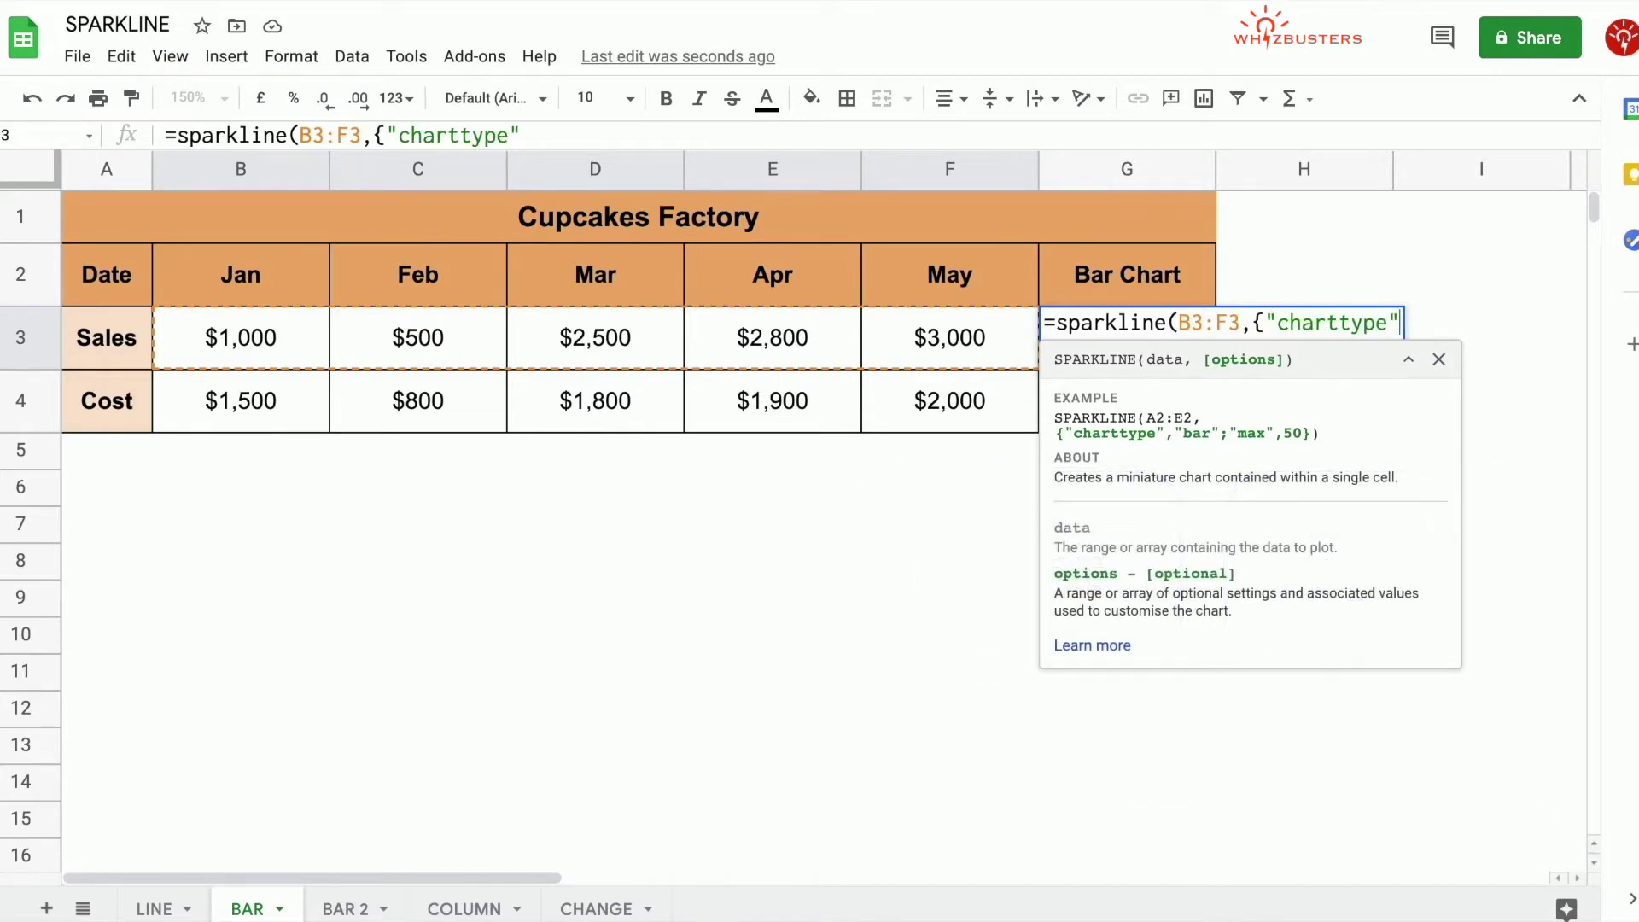
pyautogui.write(',')
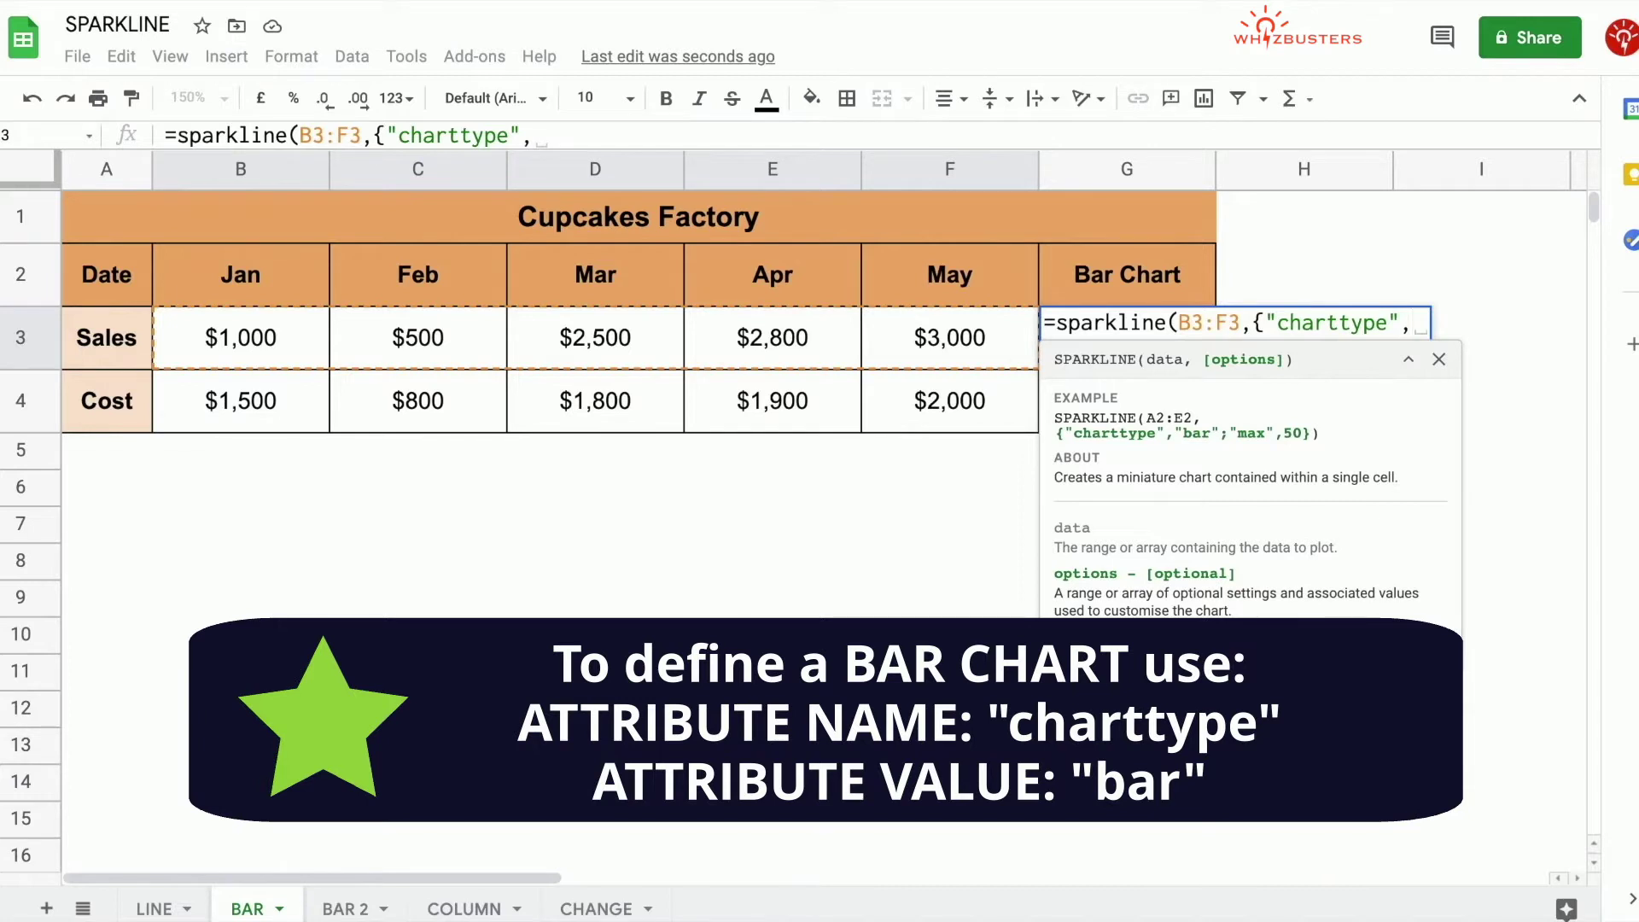
pyautogui.write('"bar"')
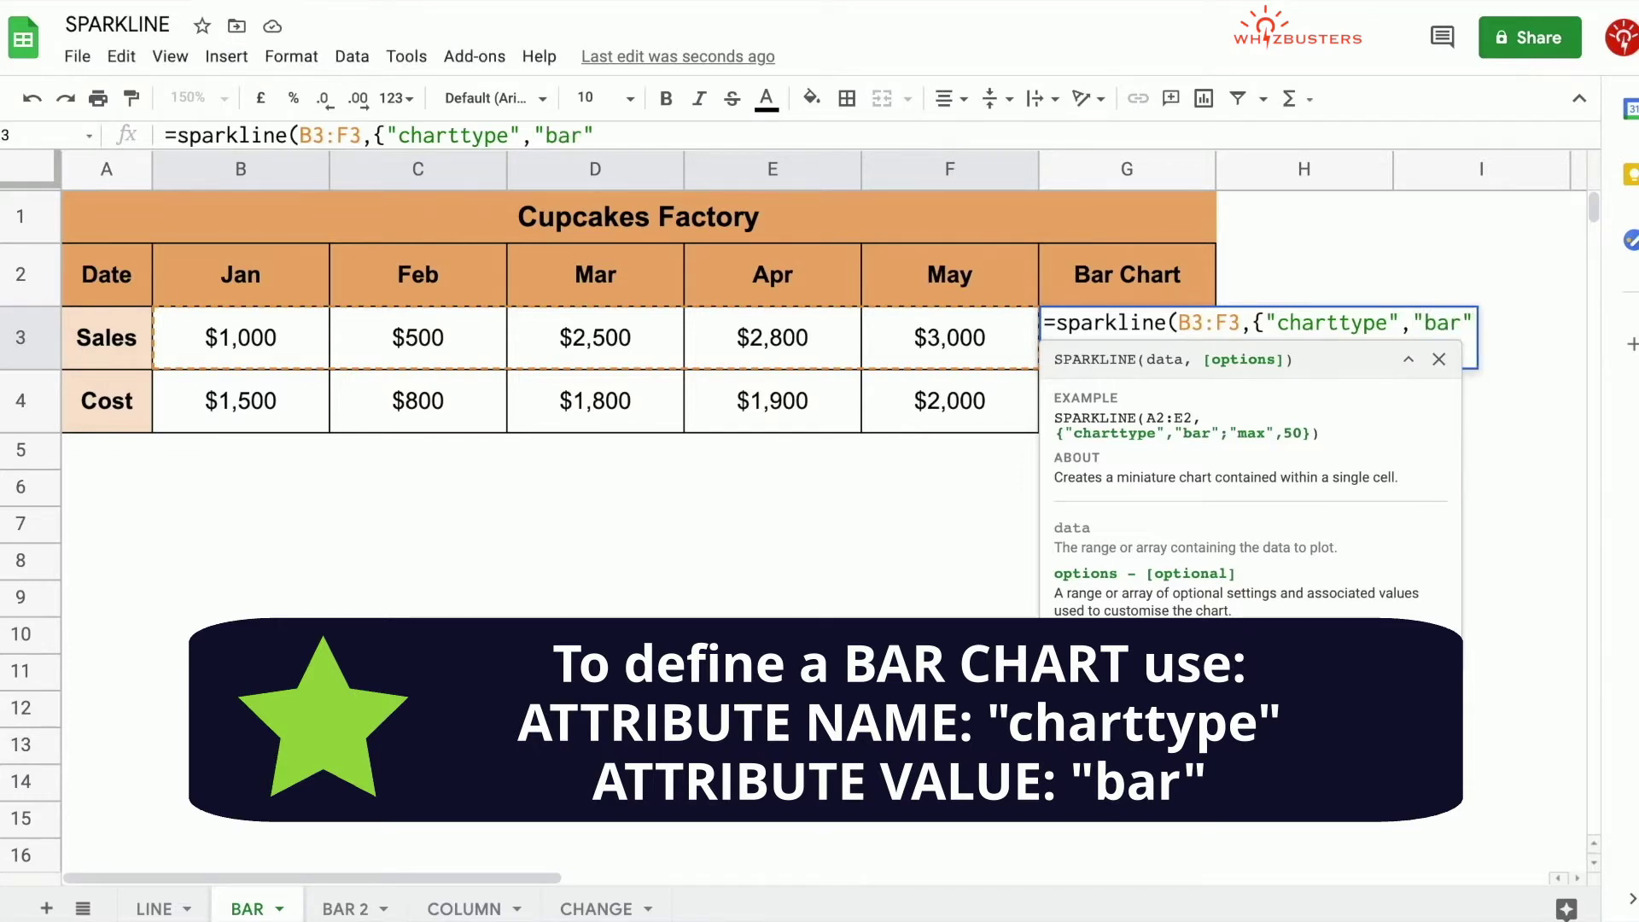
pyautogui.write('}')
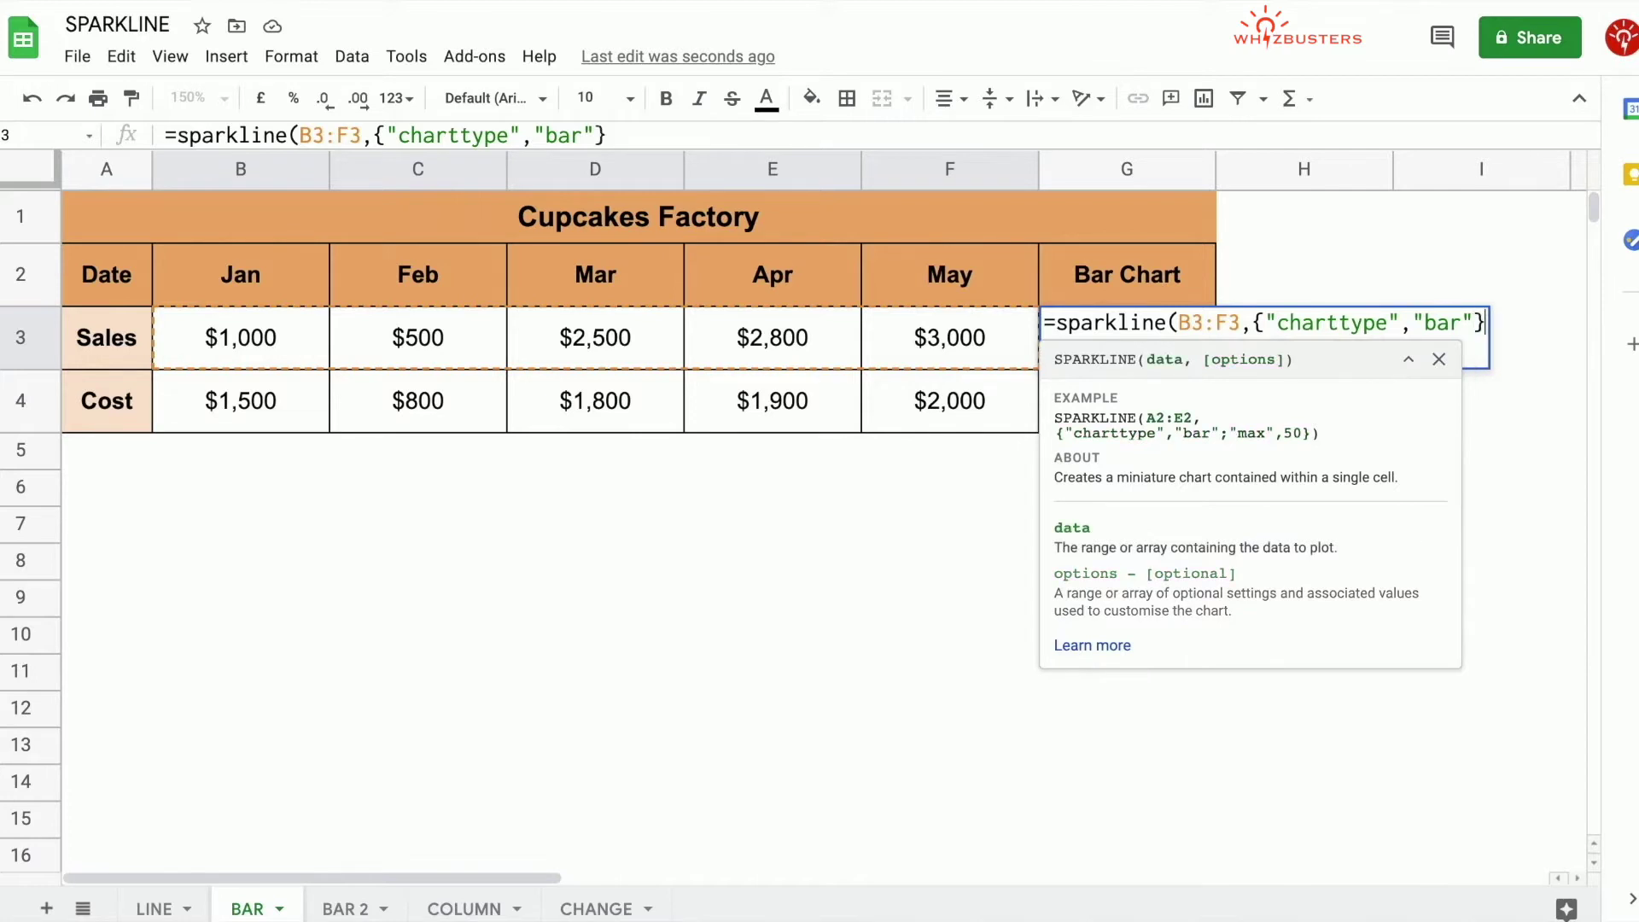
pyautogui.write(')')
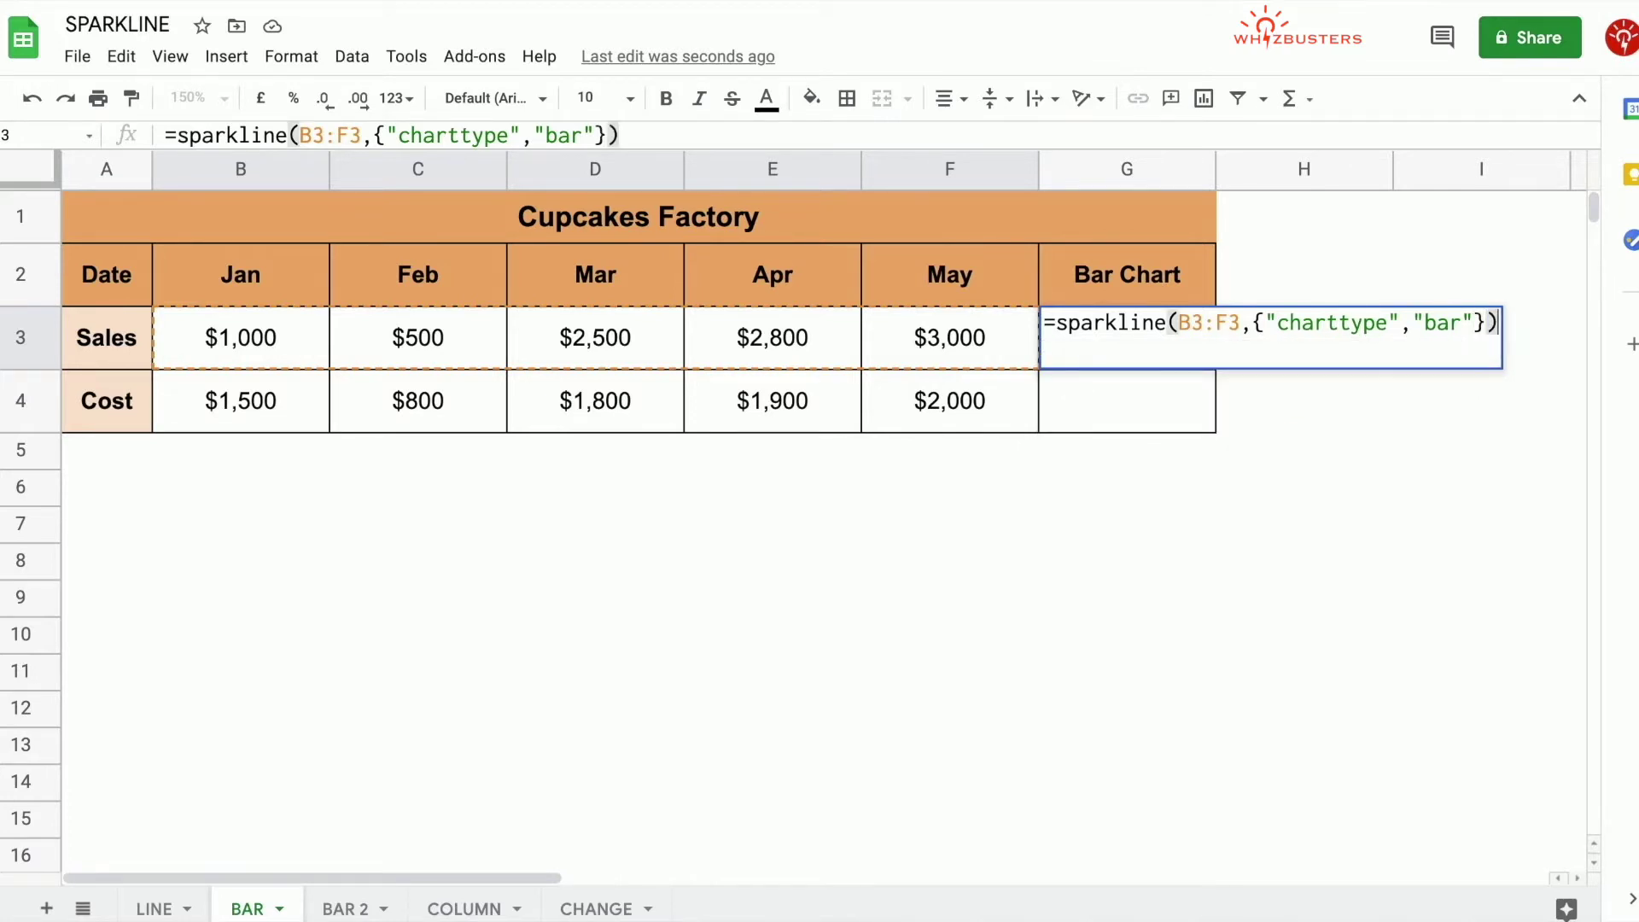
pyautogui.press('Return')
pyautogui.click(1159, 364)
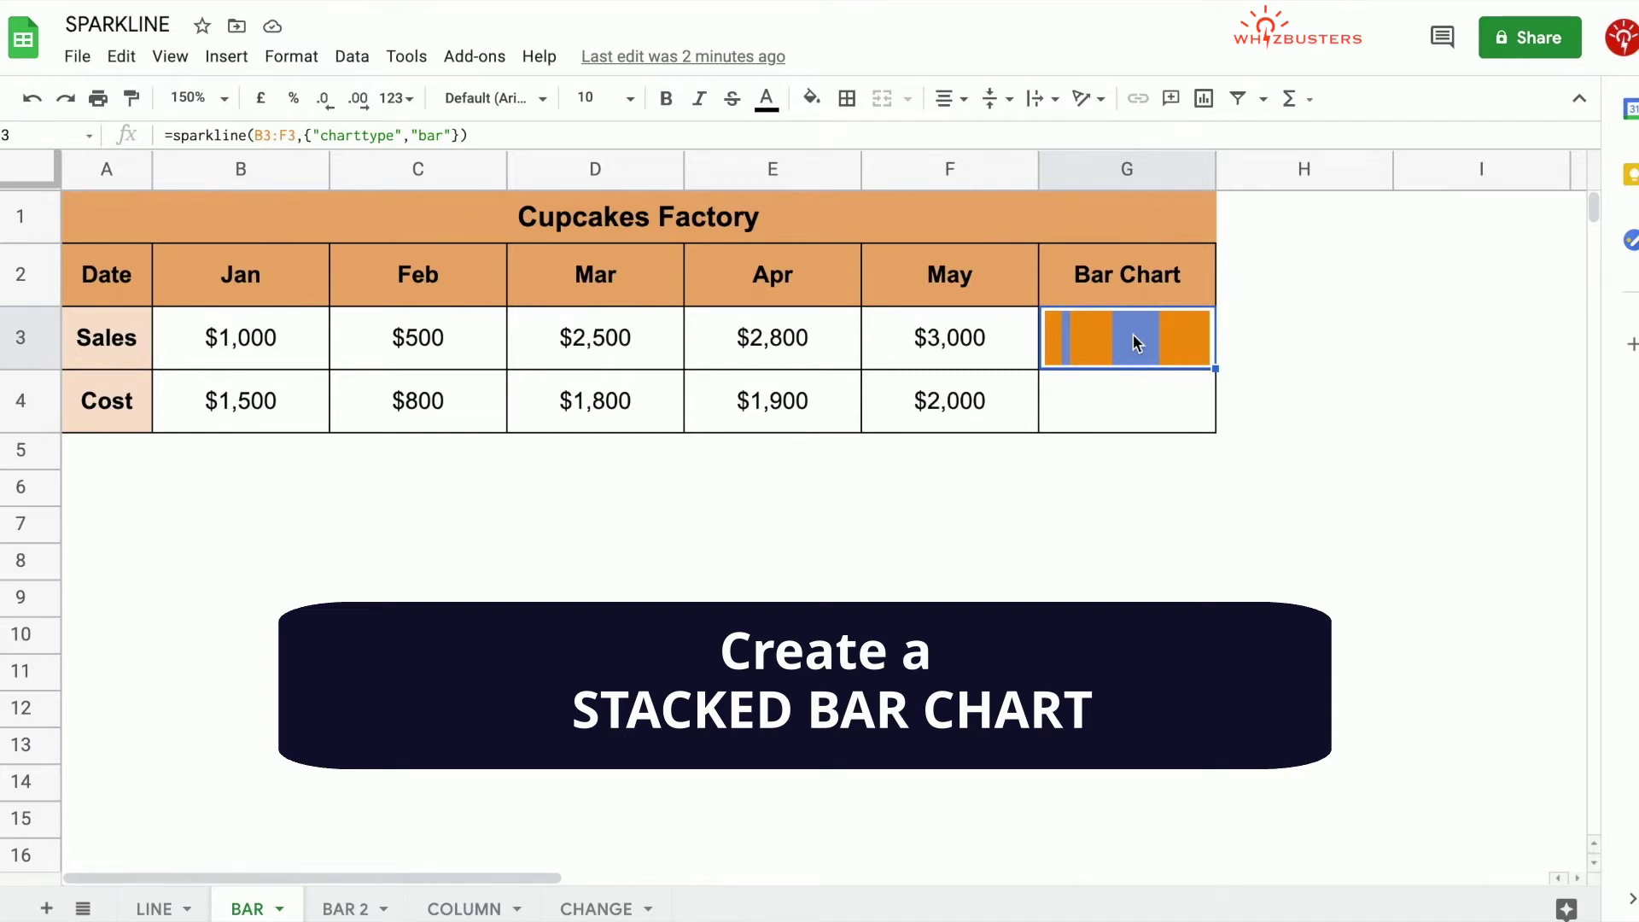
# Insert a chart of the Sales values in B3:F3 and change its type to 100% stacked bar chart.
pyautogui.click(253, 357)
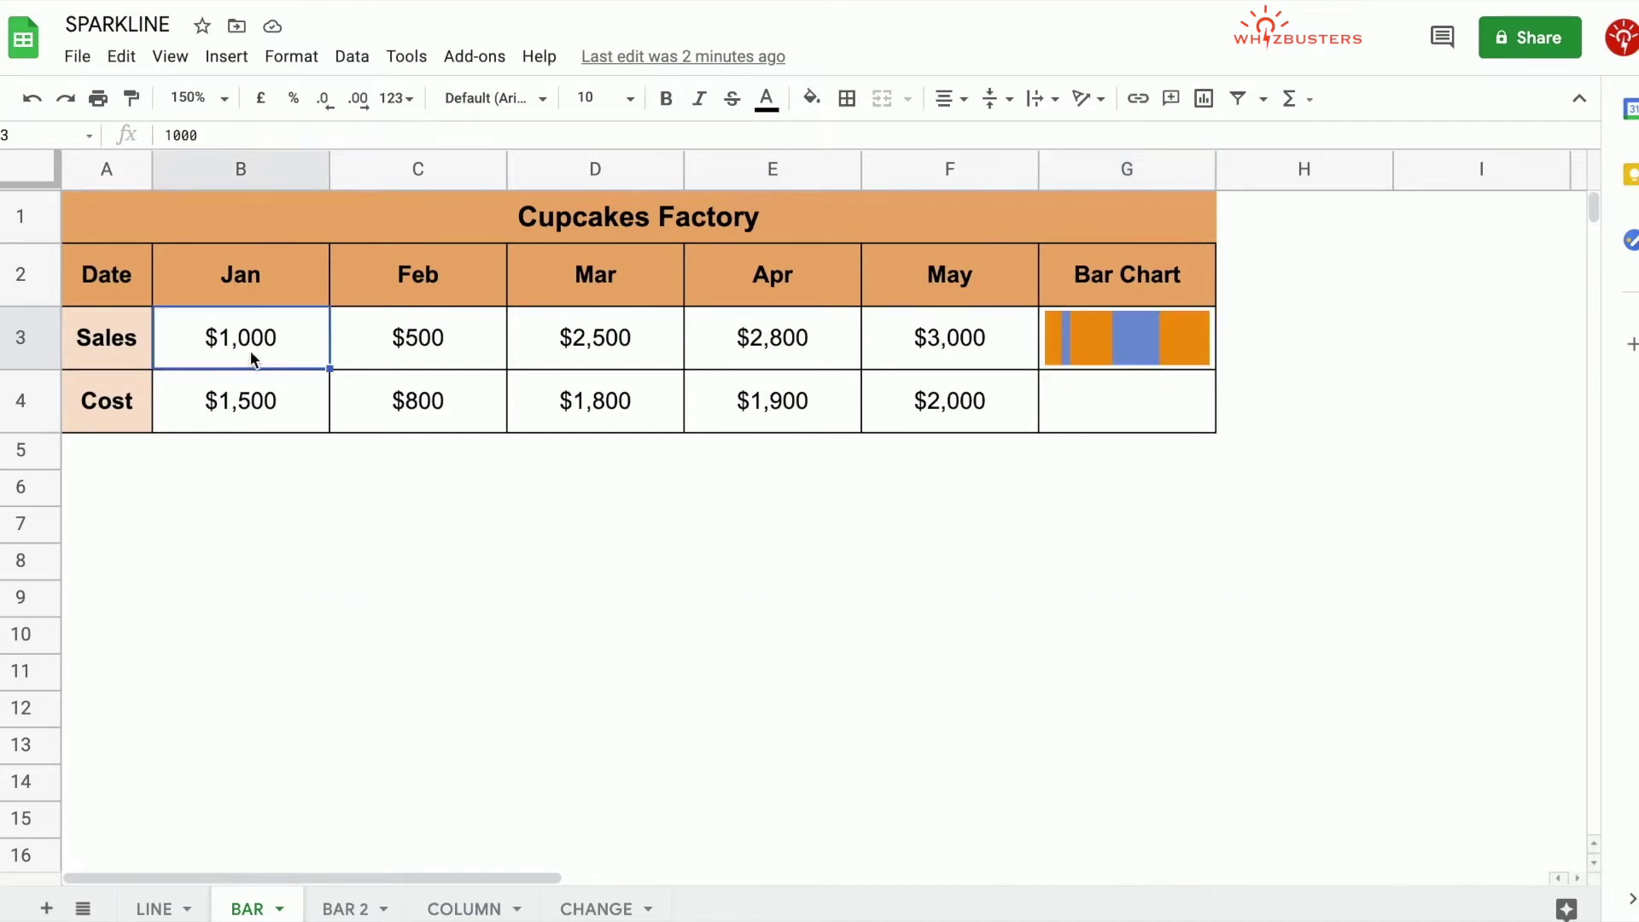
pyautogui.keyDown('shift'); pyautogui.click(994, 350); pyautogui.keyUp('shift')
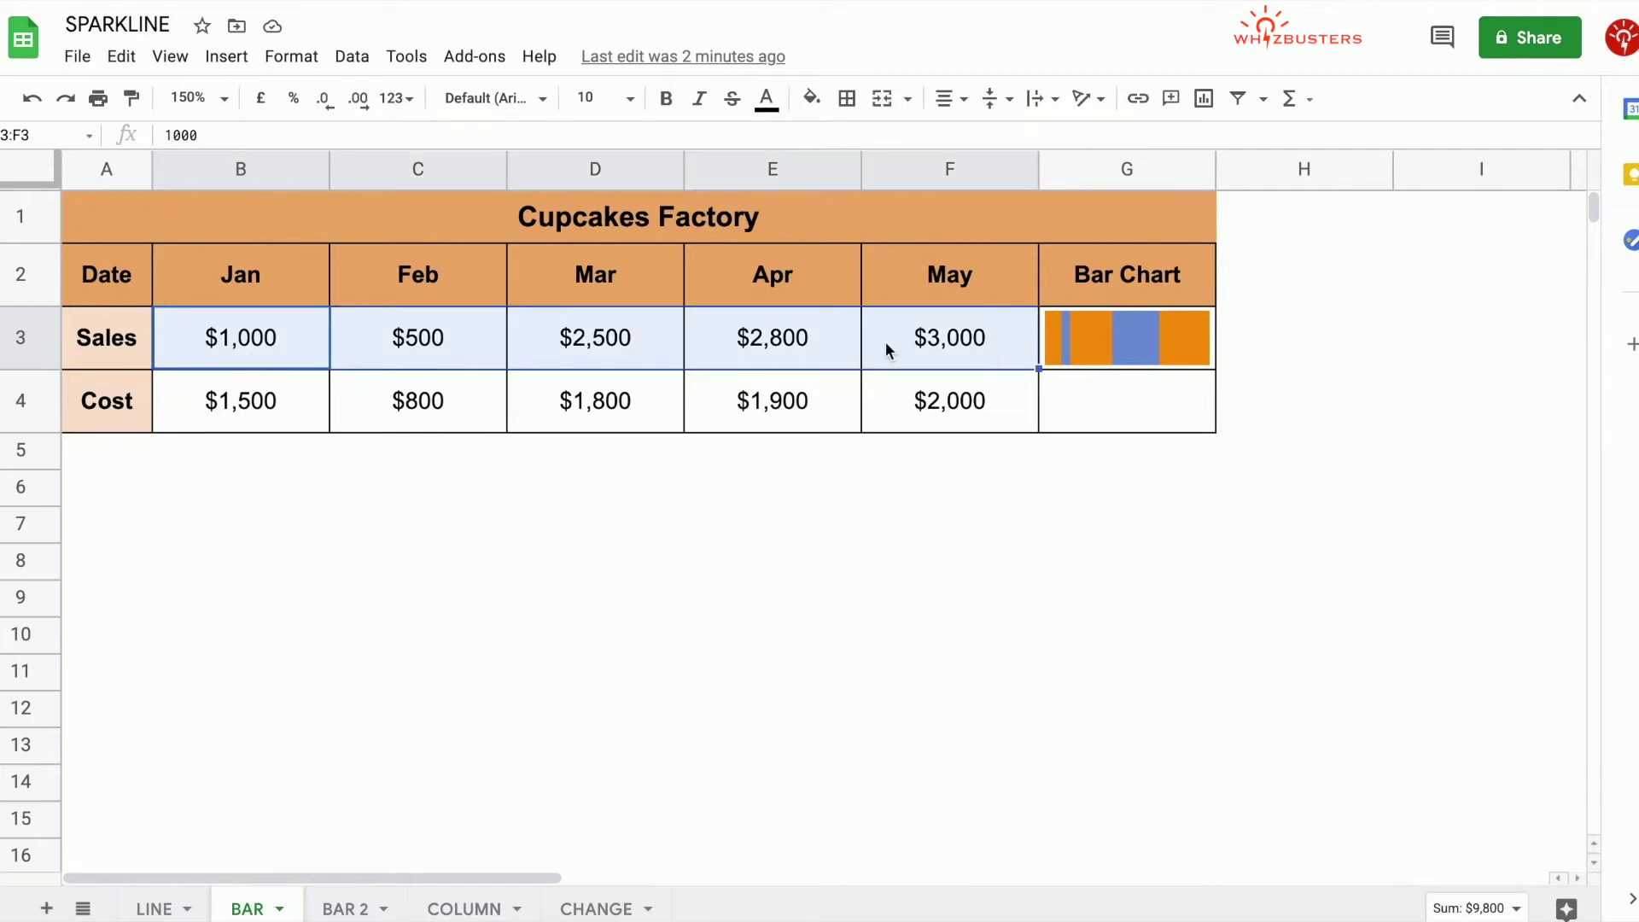
pyautogui.click(227, 58)
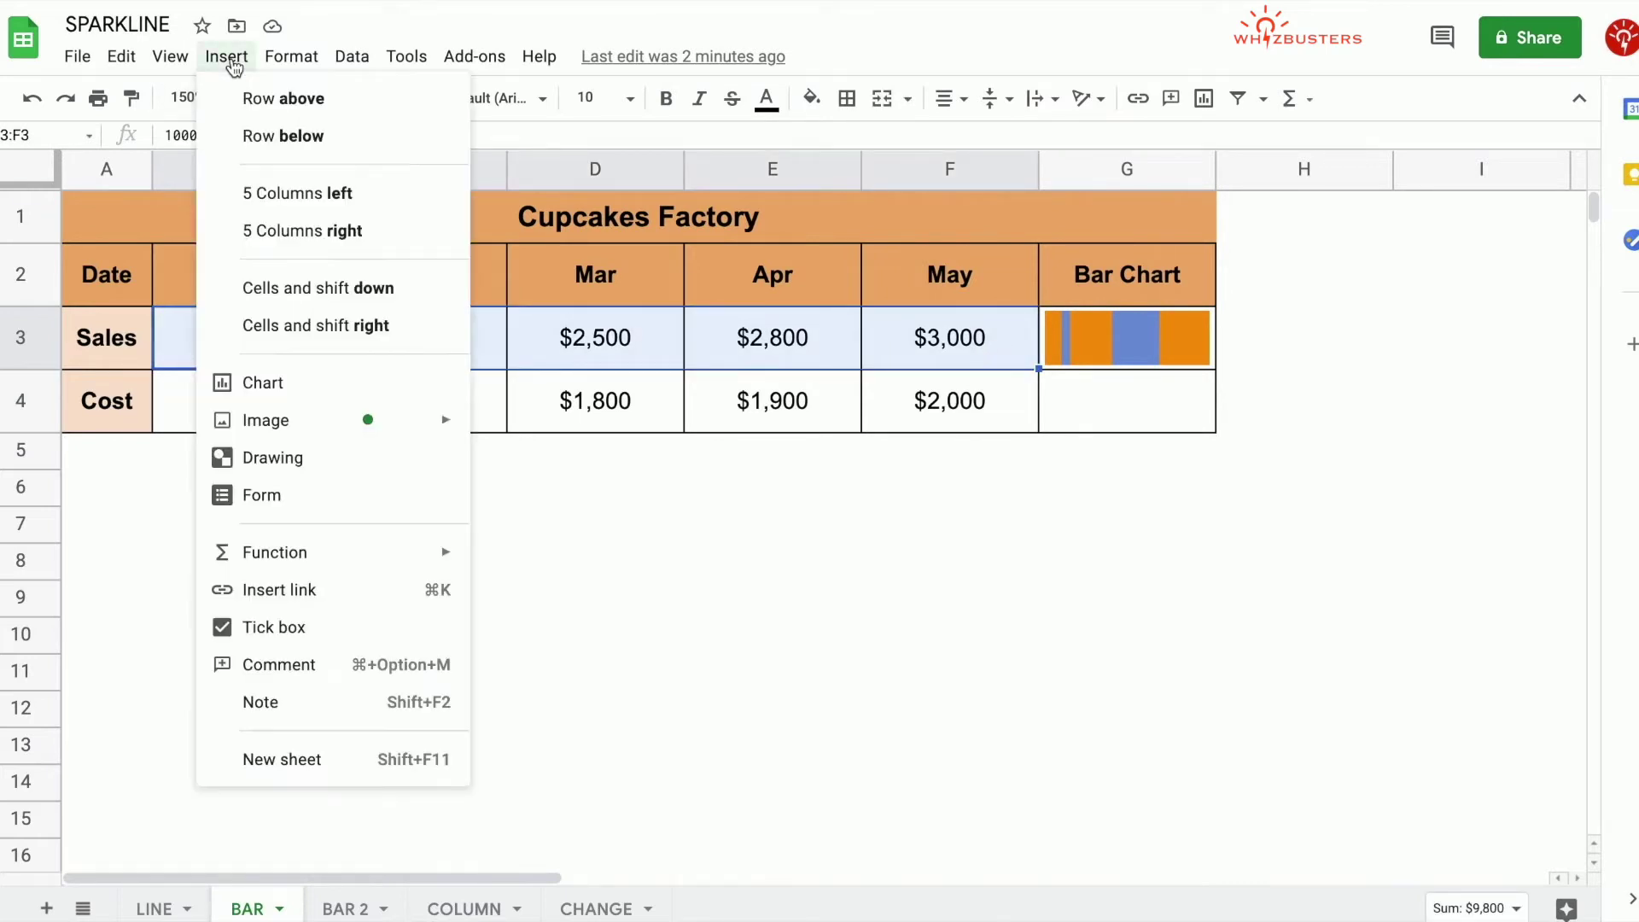
pyautogui.click(278, 381)
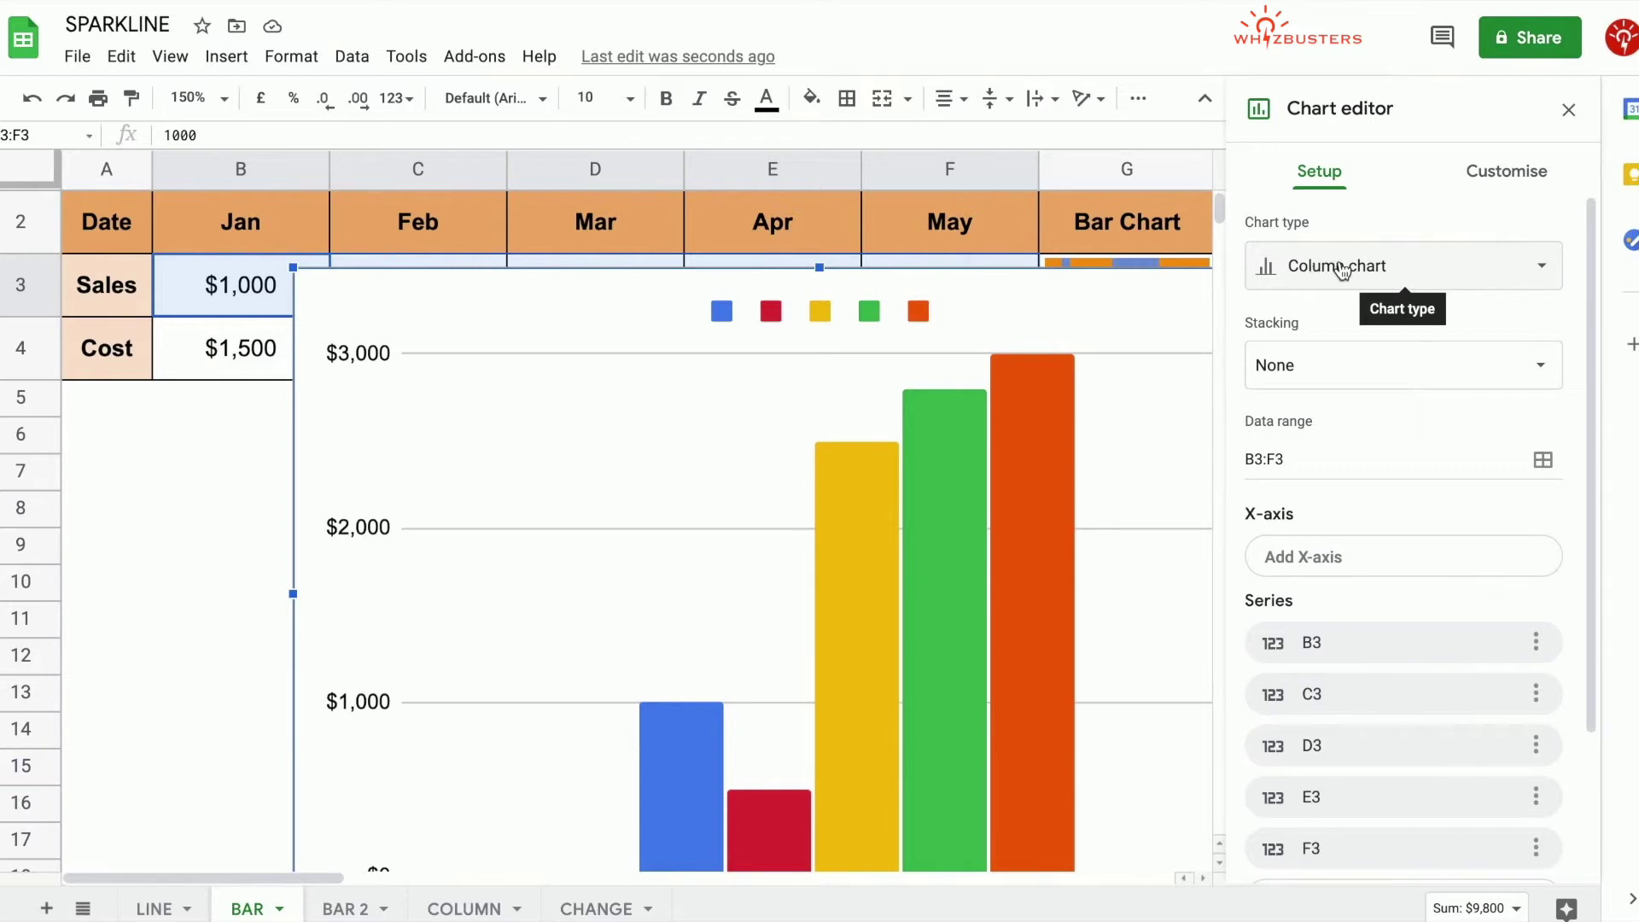
pyautogui.click(1343, 273)
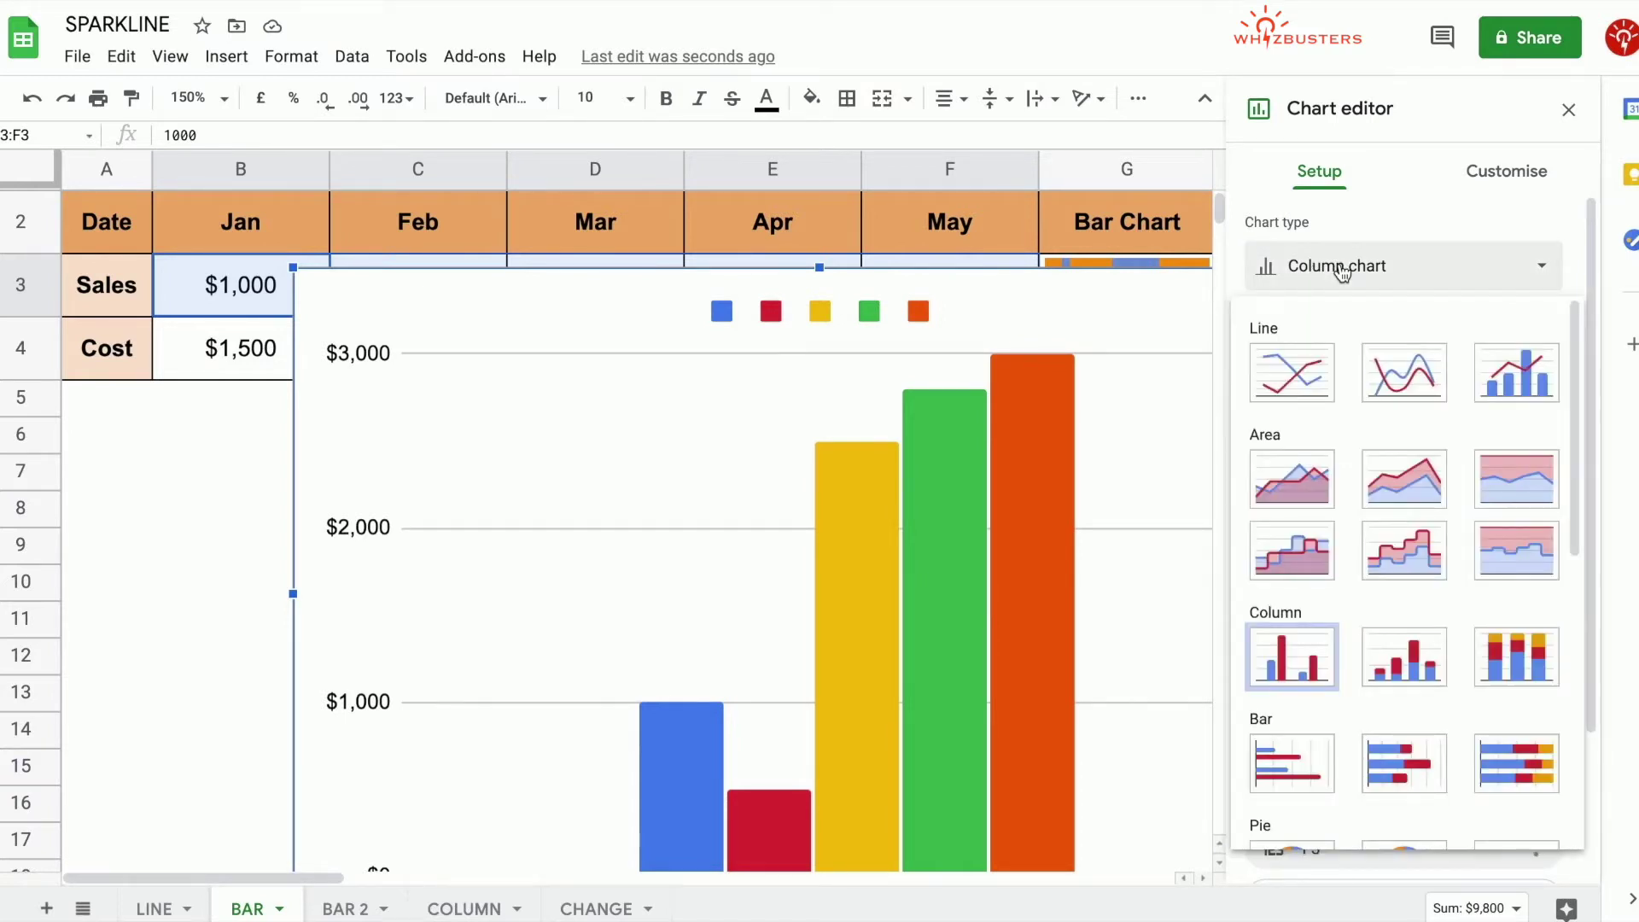
pyautogui.scroll(-2, 1528, 581)
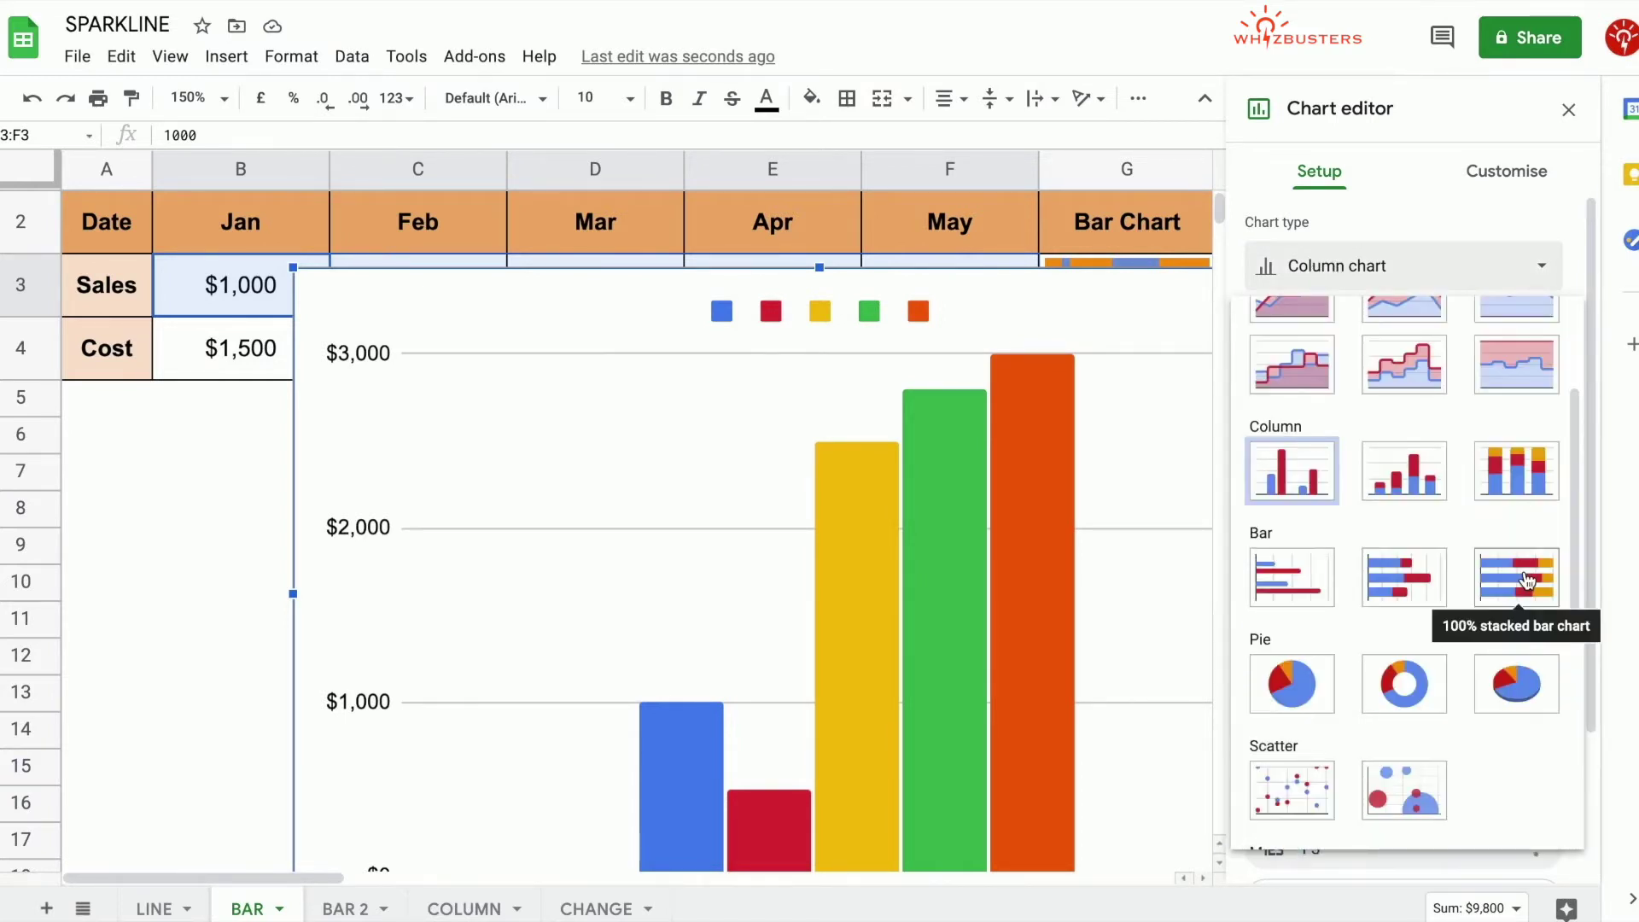
pyautogui.click(1528, 581)
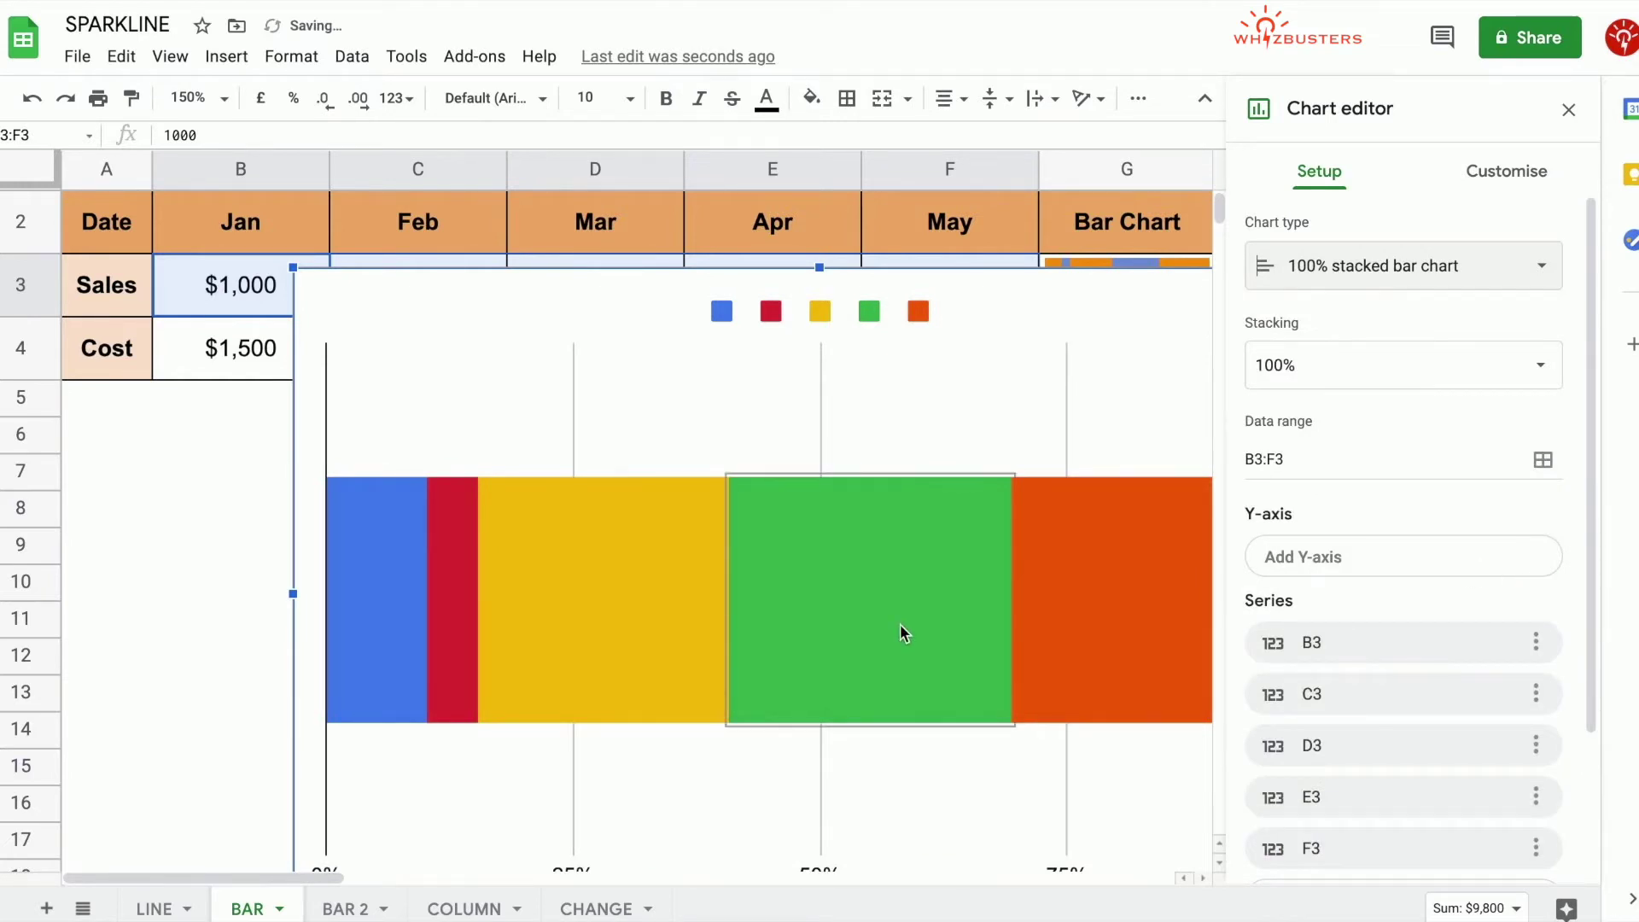
pyautogui.press('Escape')
# Add data labels to all series of the stacked bar chart.
pyautogui.scroll(-1, 1009, 507)
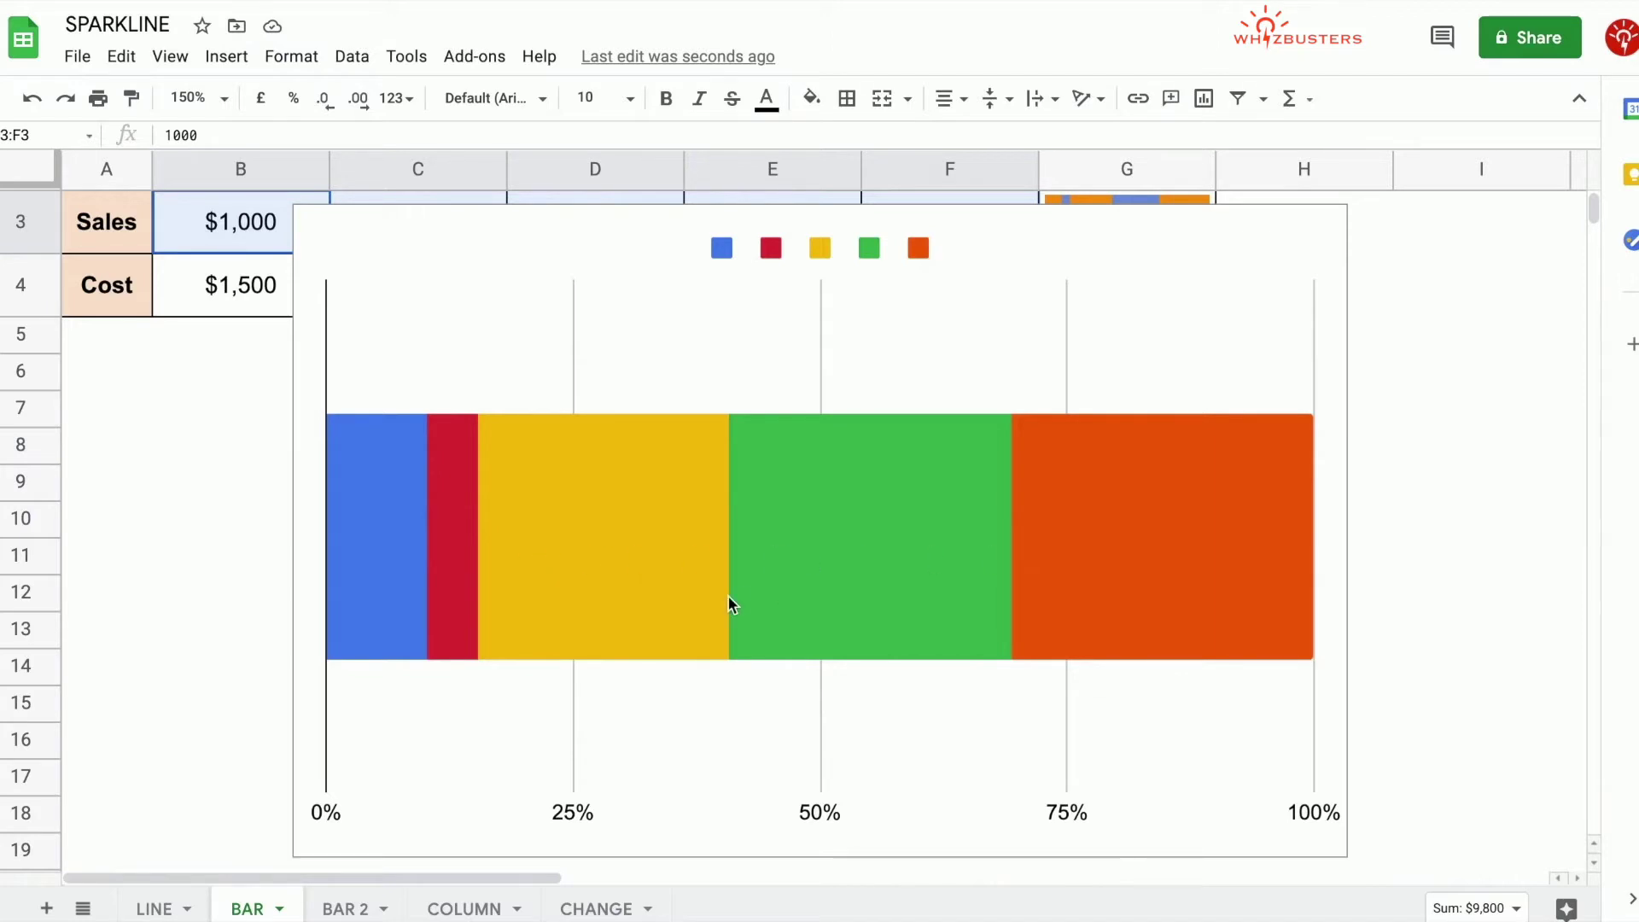
pyautogui.scroll(-1, 727, 596)
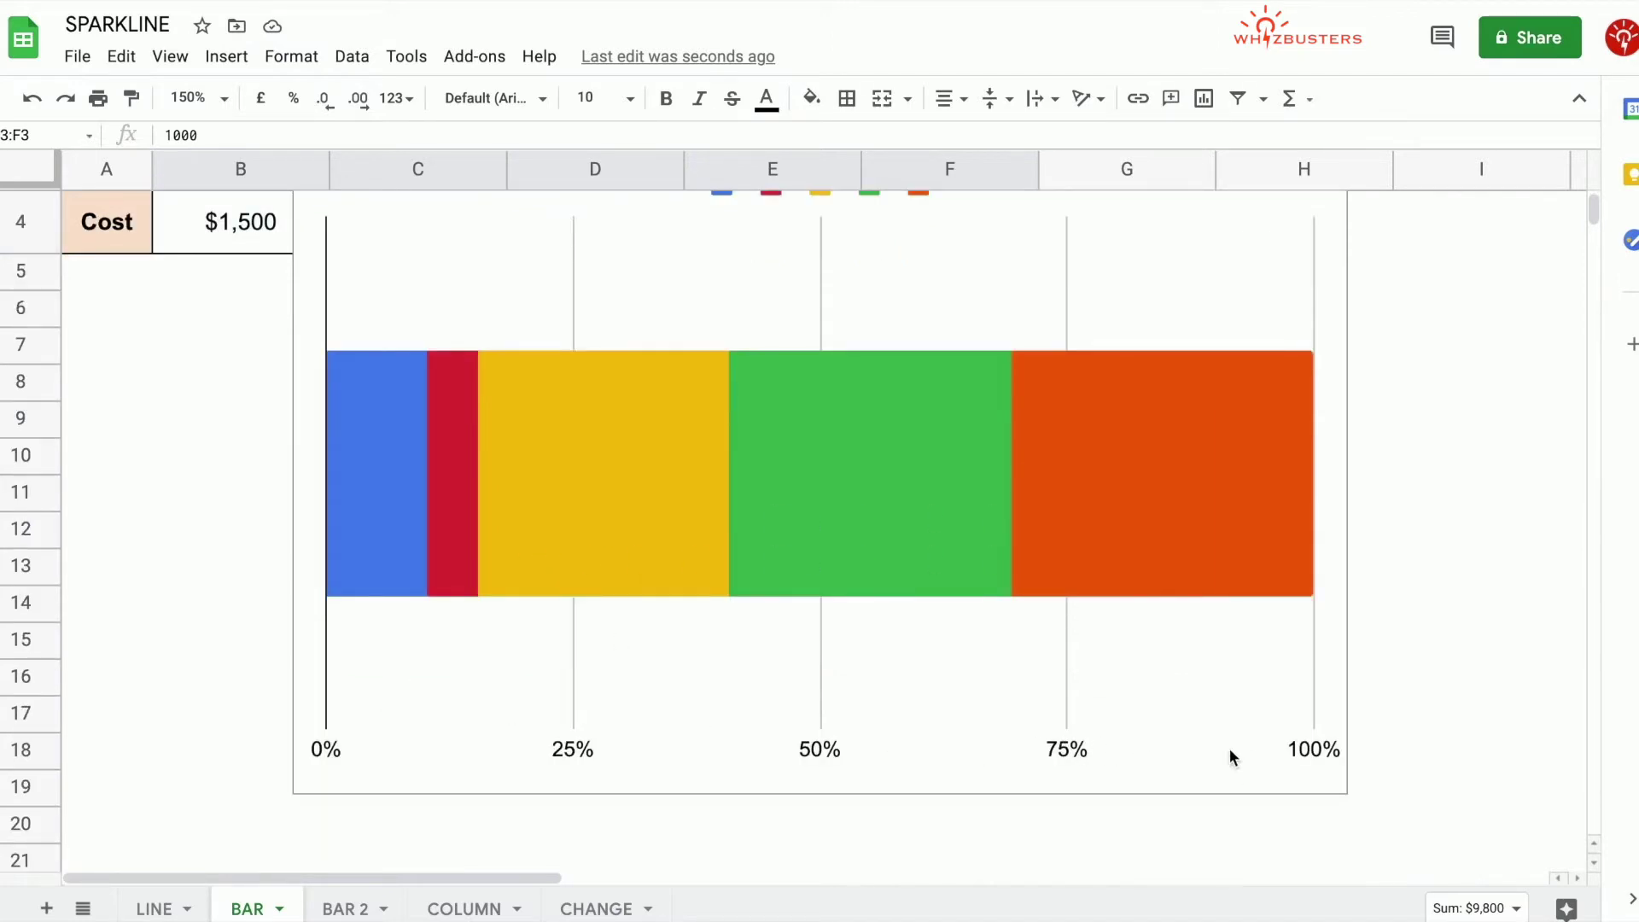
pyautogui.scroll(2, 964, 732)
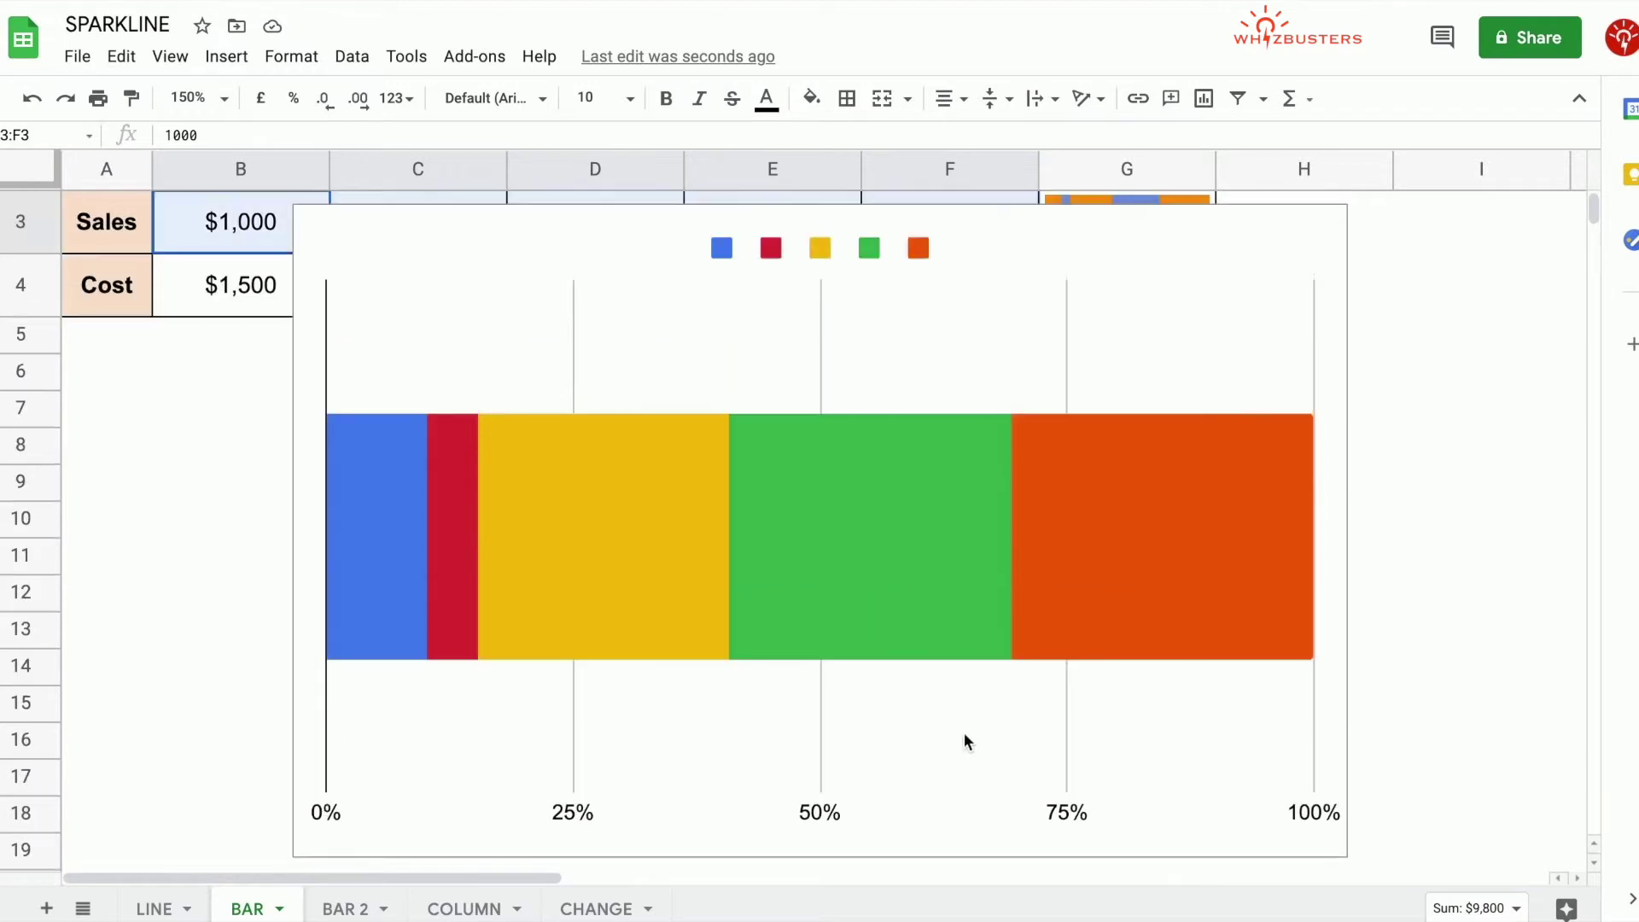
pyautogui.click(871, 672)
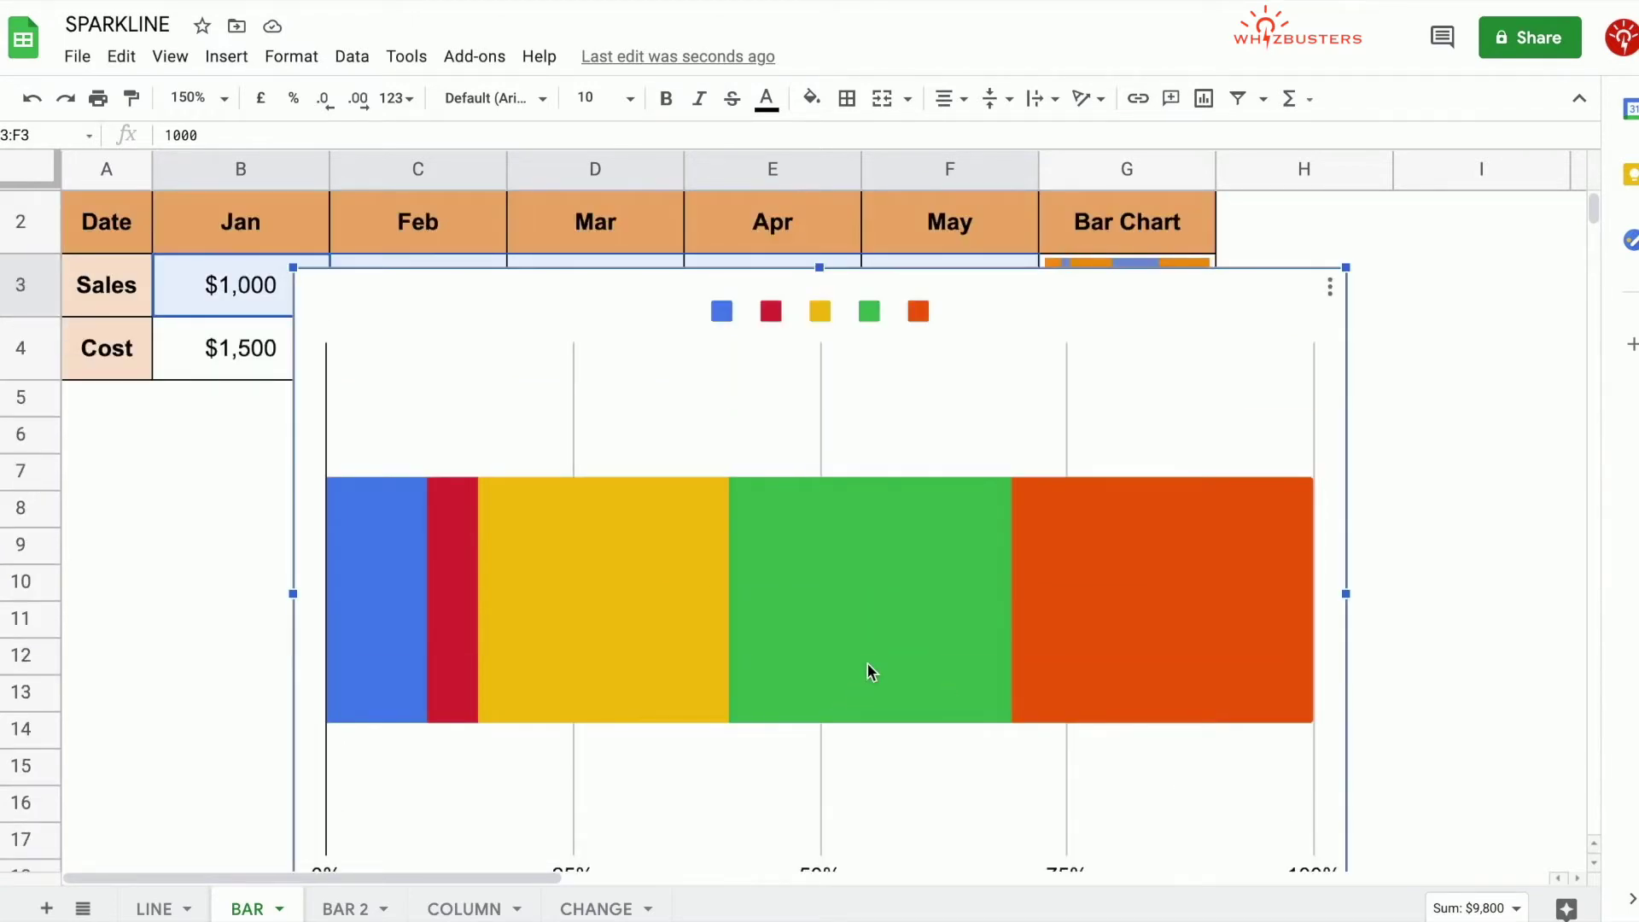
pyautogui.rightClick(968, 439)
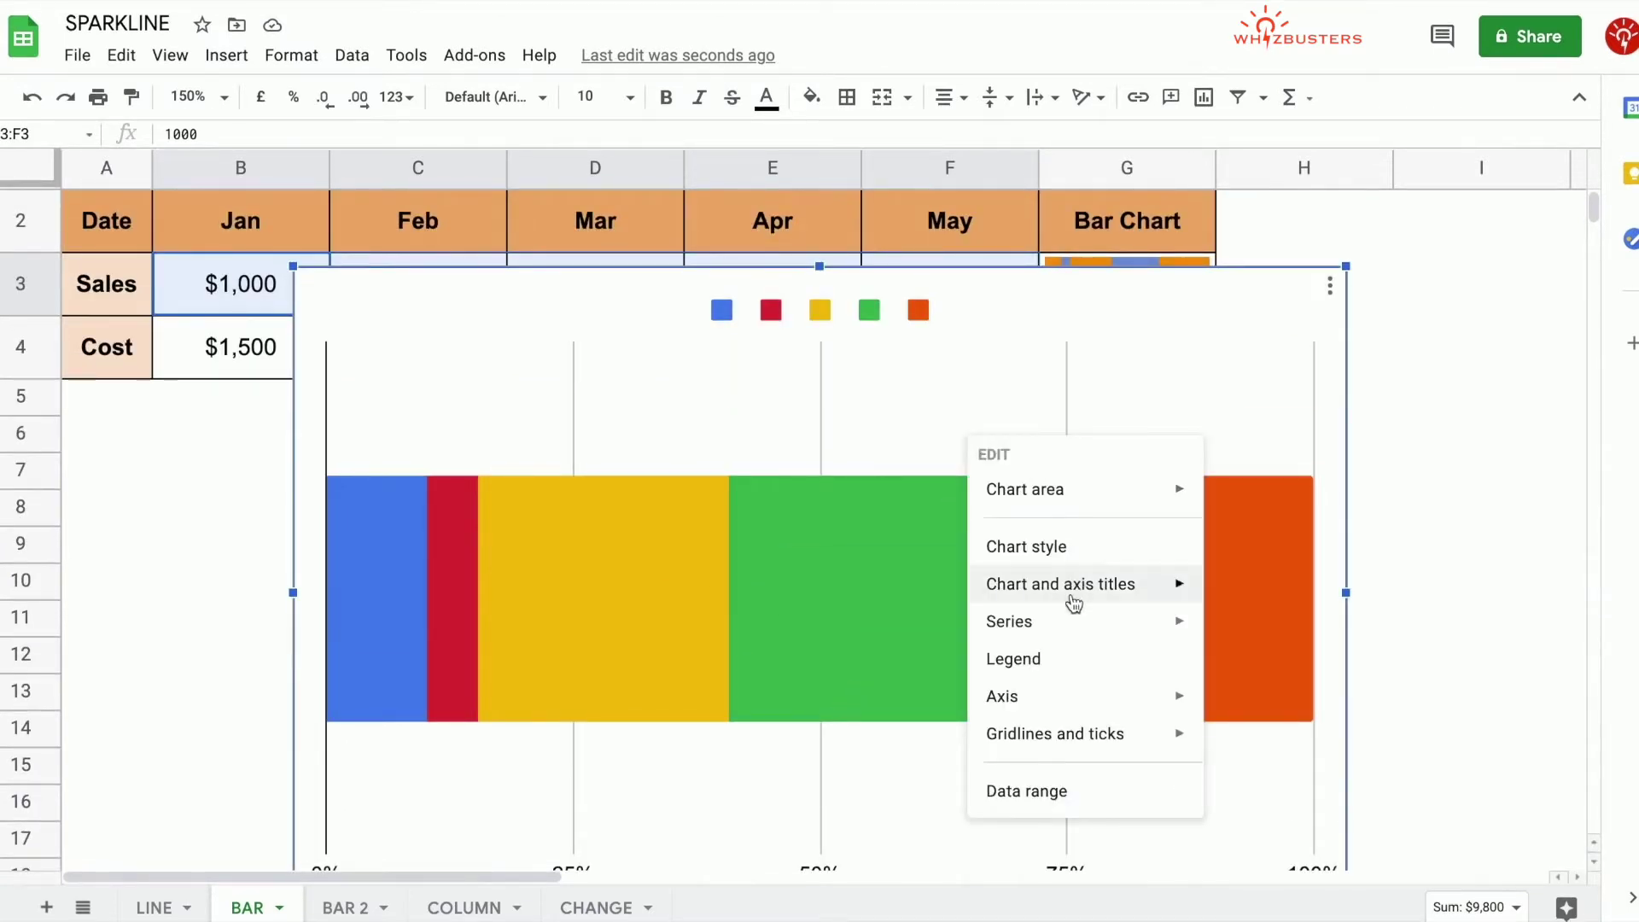
pyautogui.moveTo(1135, 622)
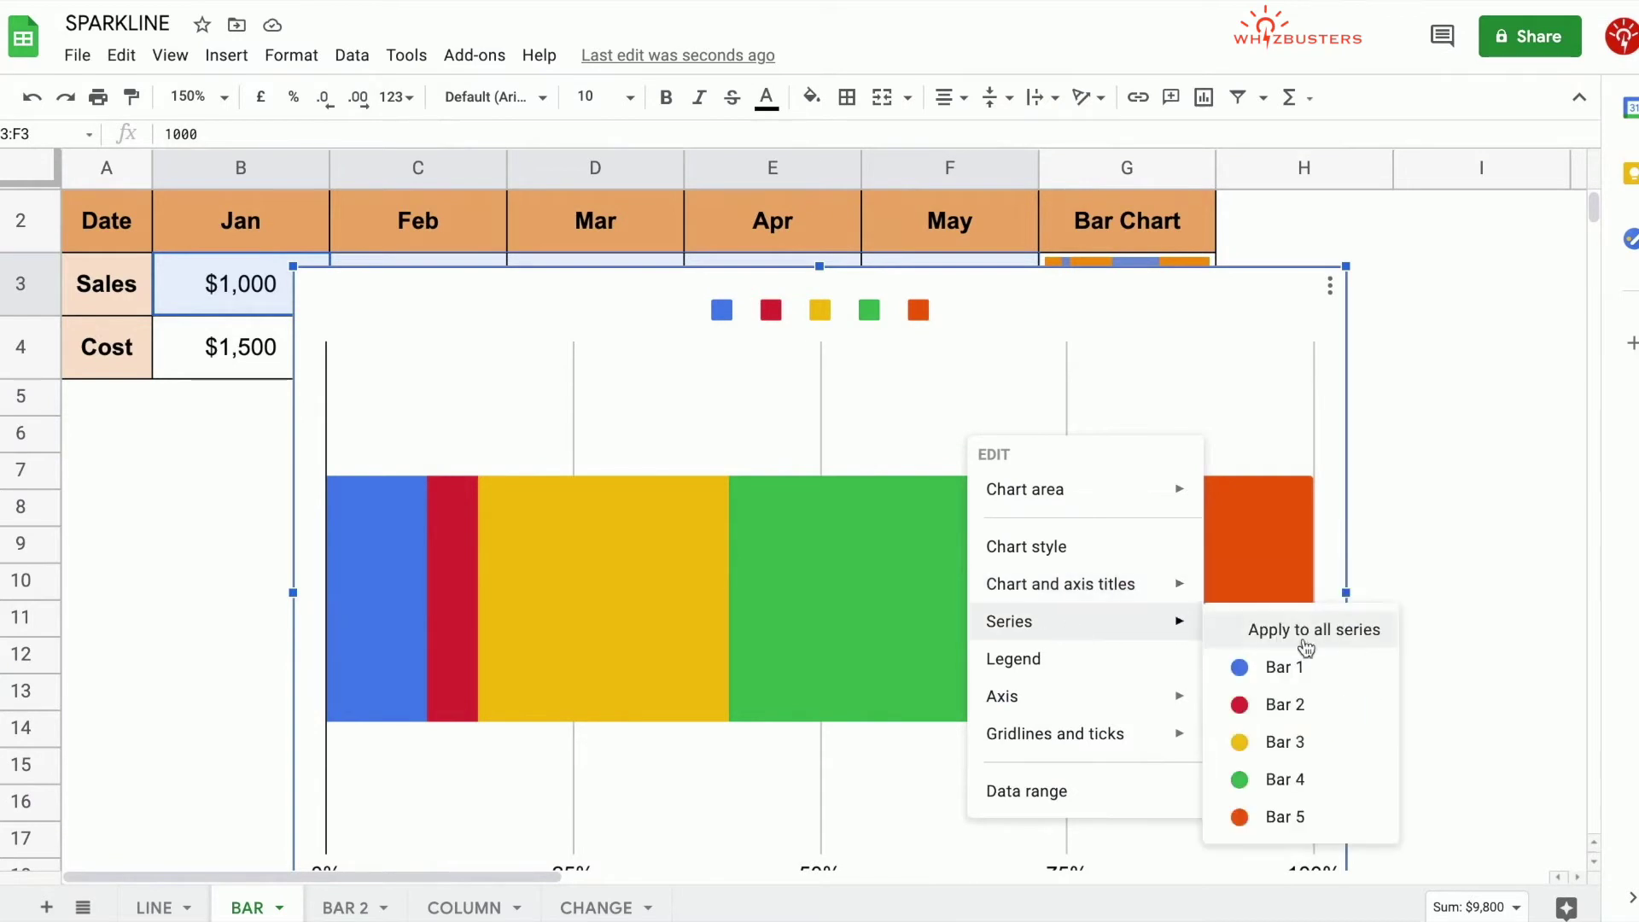
pyautogui.click(1356, 642)
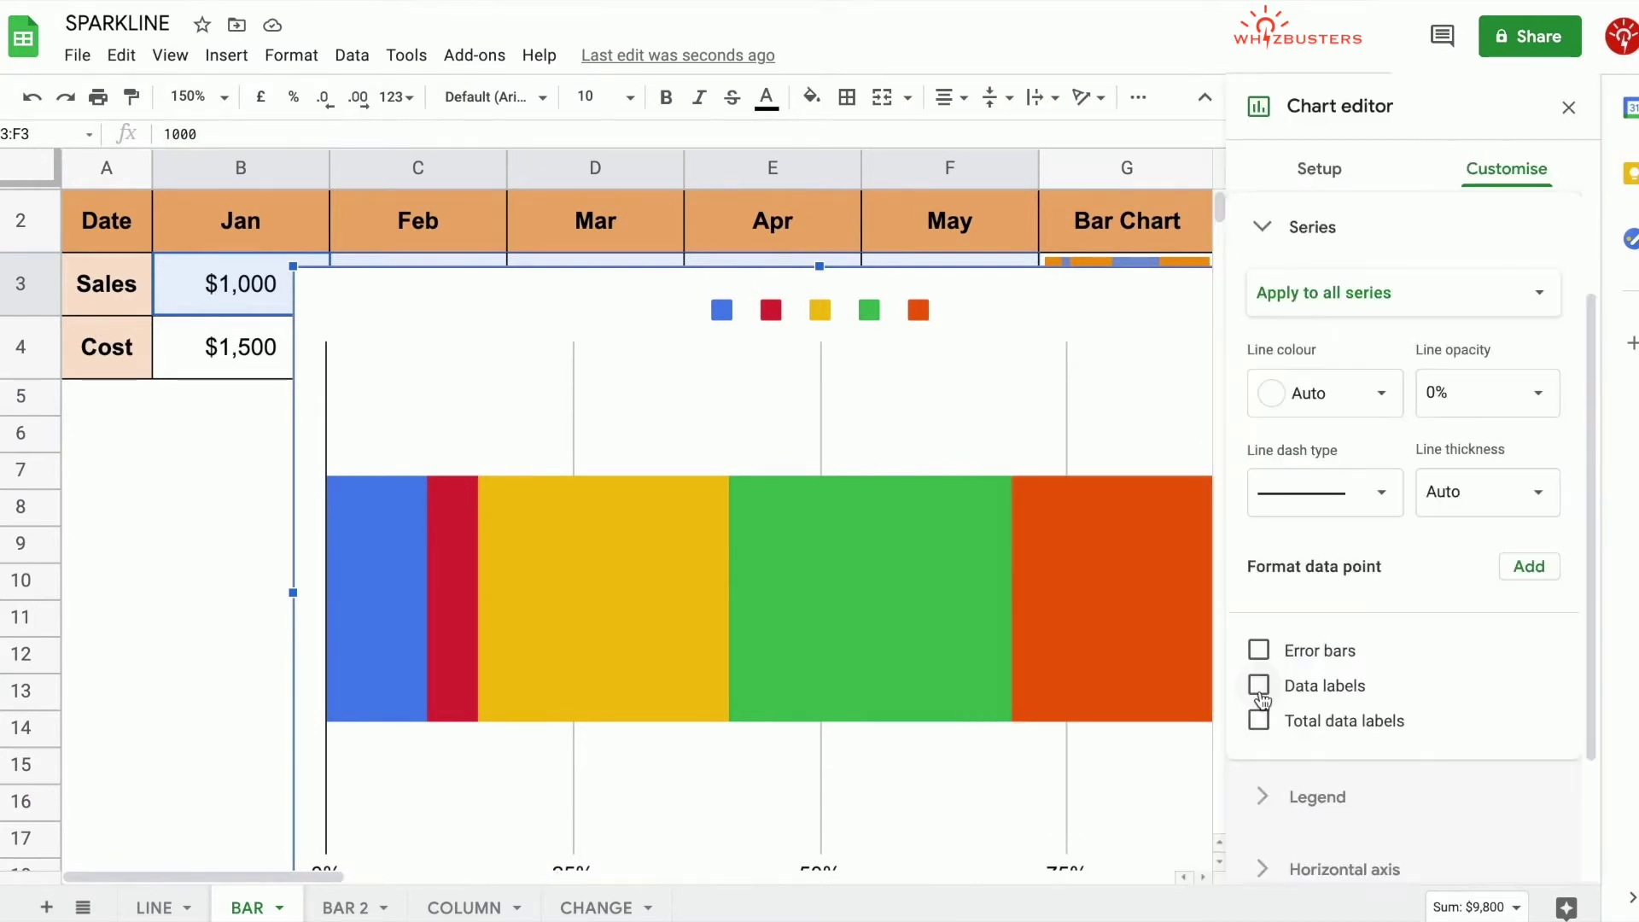
pyautogui.click(1260, 687)
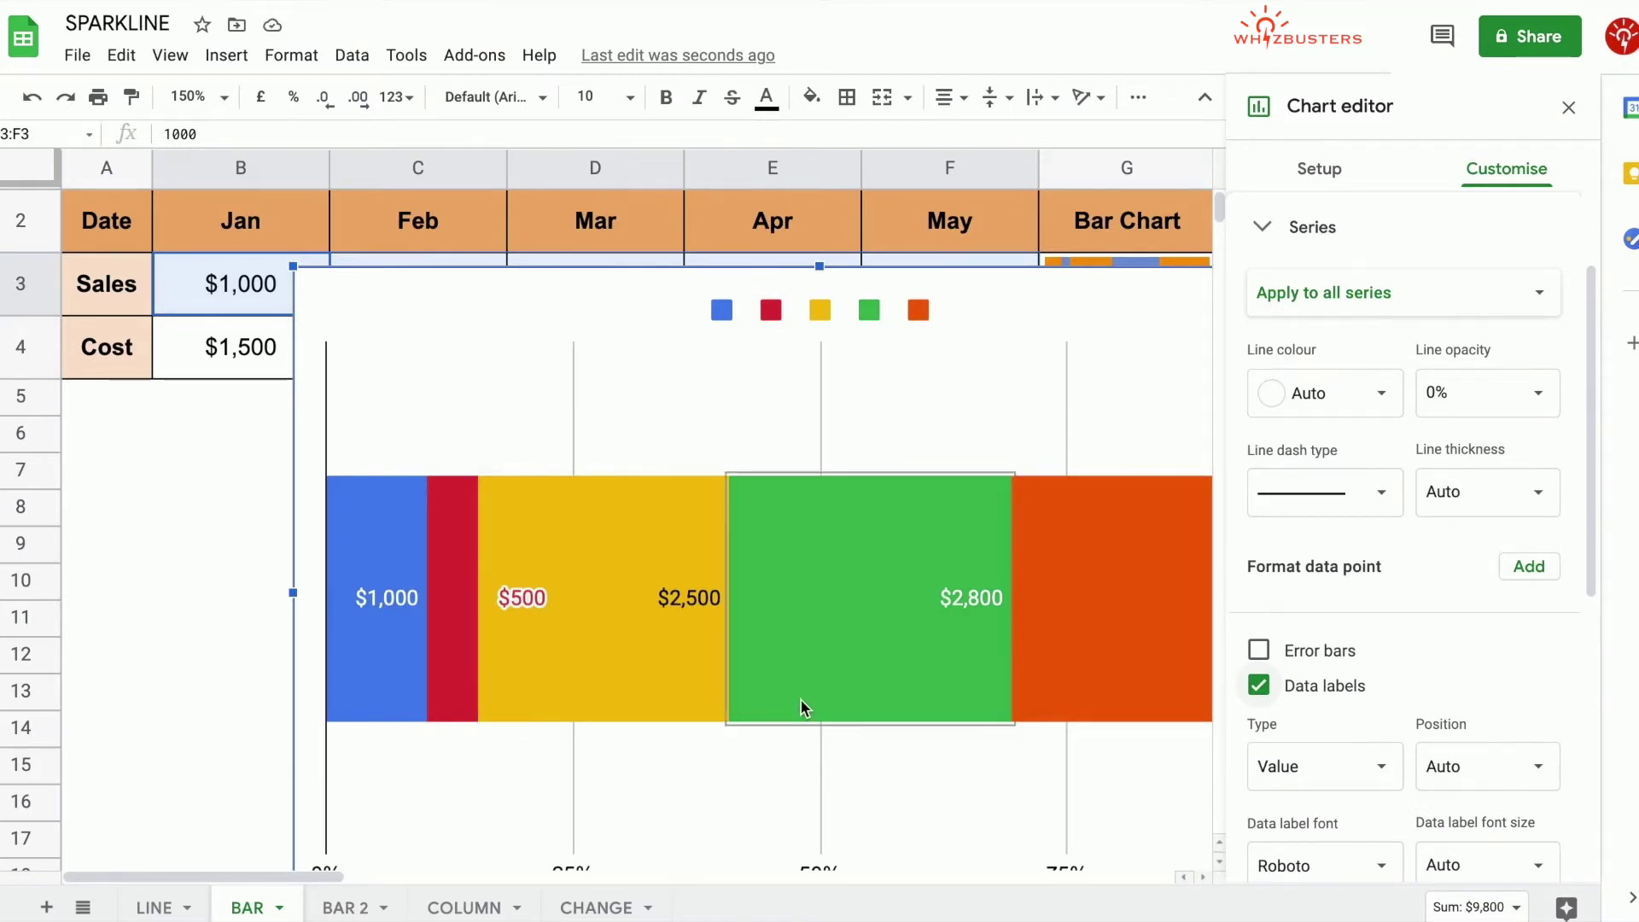
pyautogui.press('Escape')
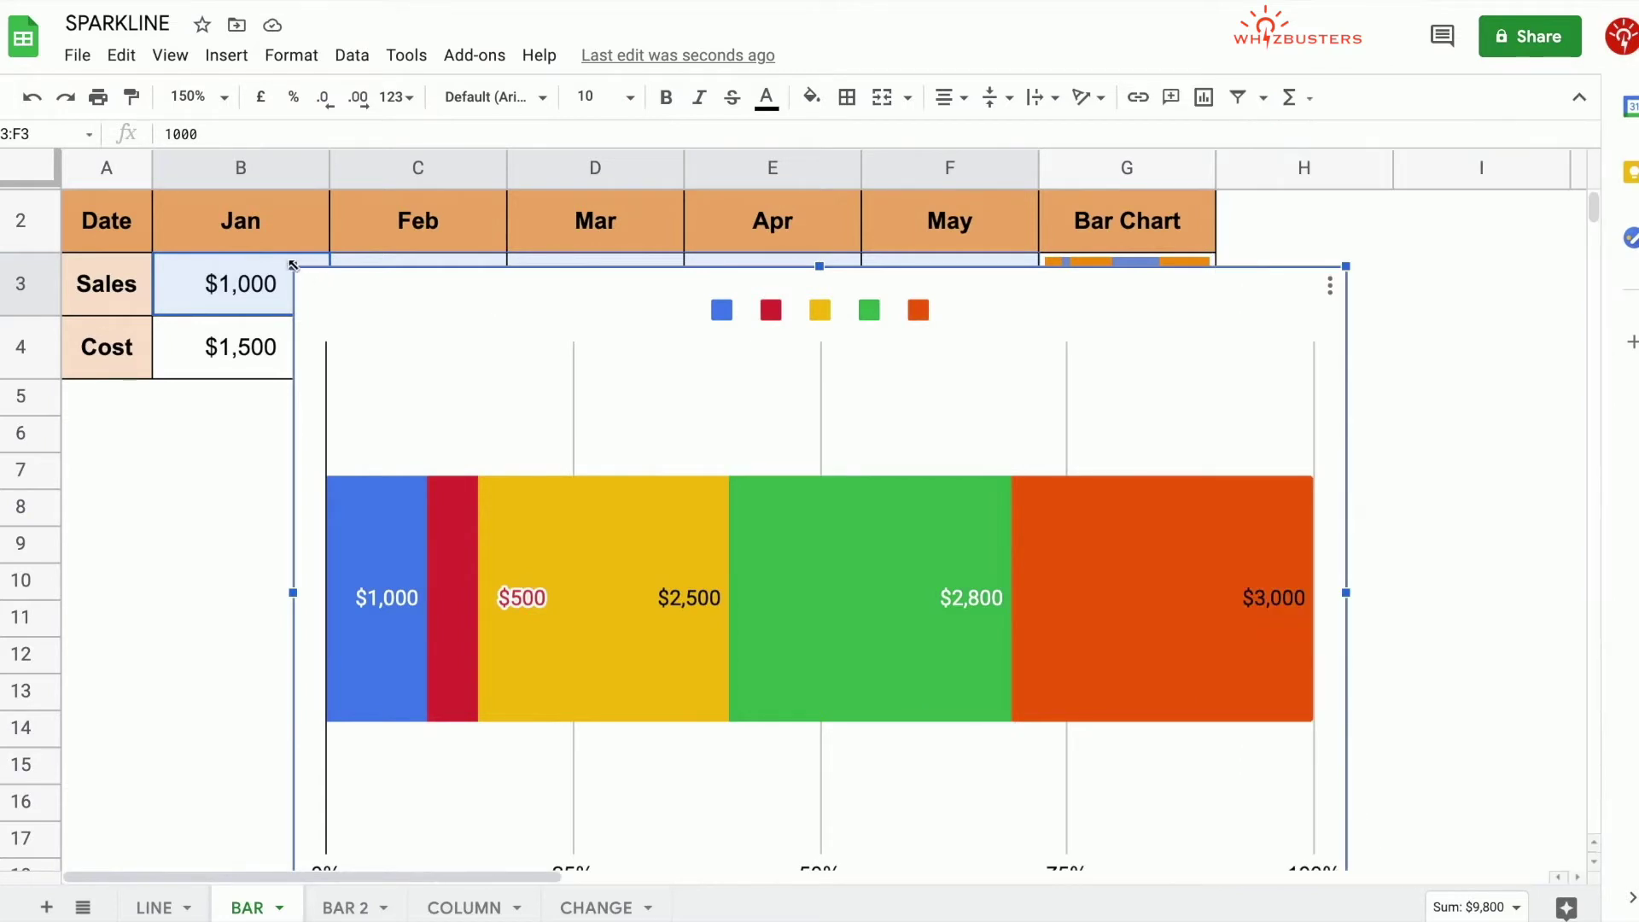
# Shrink the stacked bar chart from its upper-left corner to uncover the Sales row, and delete the chart.
pyautogui.moveTo(293, 266); pyautogui.dragTo(404, 335)
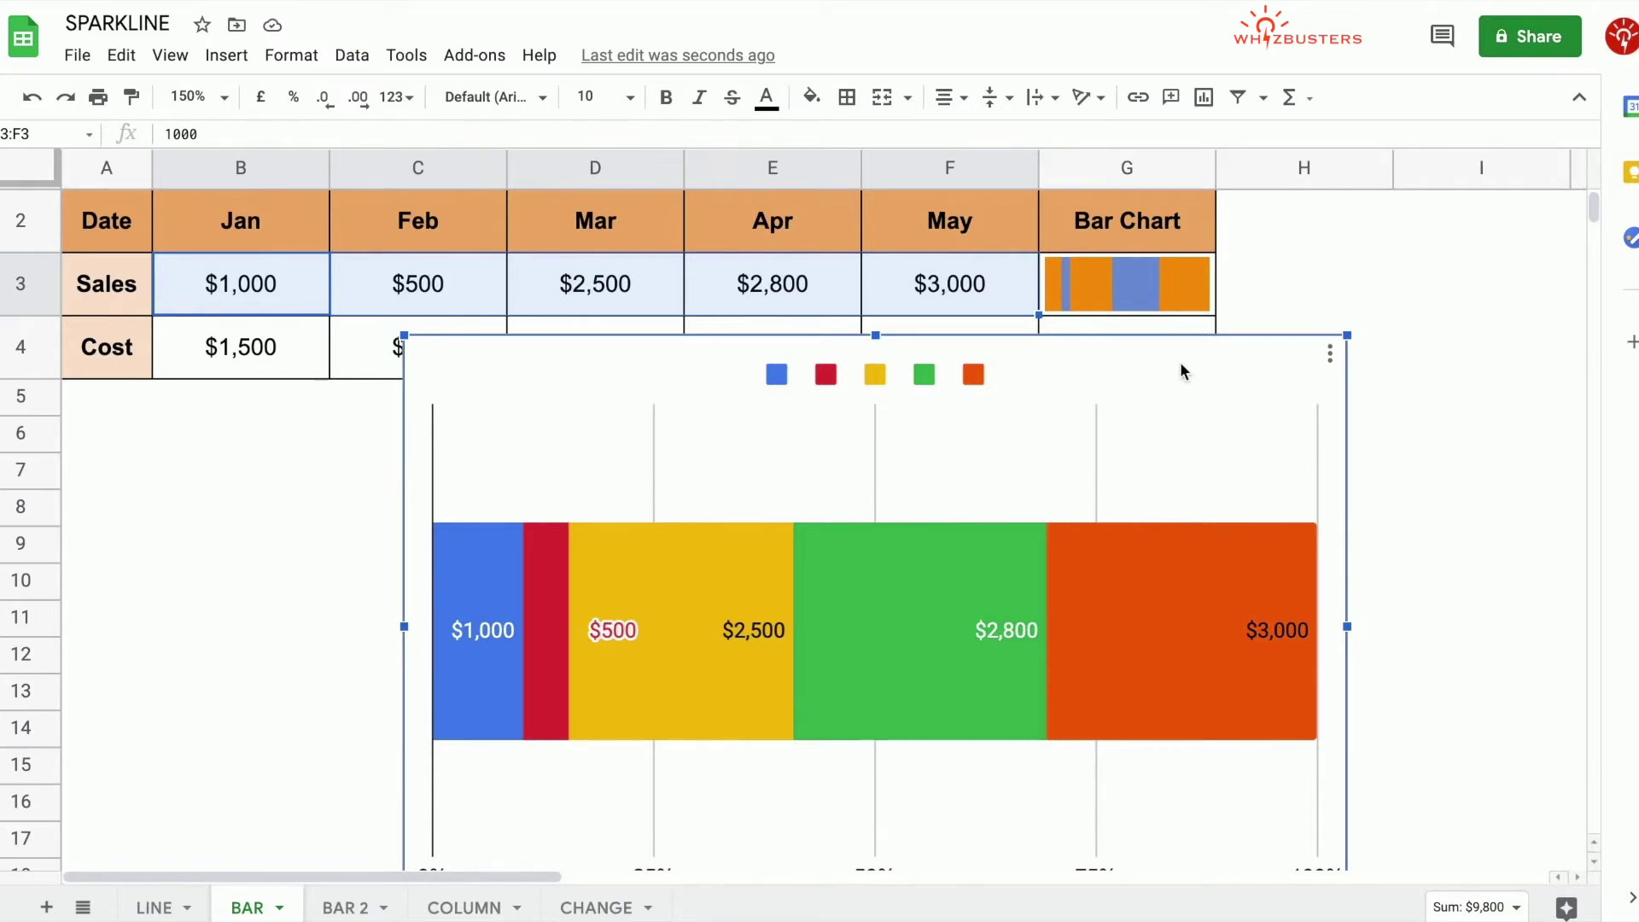
pyautogui.press('Delete')
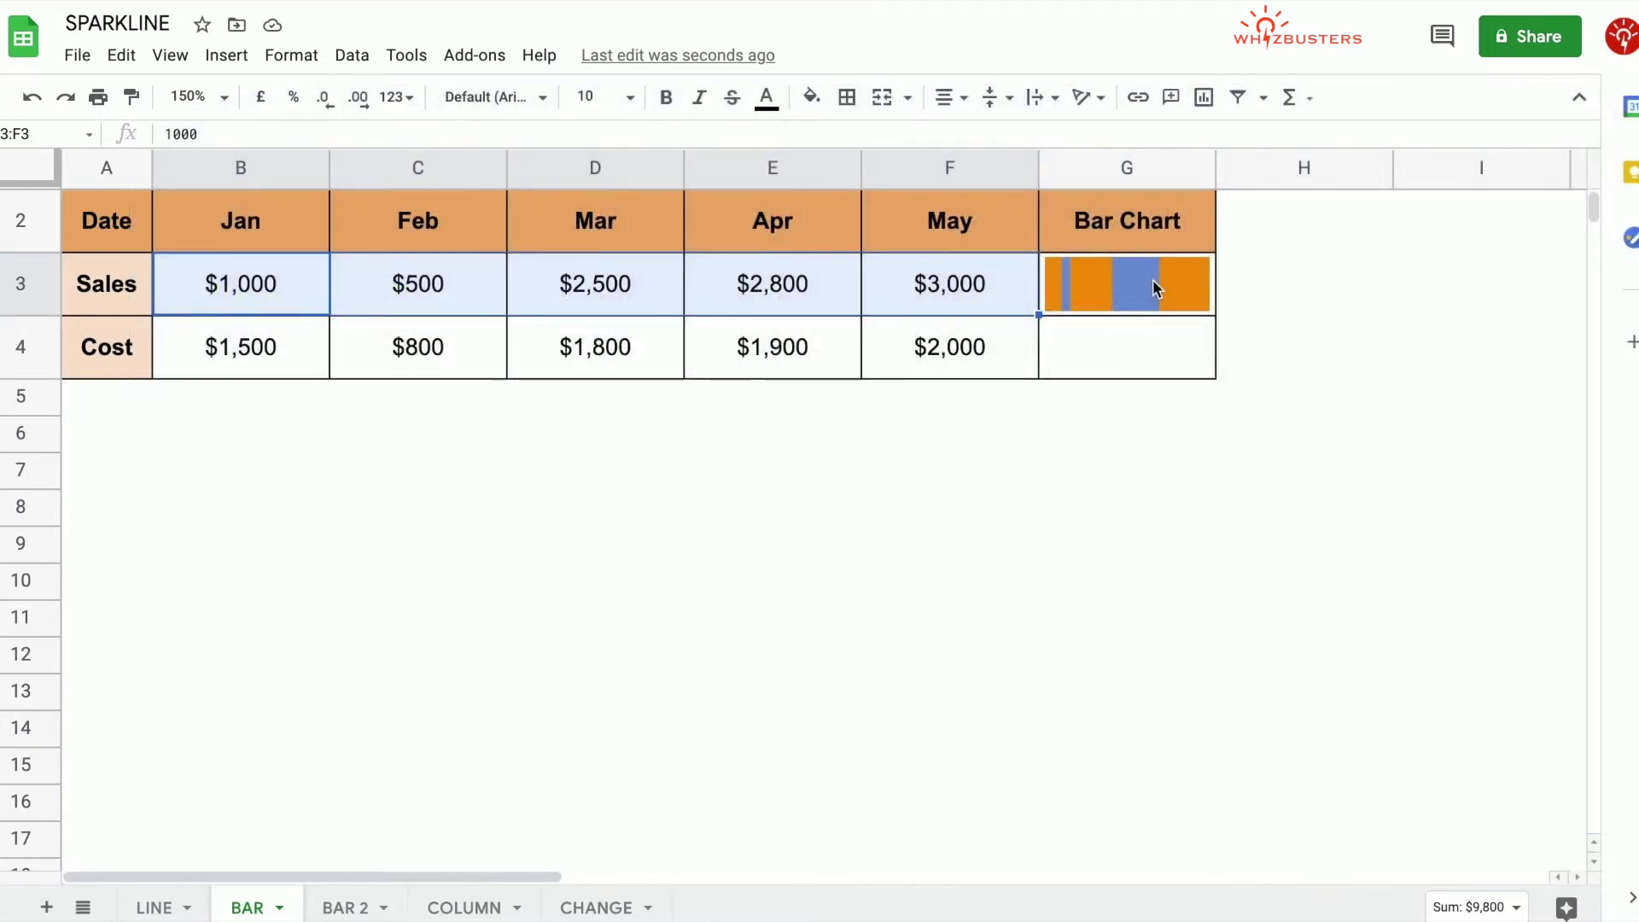
# Check the sum of the Sales values in B3:F3 that the bar sparkline in G3 plots.
pyautogui.click(1155, 287)
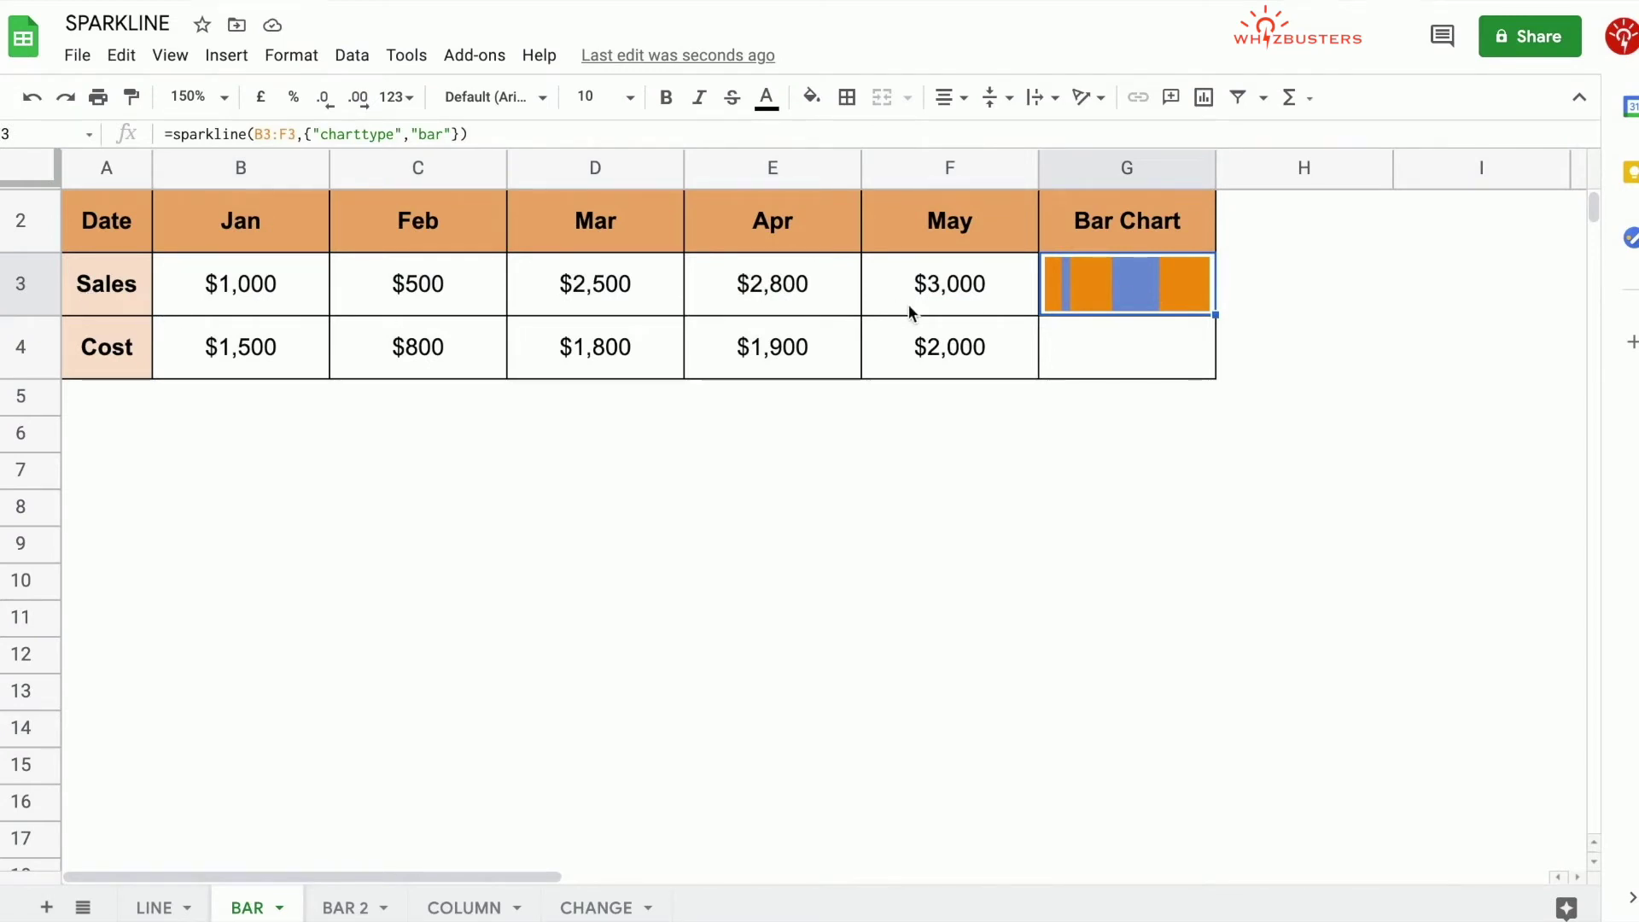
pyautogui.click(240, 283)
pyautogui.keyDown('shift'); pyautogui.click(958, 304); pyautogui.keyUp('shift')
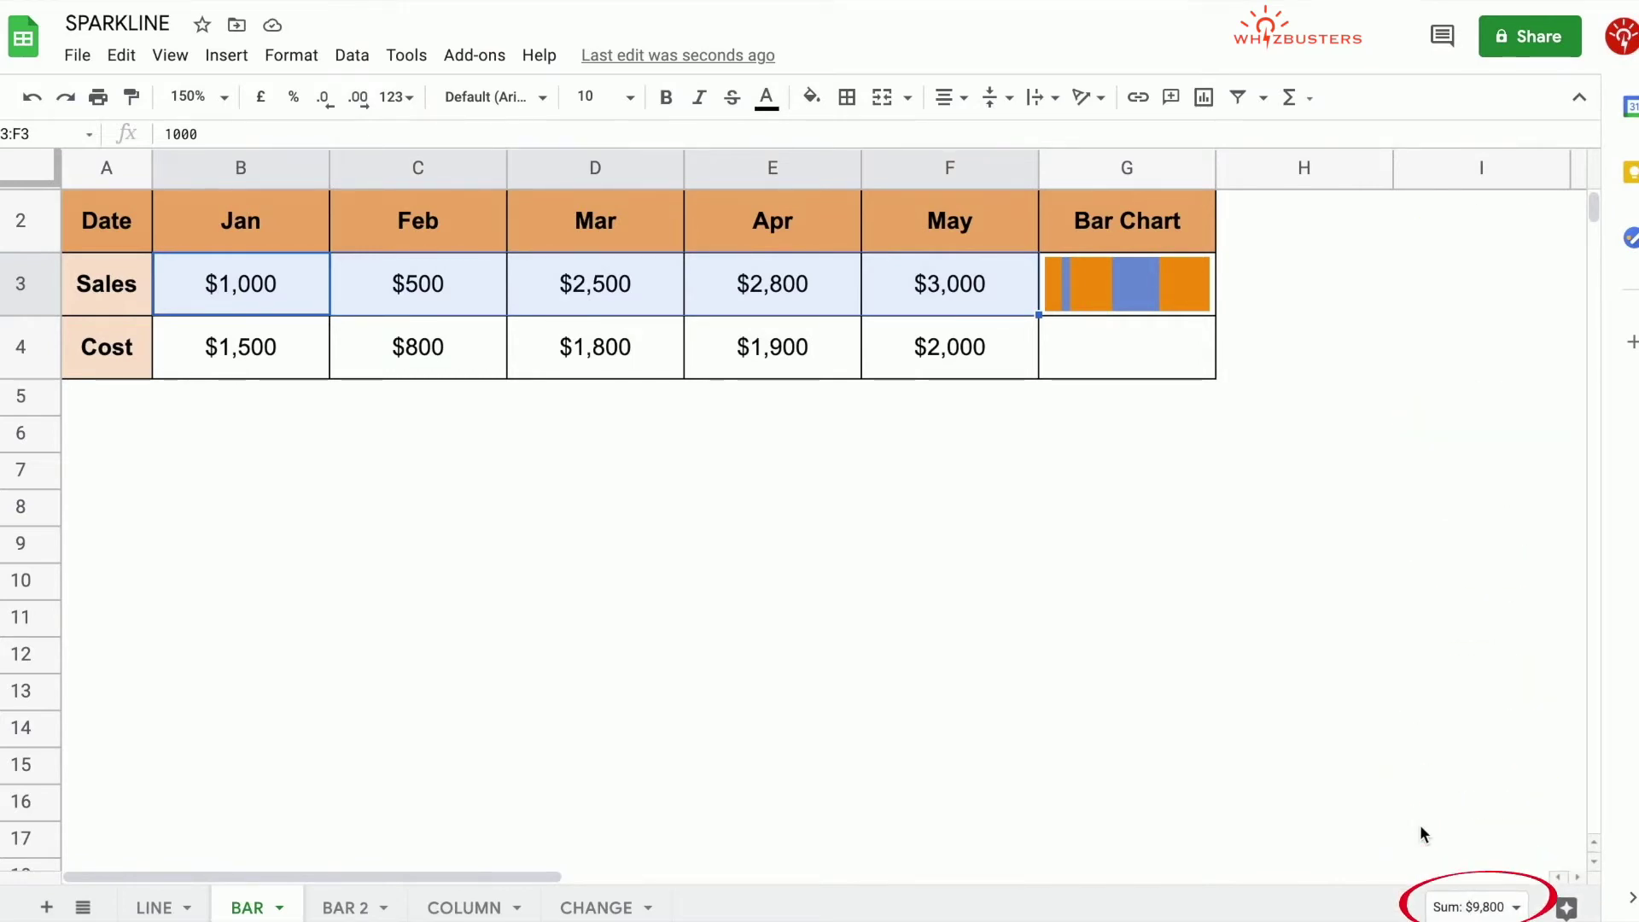
pyautogui.click(1305, 709)
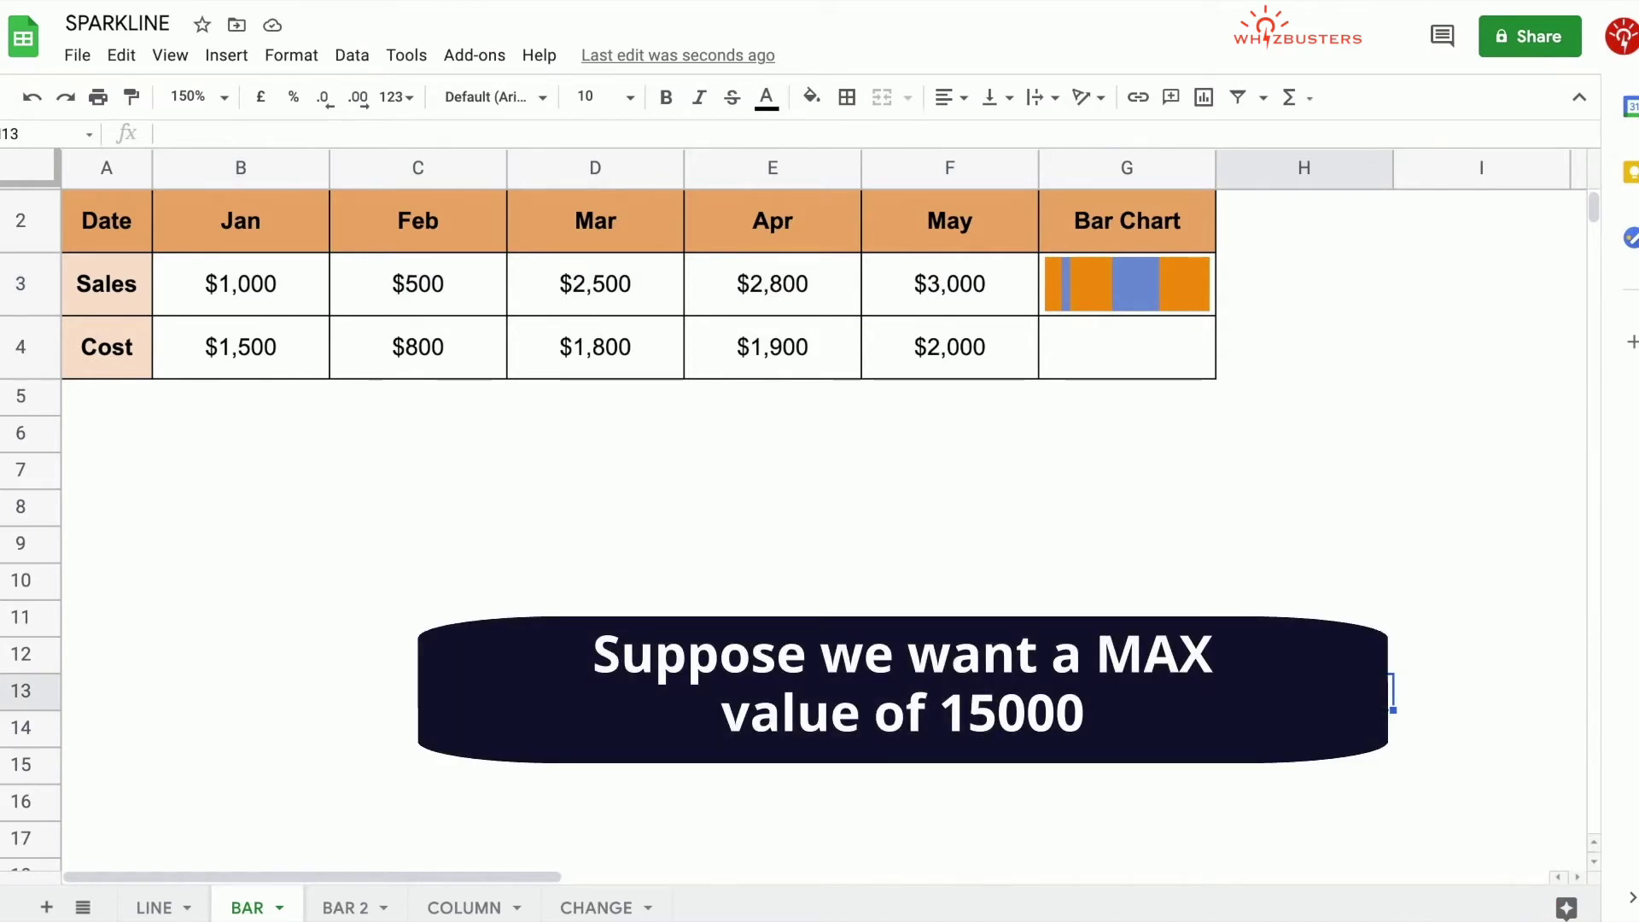
# Add a "max" option of 15000 to the bar sparkline formula in G3.
pyautogui.click(1155, 294)
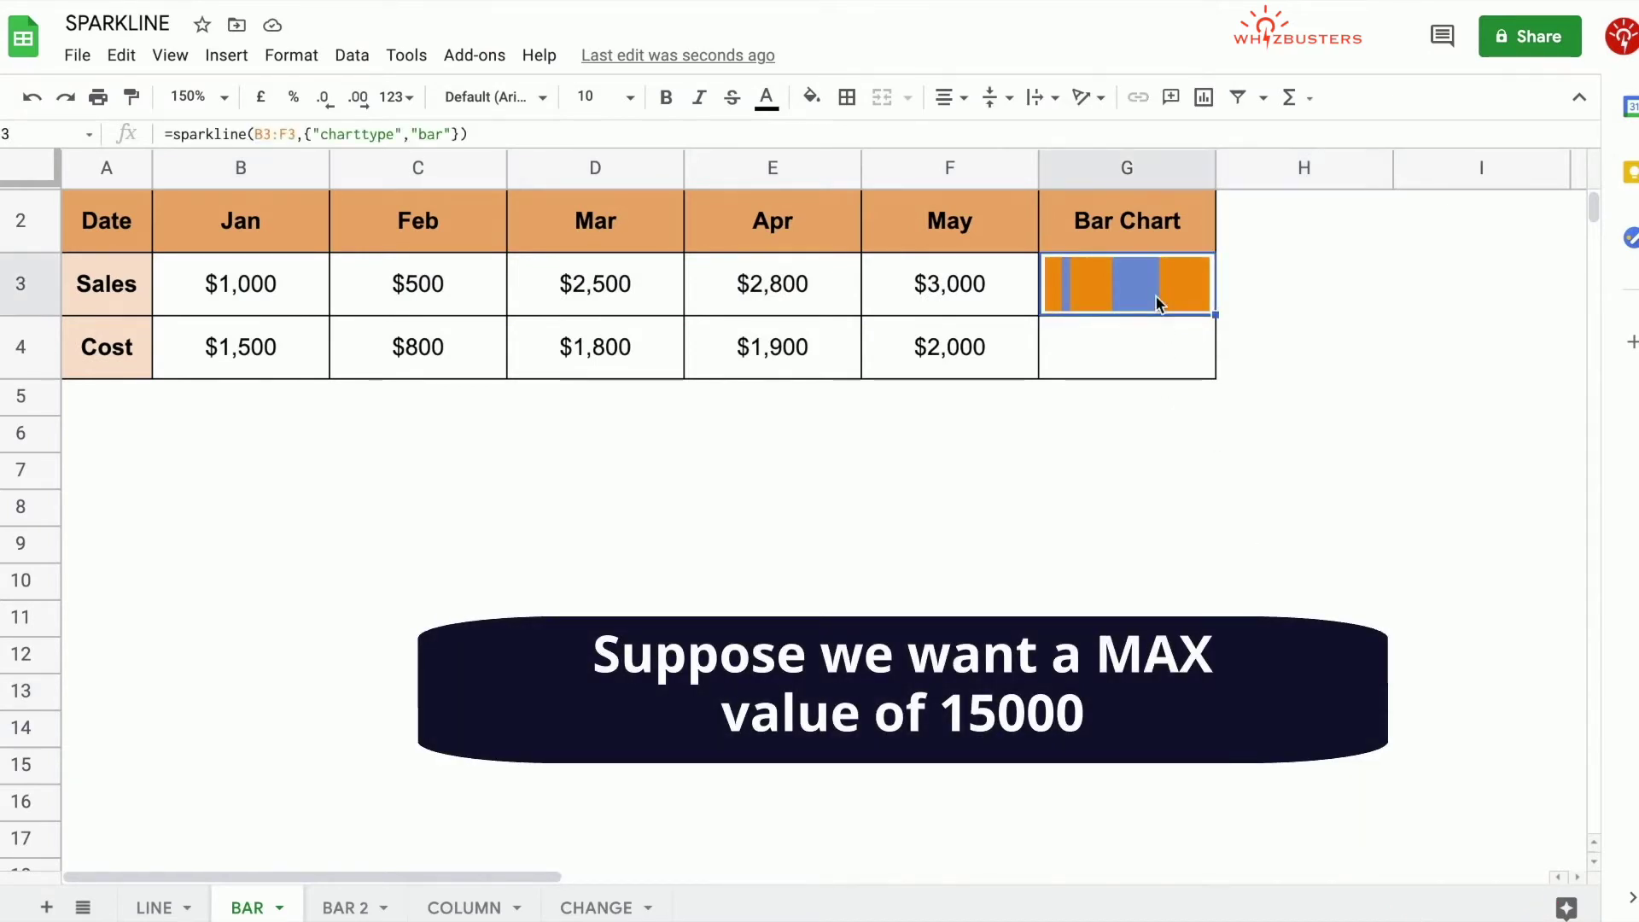
pyautogui.click(453, 133)
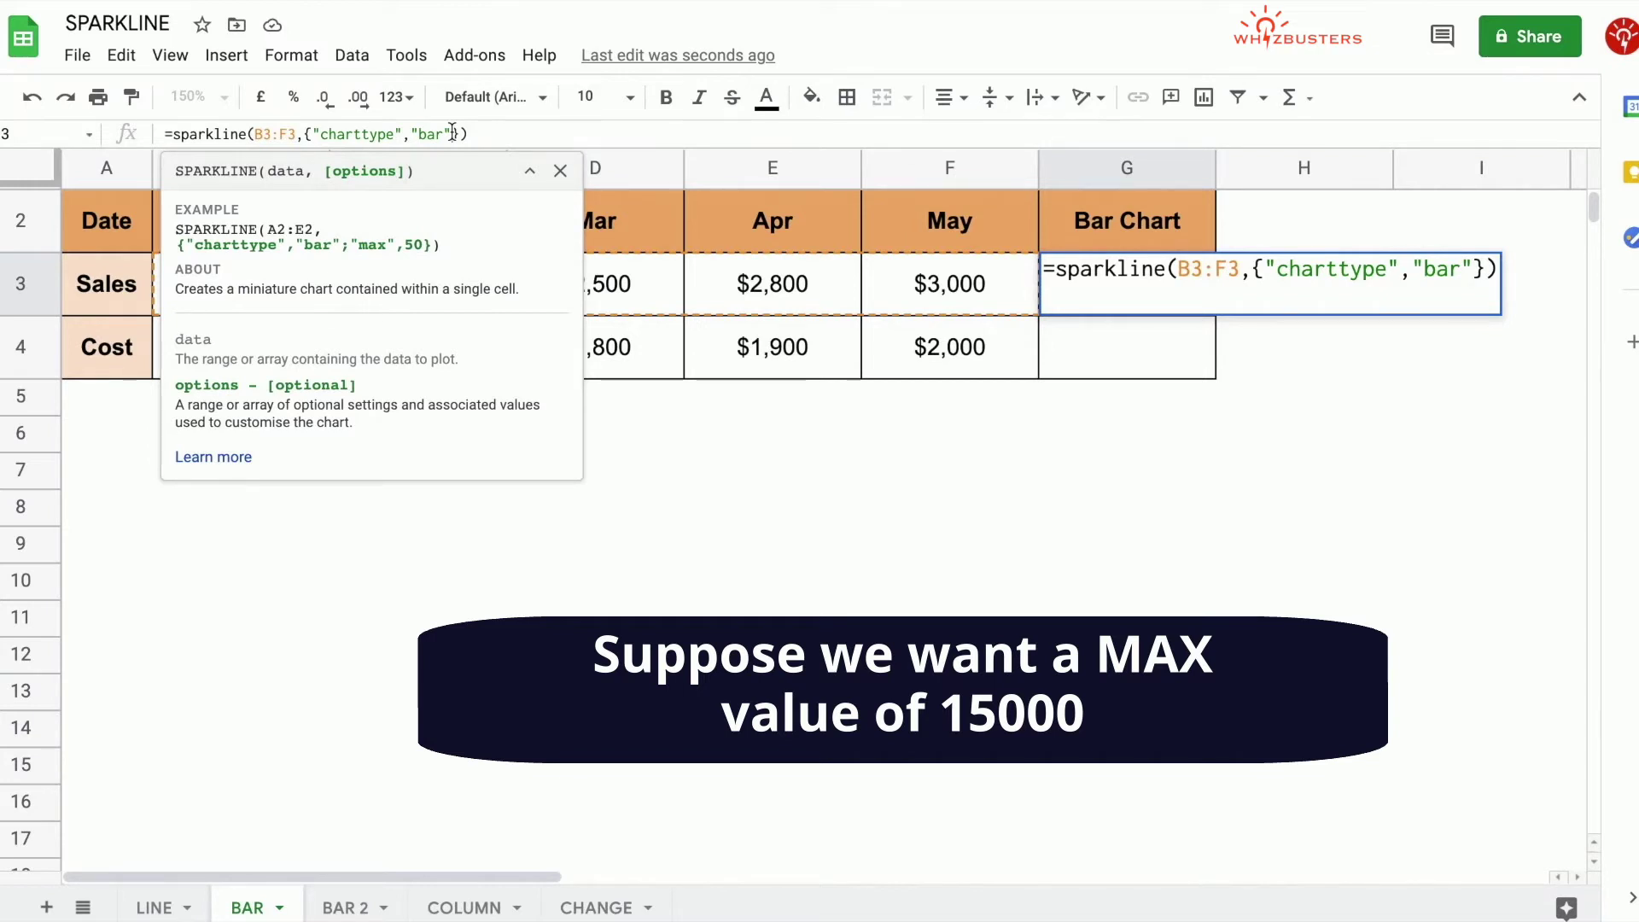
pyautogui.write(';')
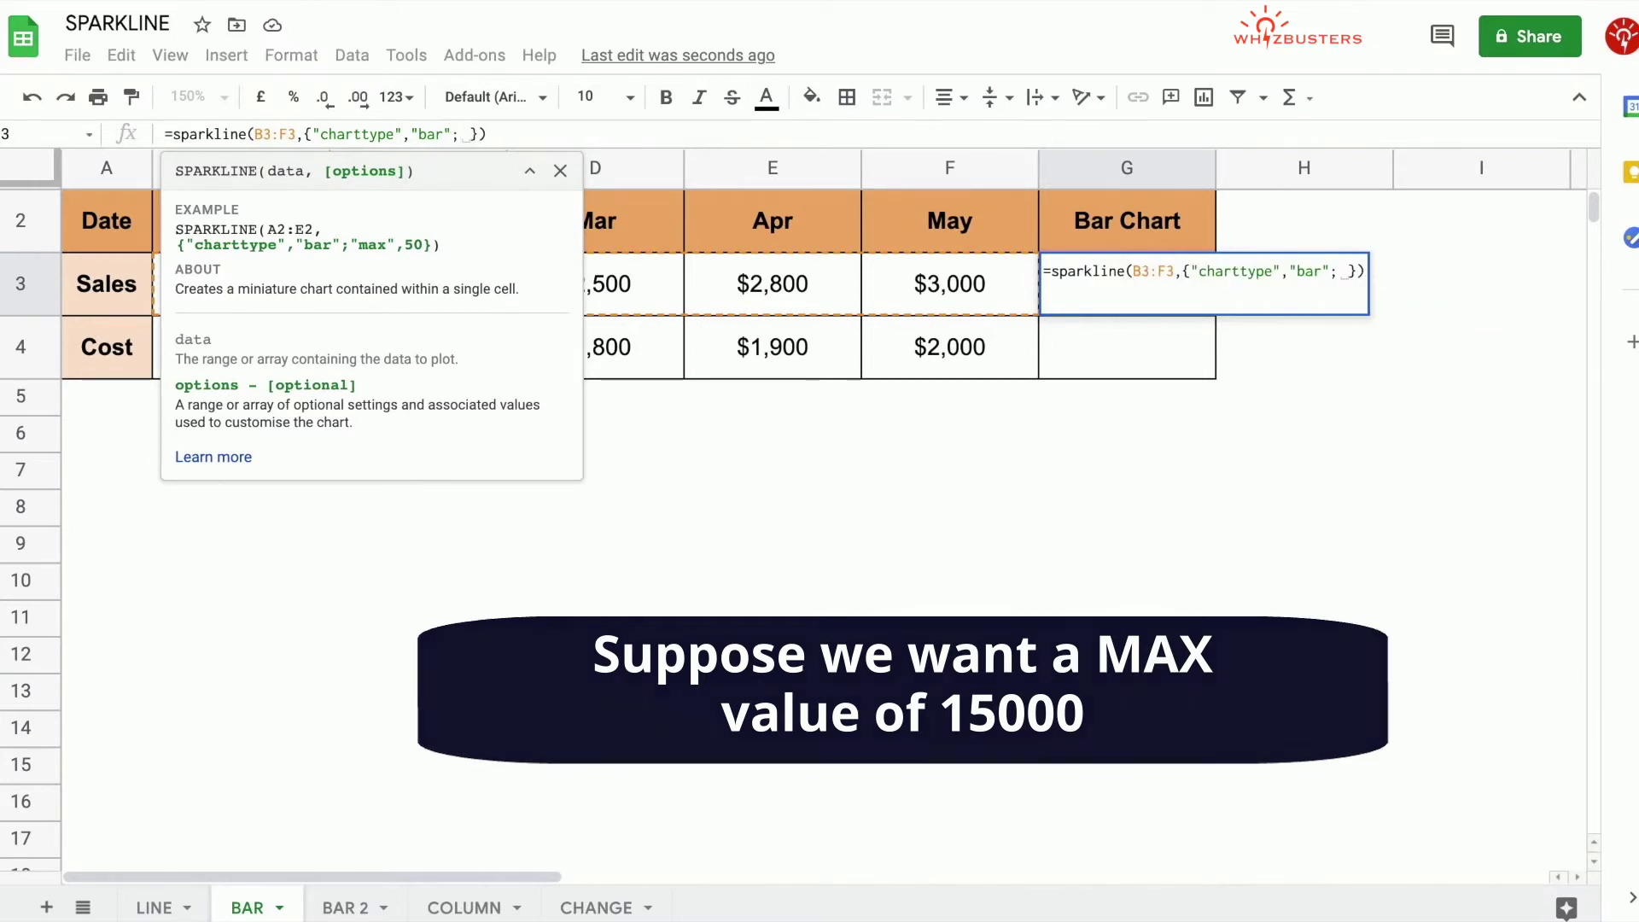
pyautogui.press('BackSpace')
pyautogui.write('"ma')
pyautogui.write('x"')
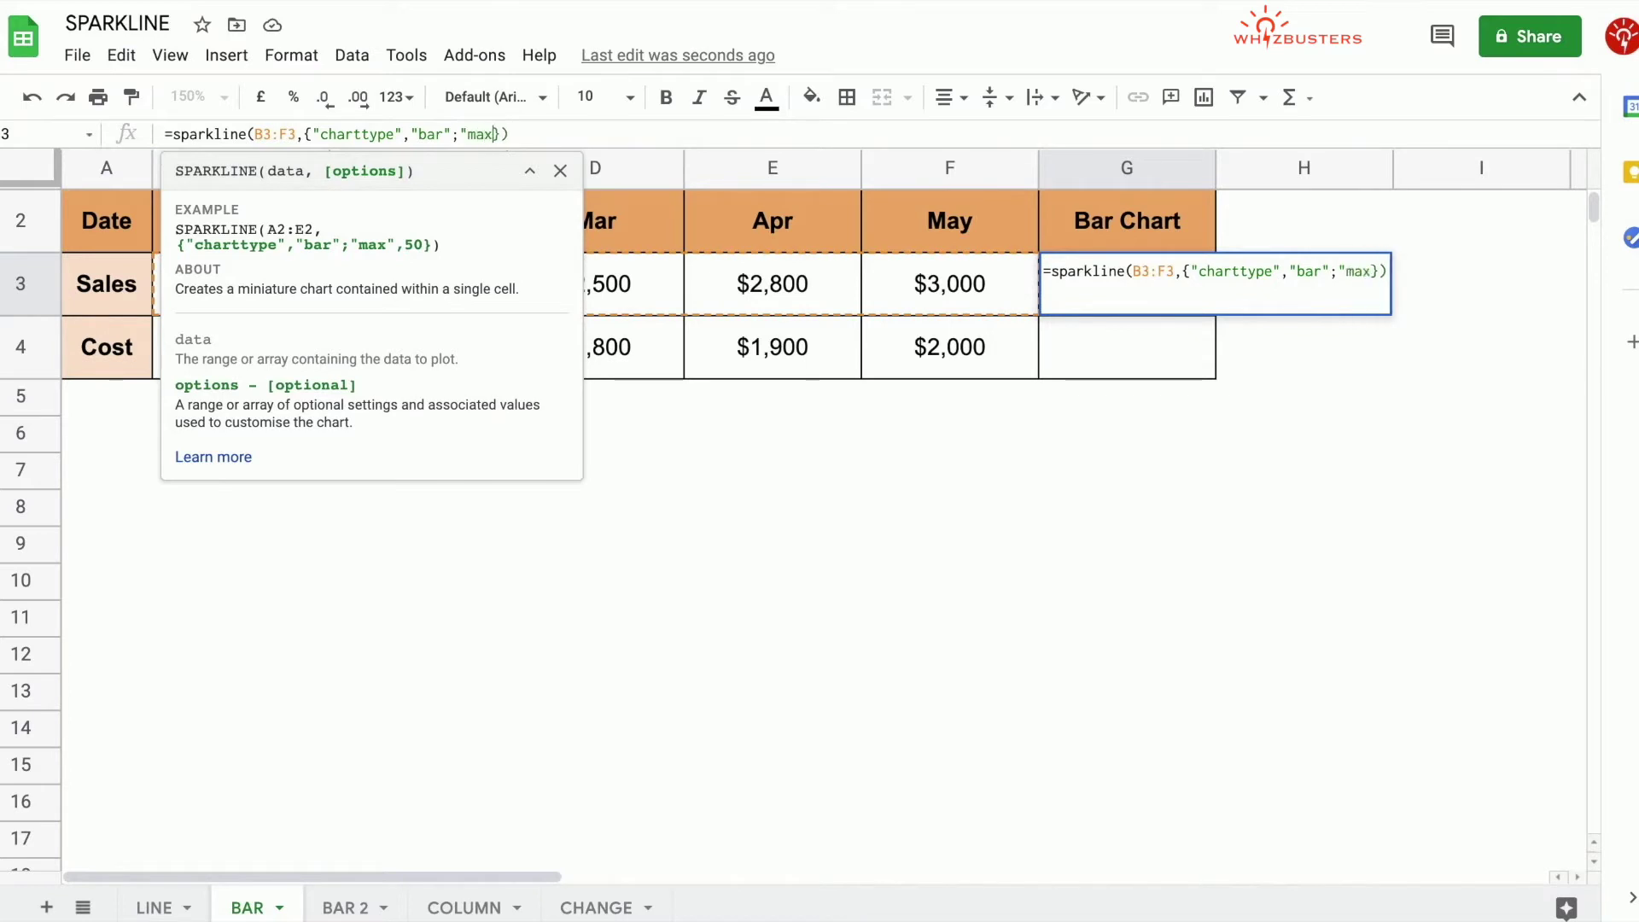
pyautogui.write(',15')
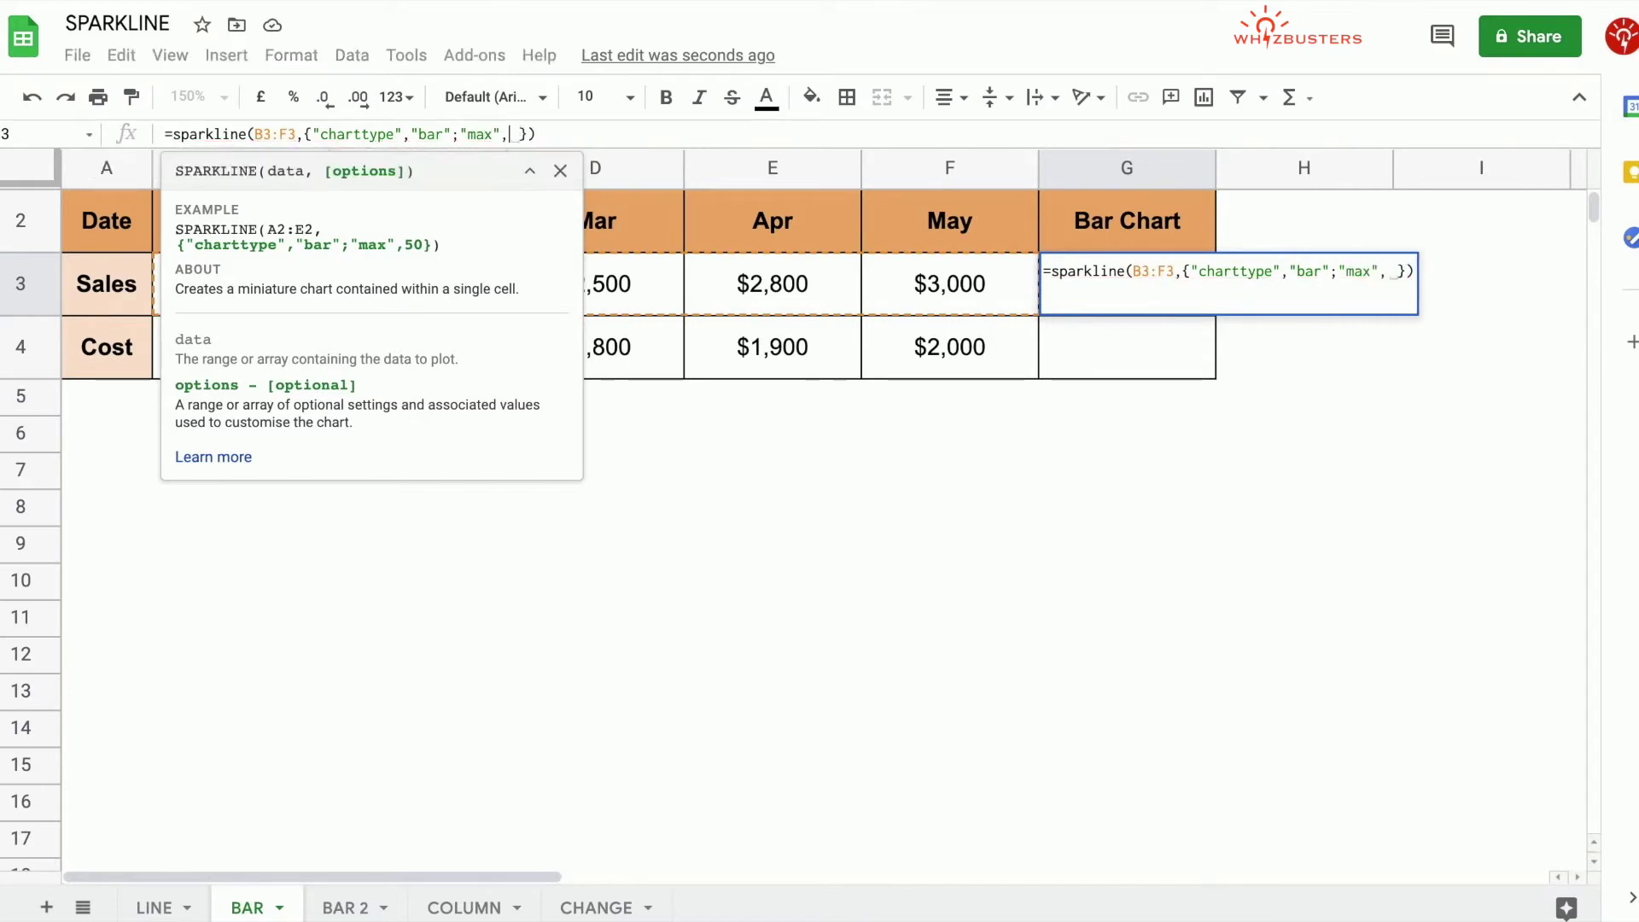
pyautogui.write('000')
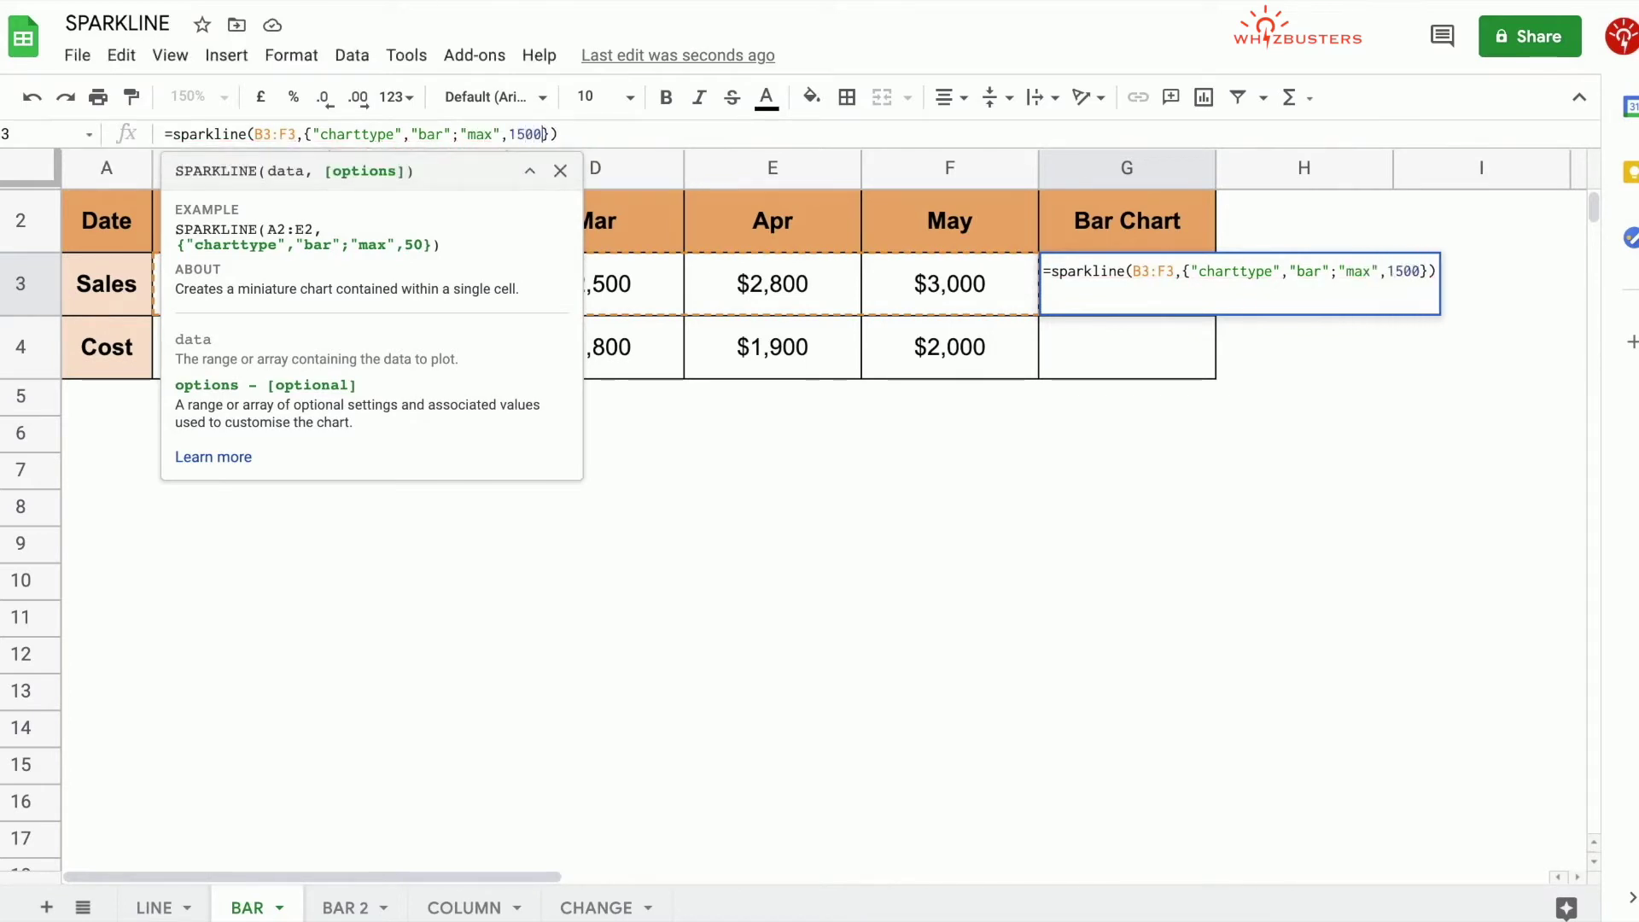
pyautogui.press('Return')
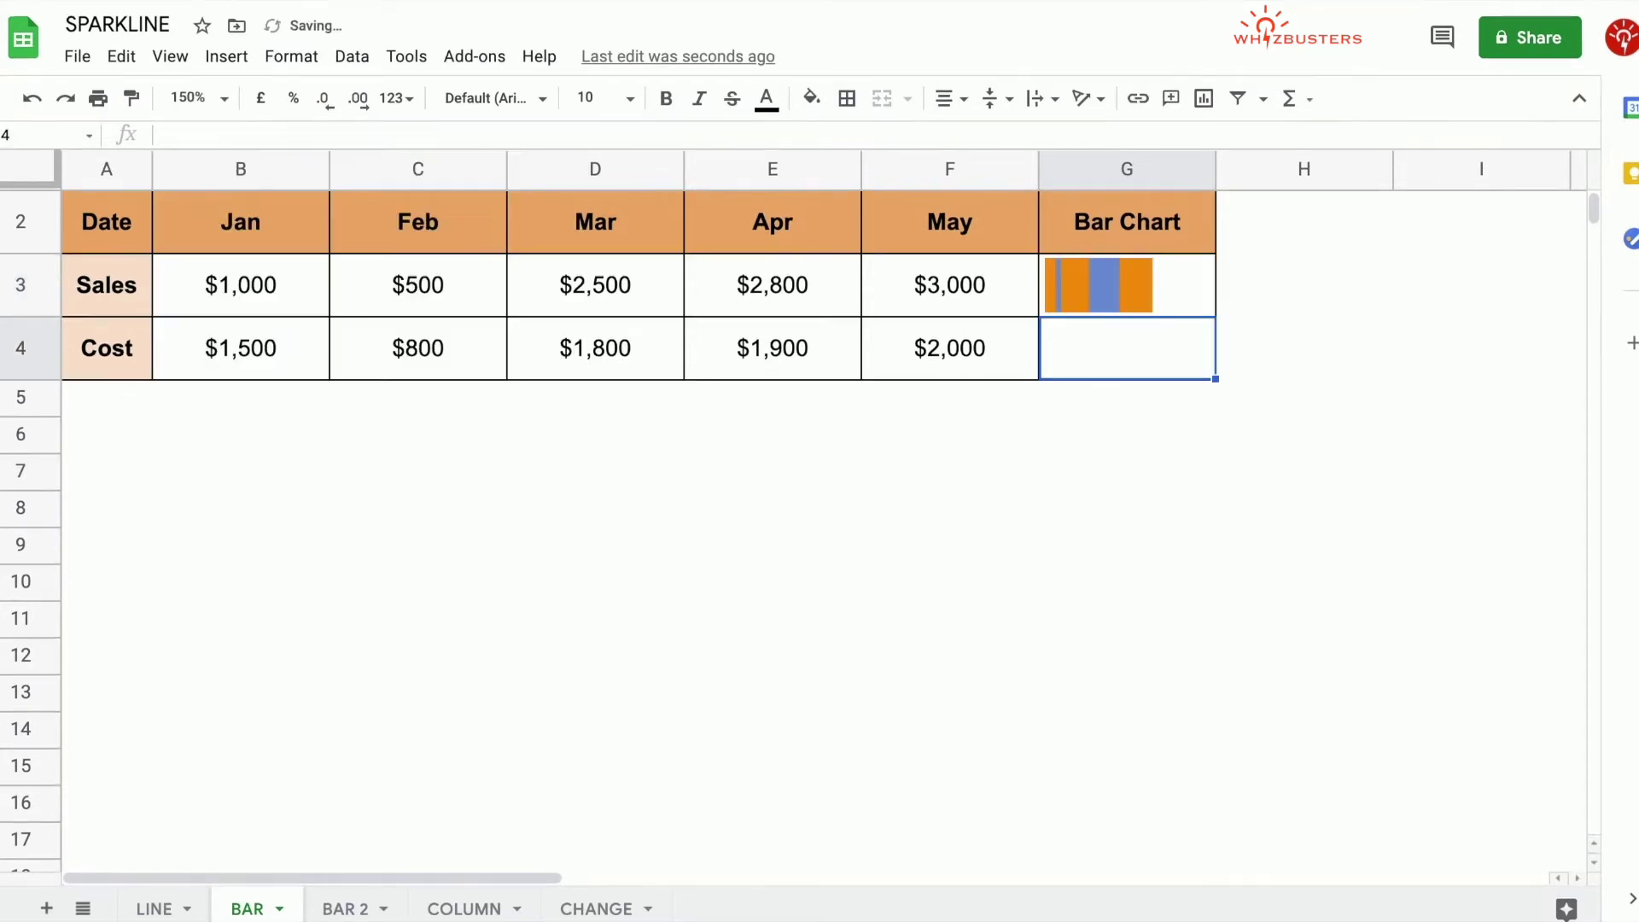
pyautogui.click(1133, 296)
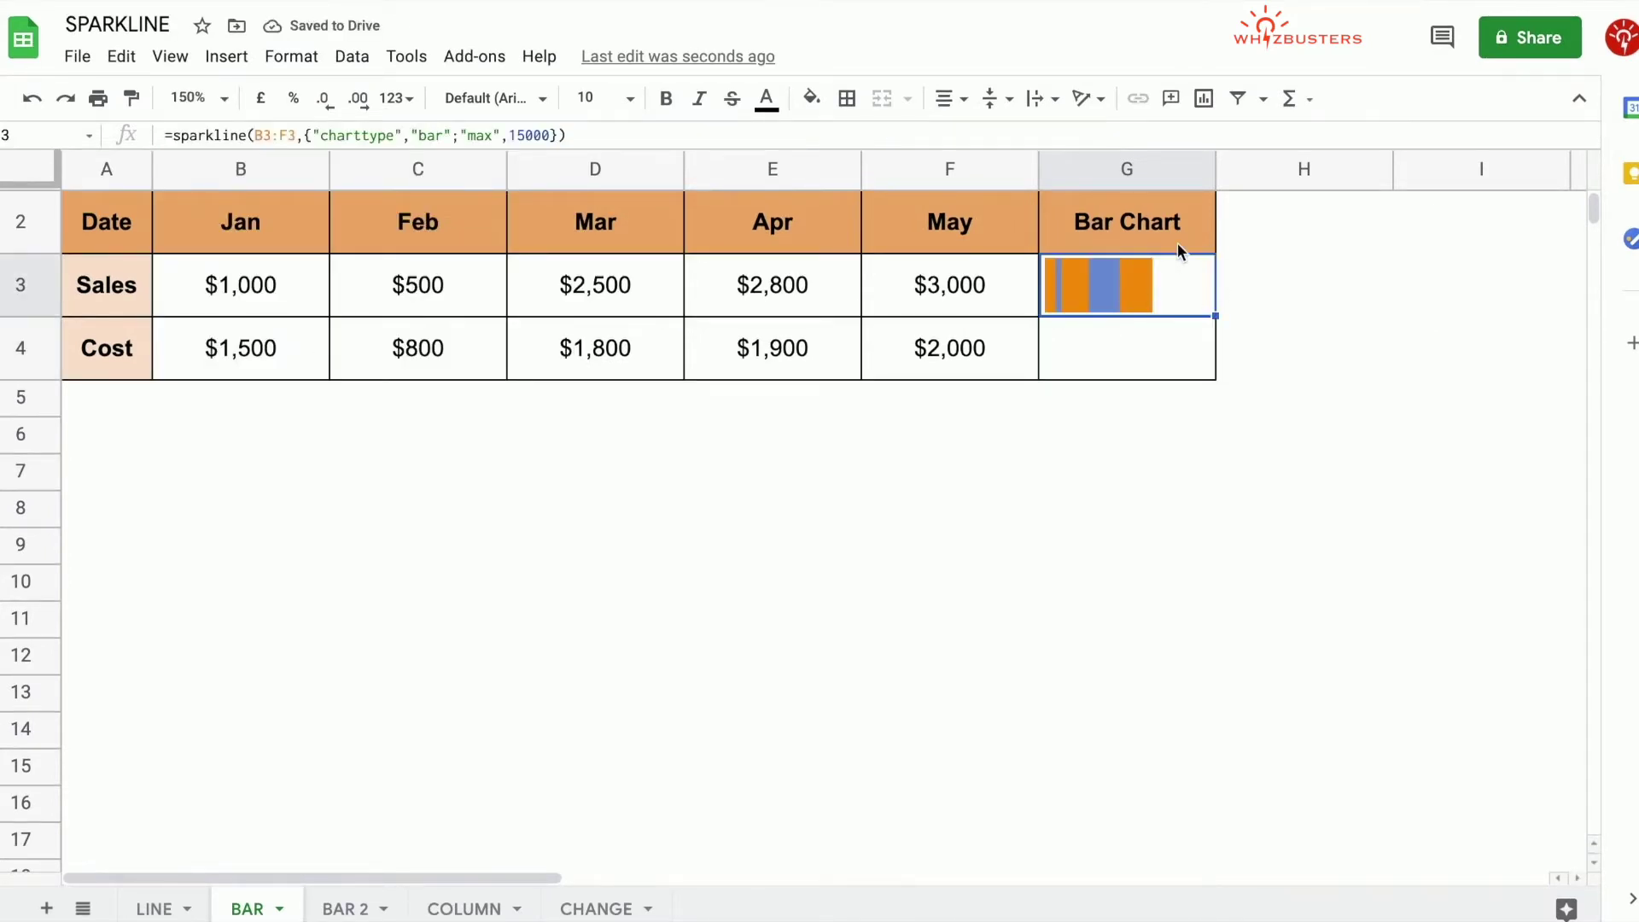
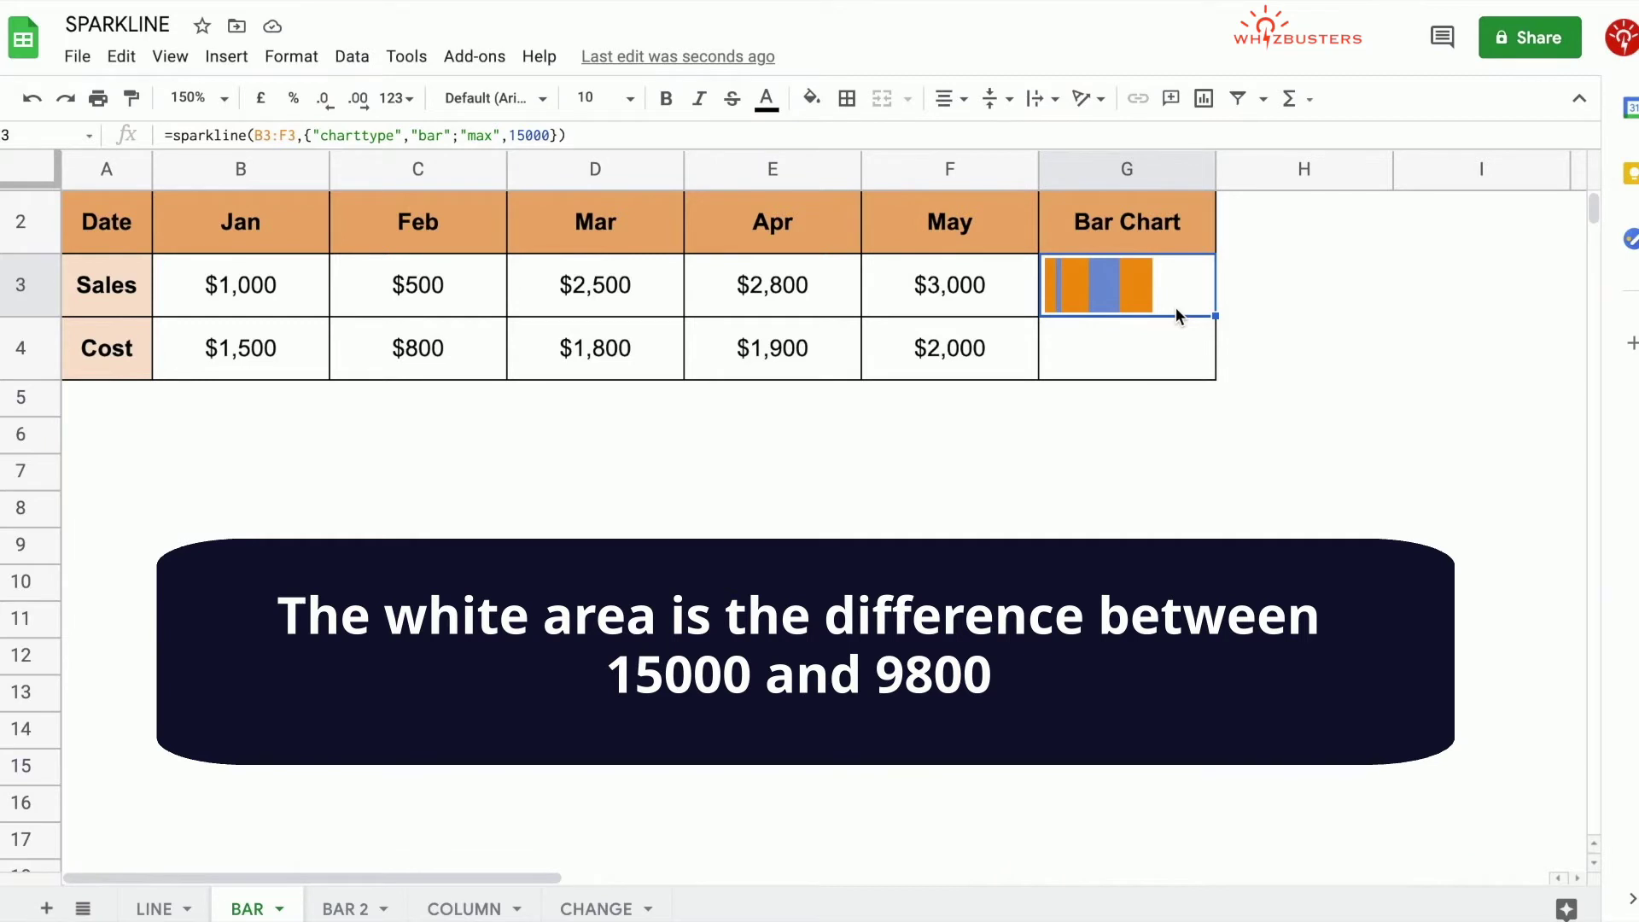
# On the BAR 2 sheet, enter a SPARKLINE formula in C2 plotting B2 with "charttype" "bar" and "max" 100.
pyautogui.click(418, 618)
pyautogui.click(344, 908)
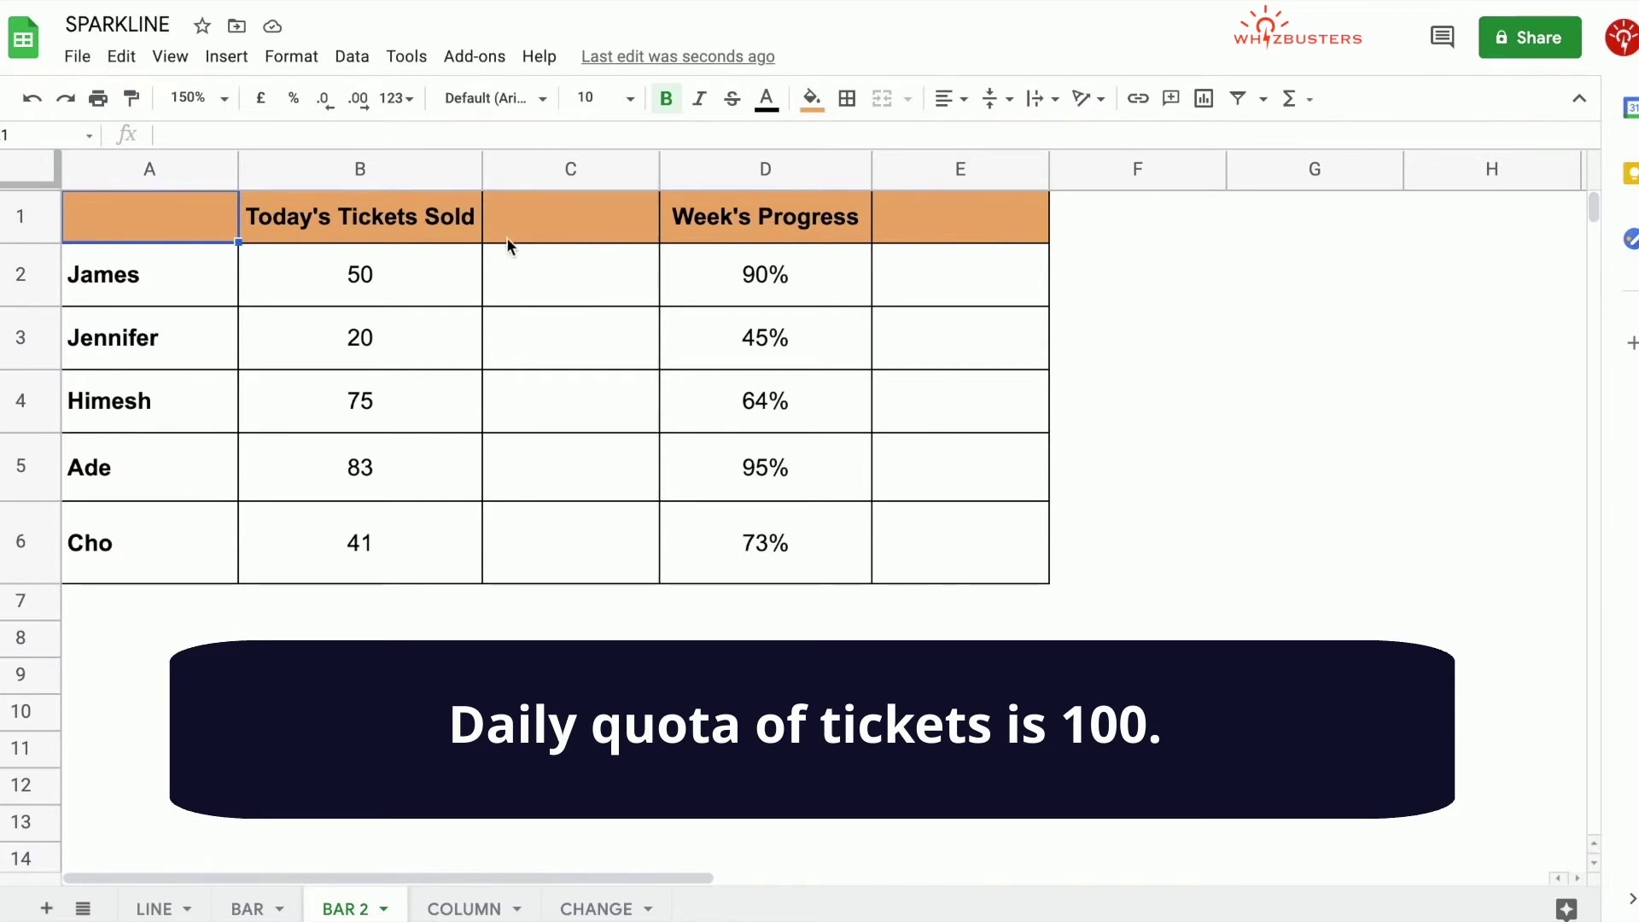
pyautogui.click(529, 279)
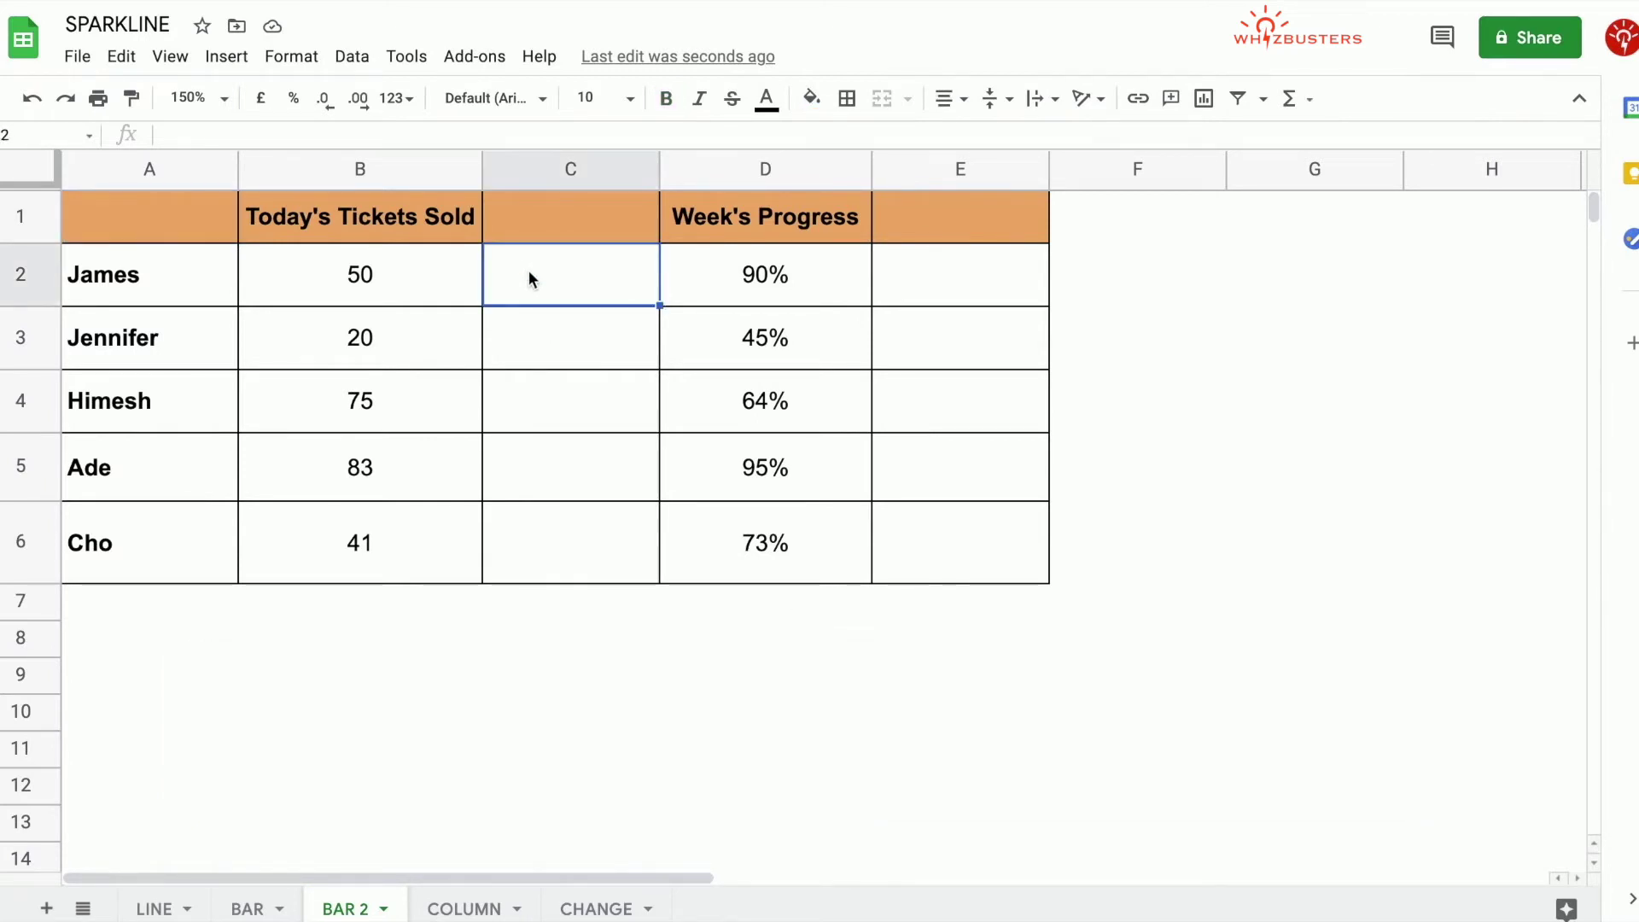
pyautogui.write('=sparkline(')
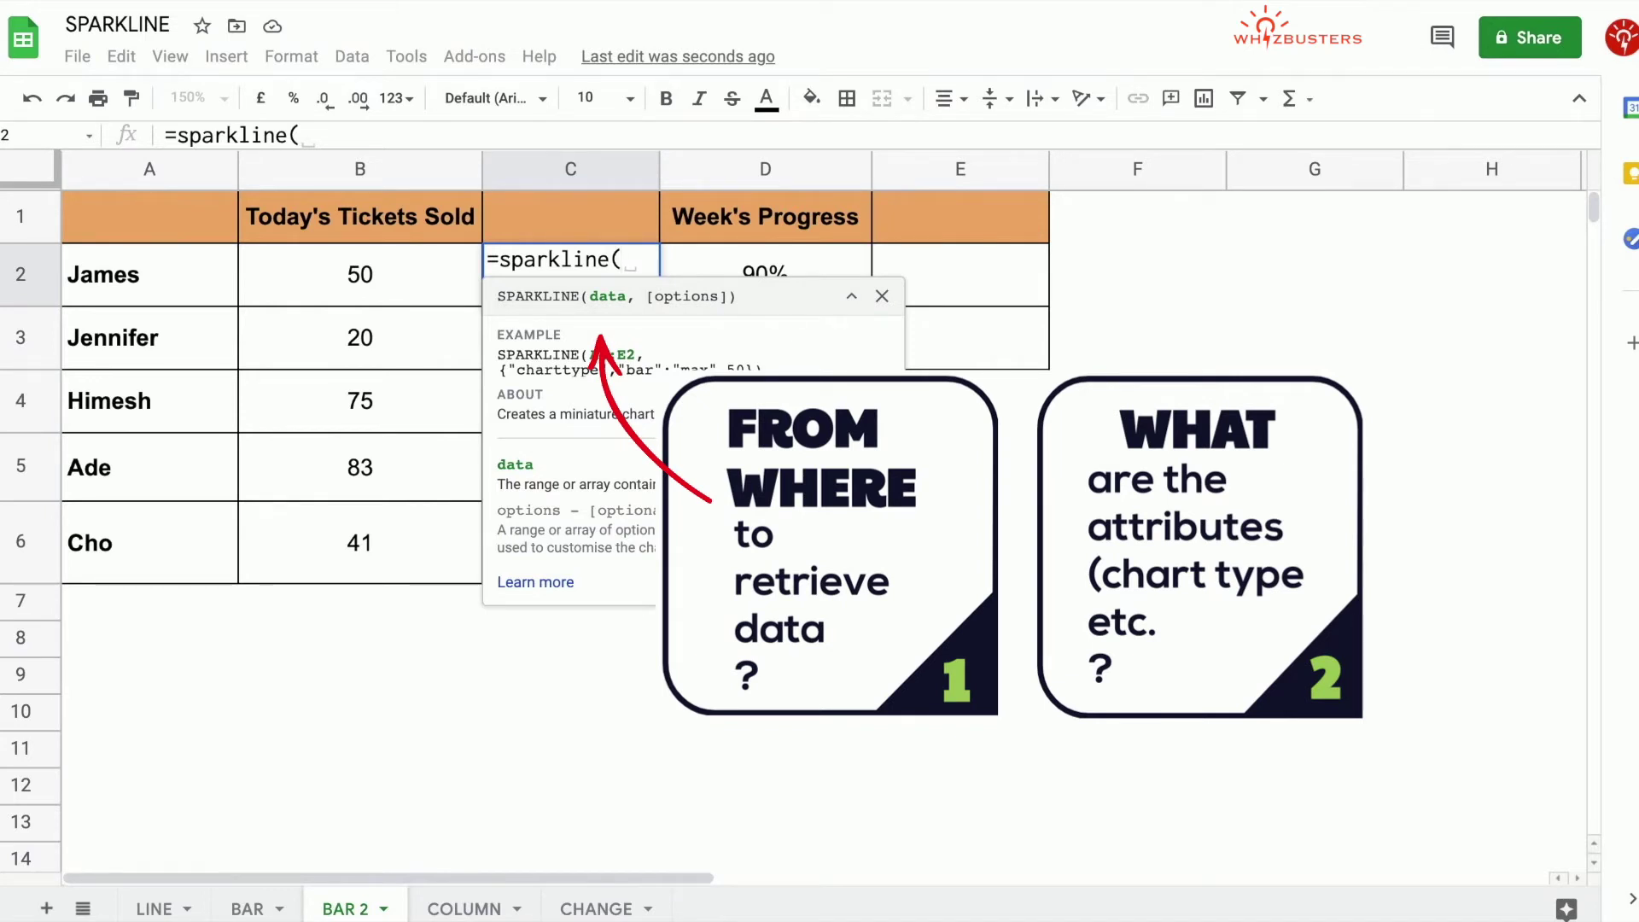
pyautogui.click(356, 286)
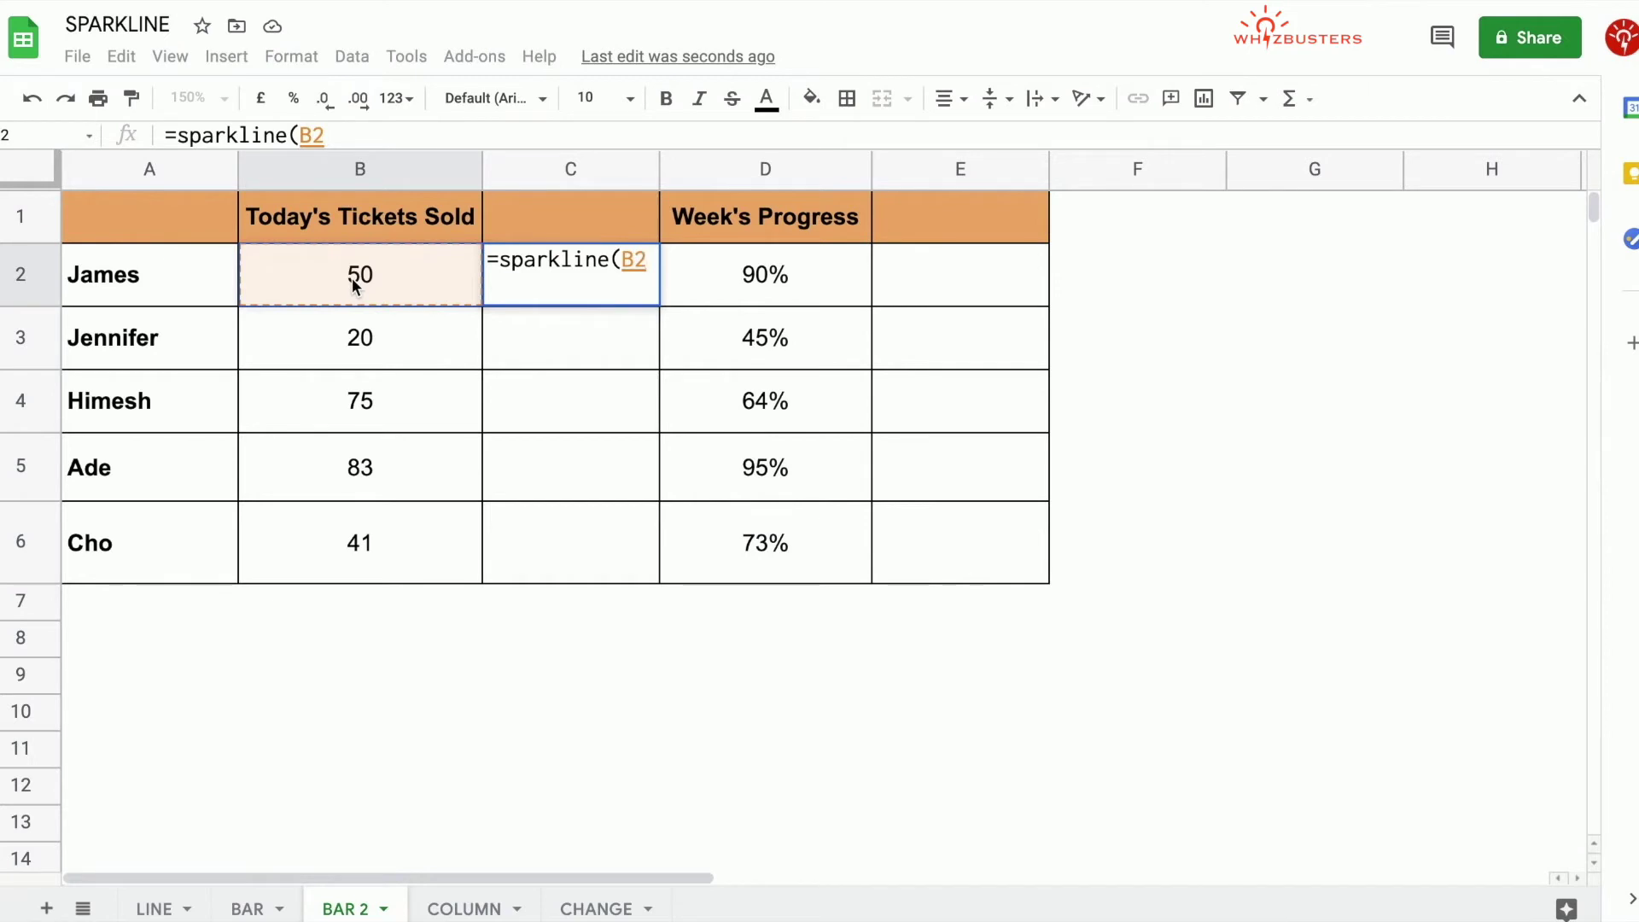
pyautogui.write(',')
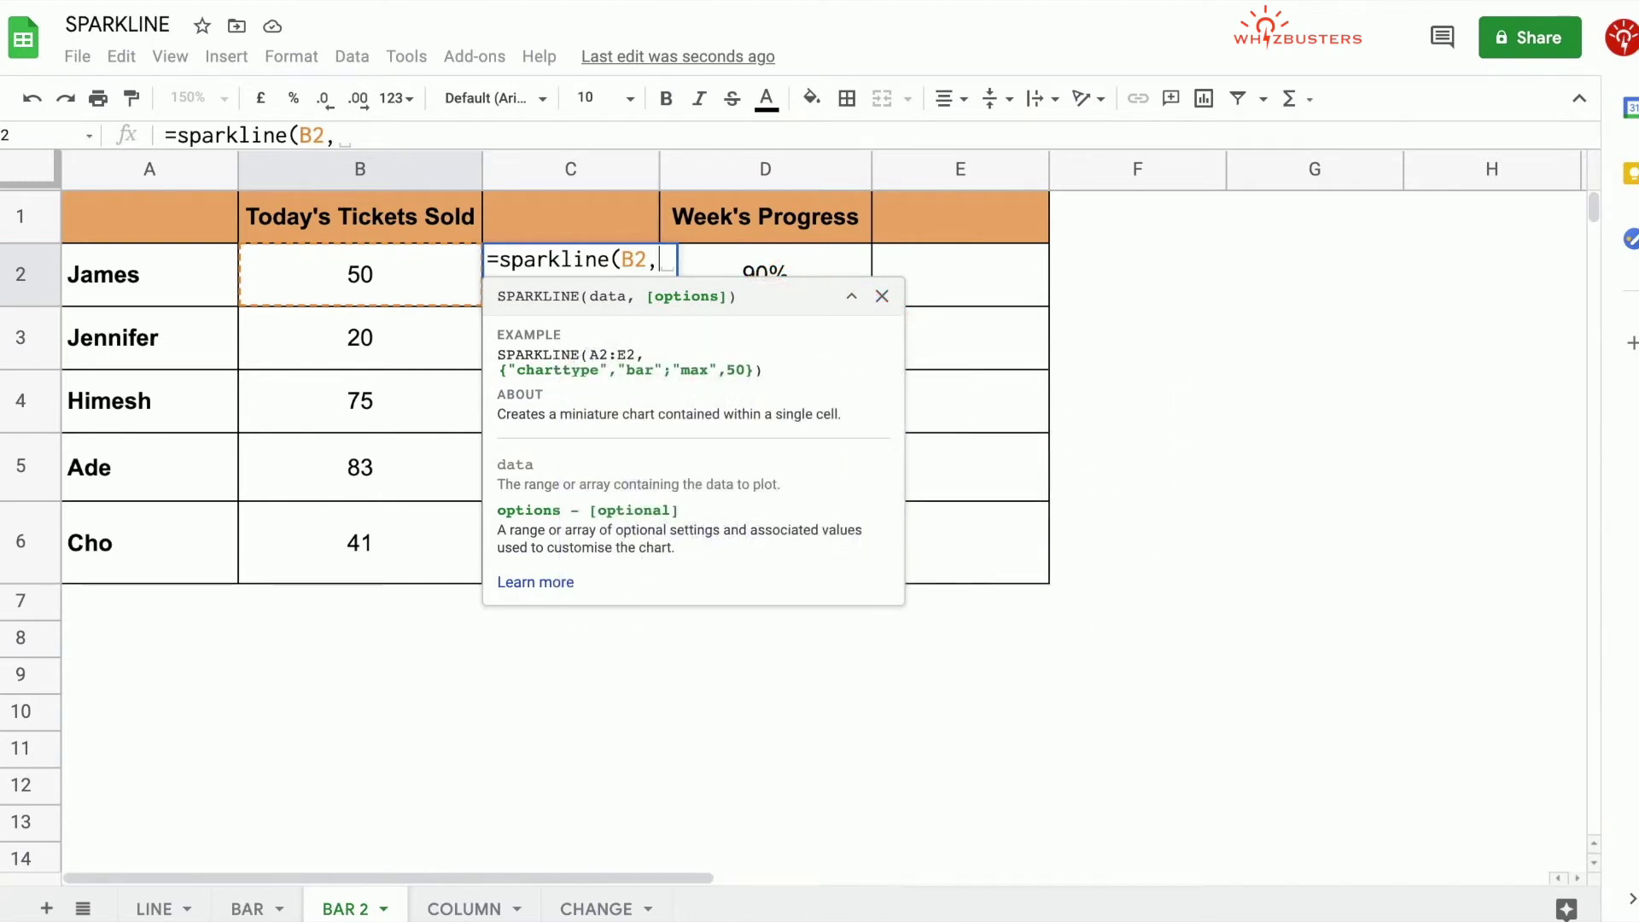
pyautogui.write('{"chartty')
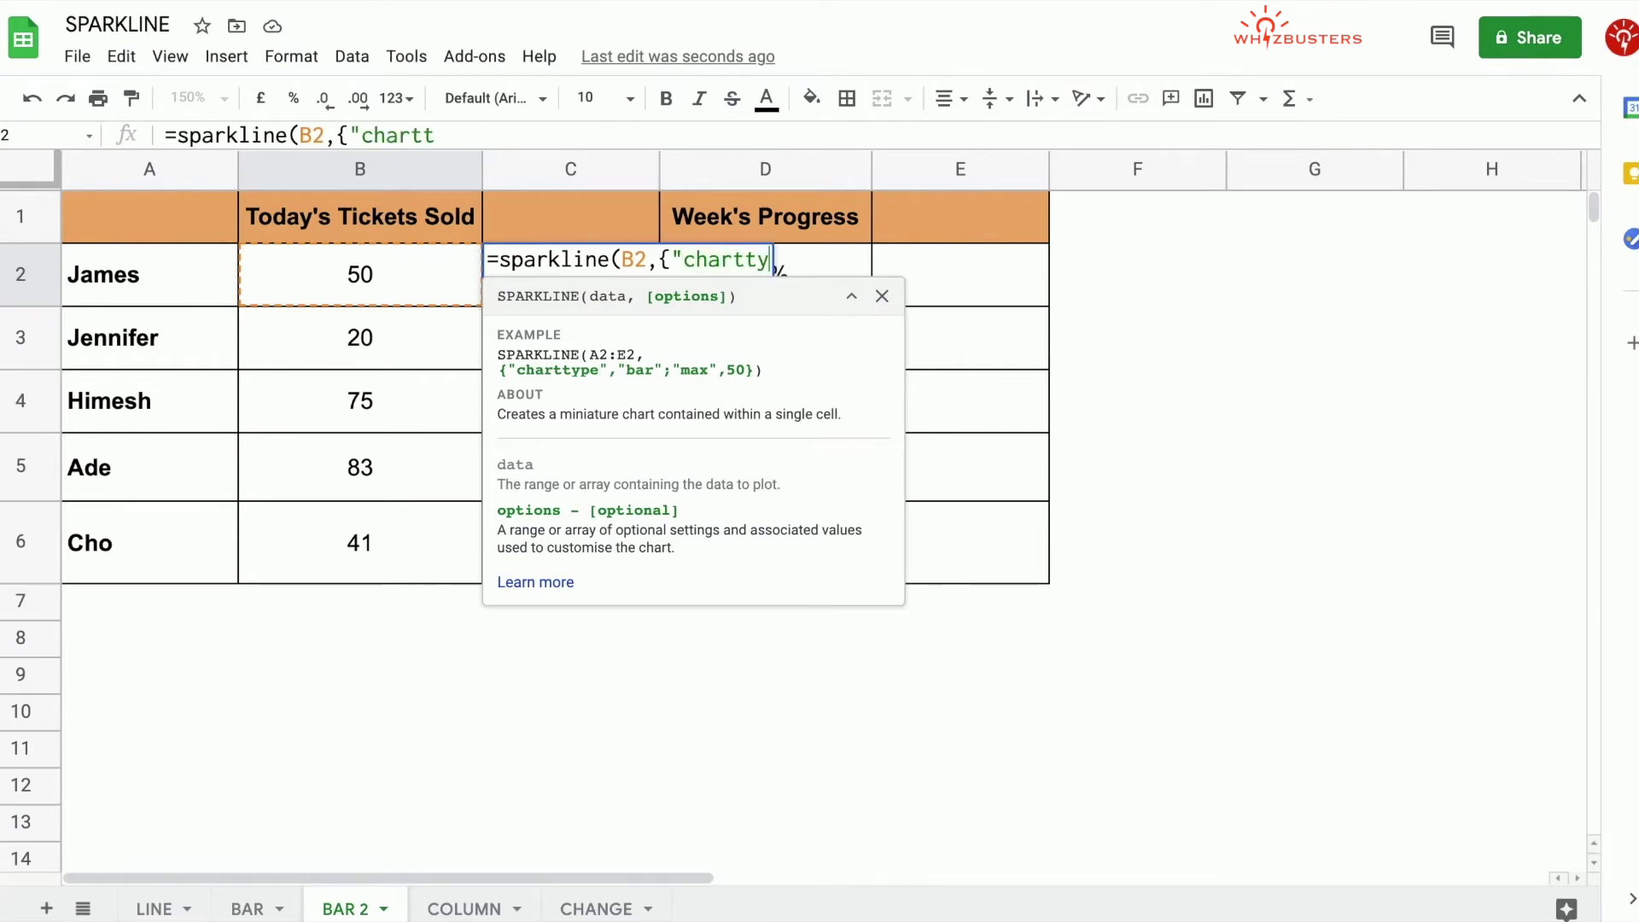
pyautogui.write('pe","bar')
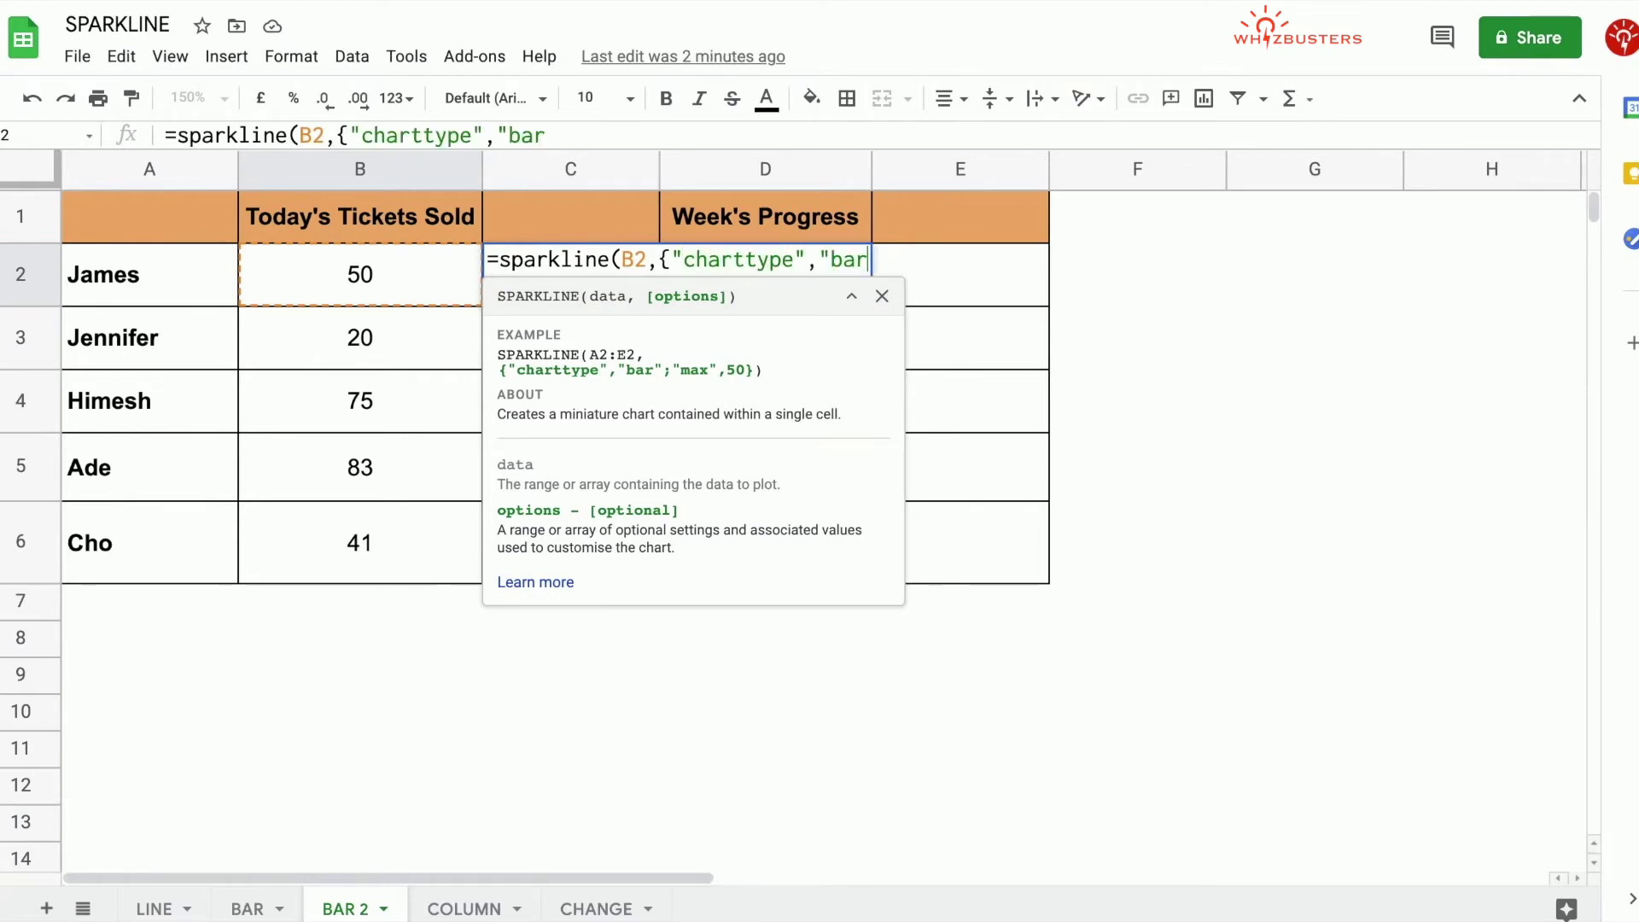
pyautogui.write('";')
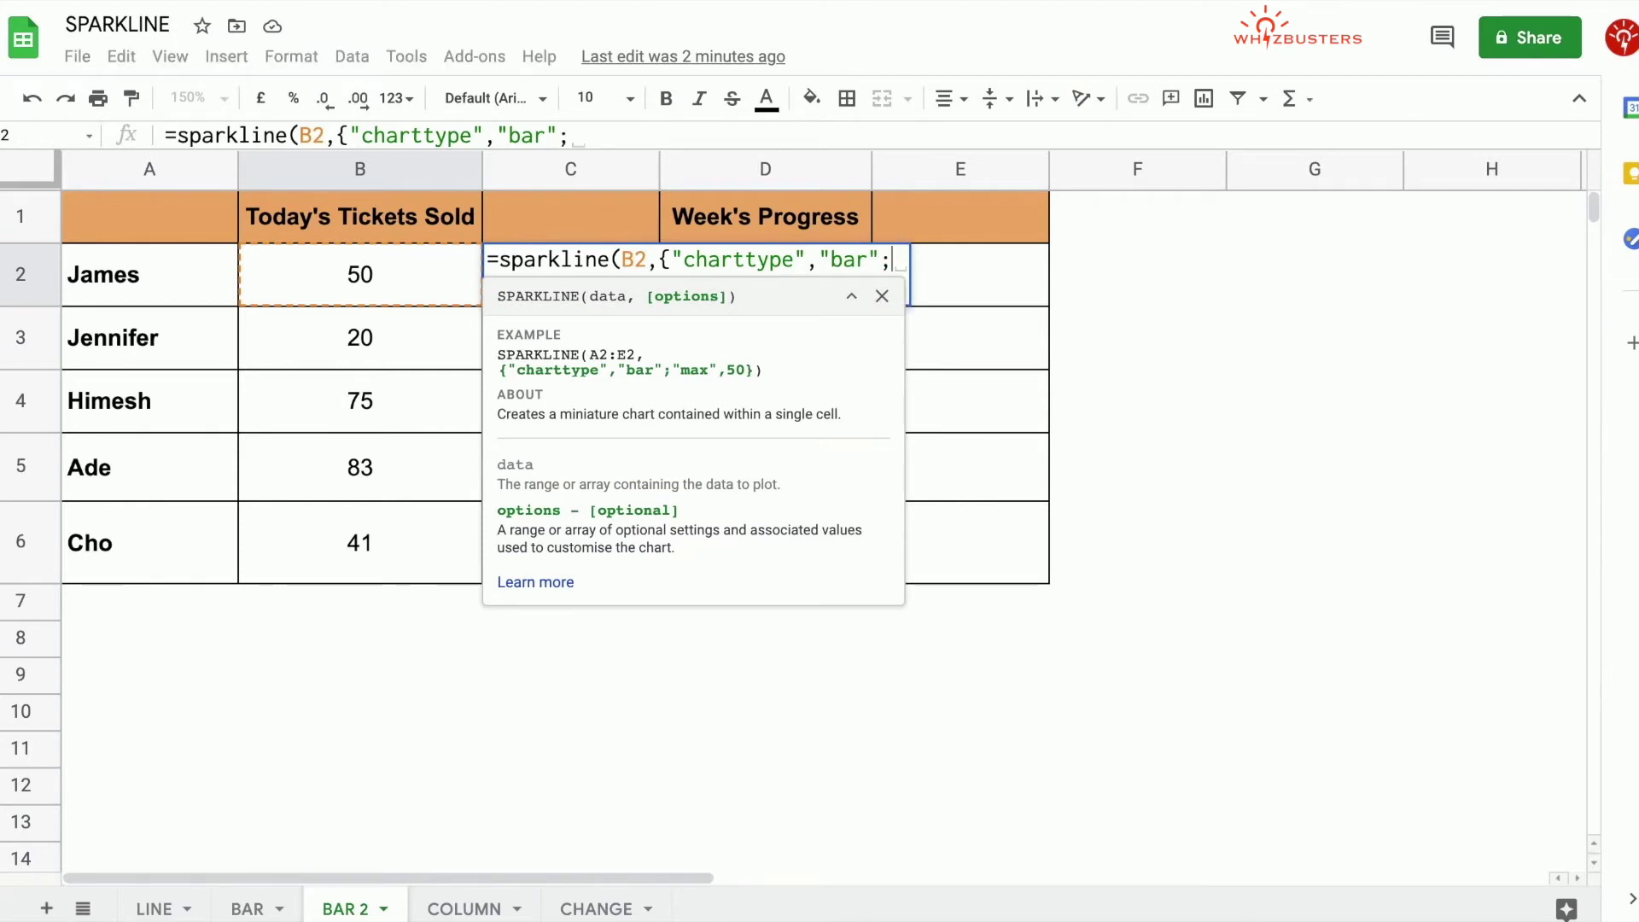
pyautogui.write('"')
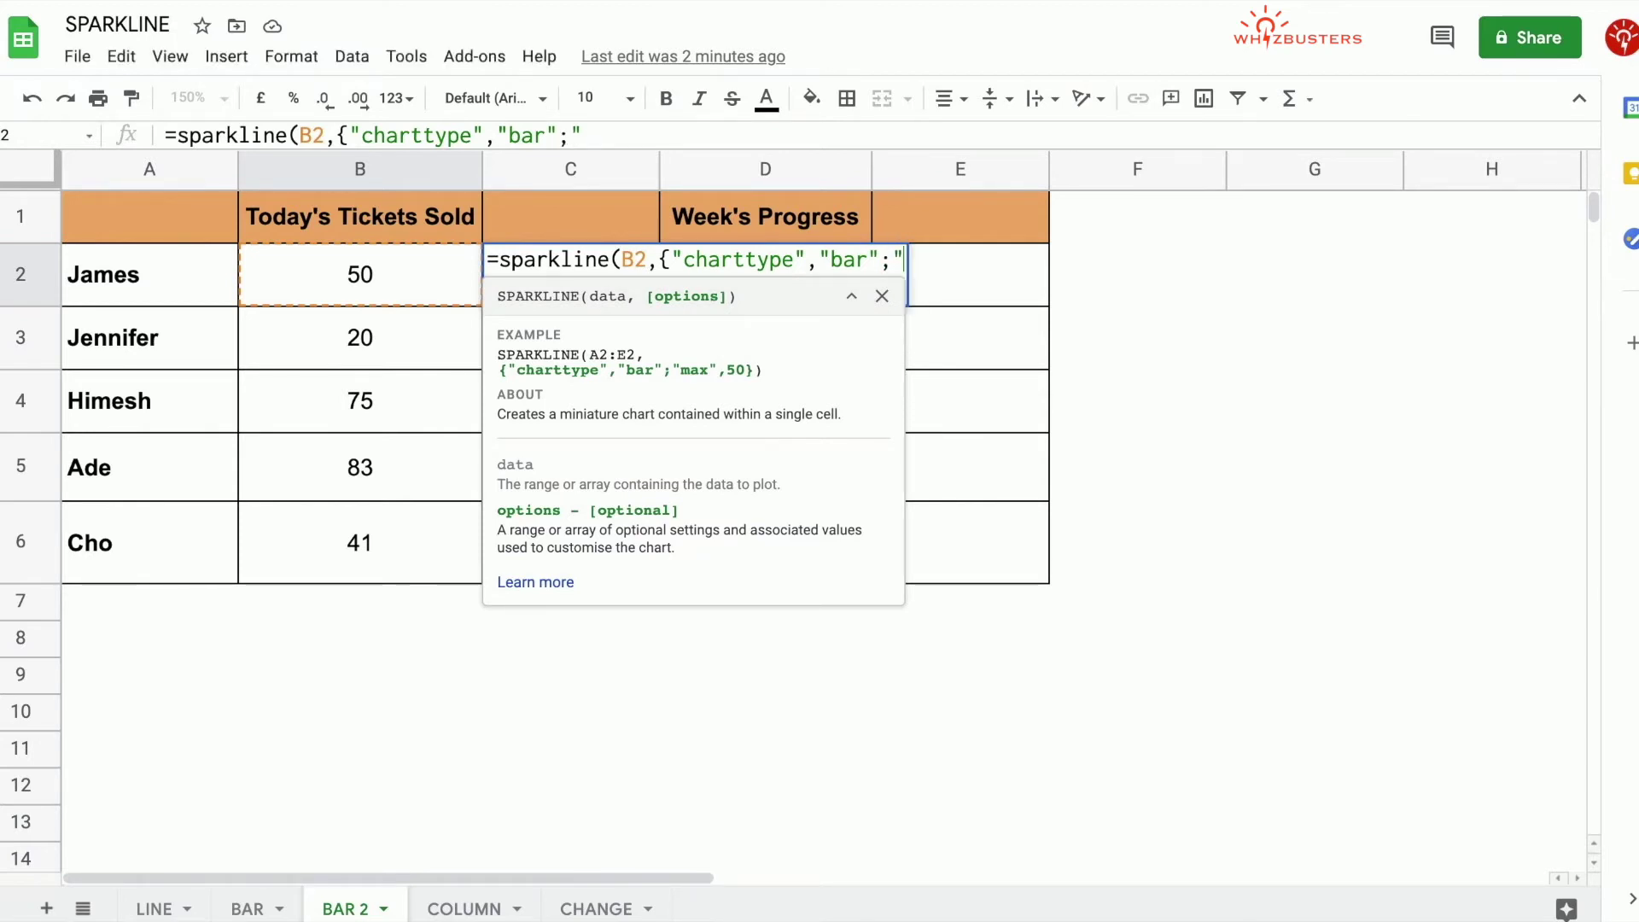
pyautogui.write('max",')
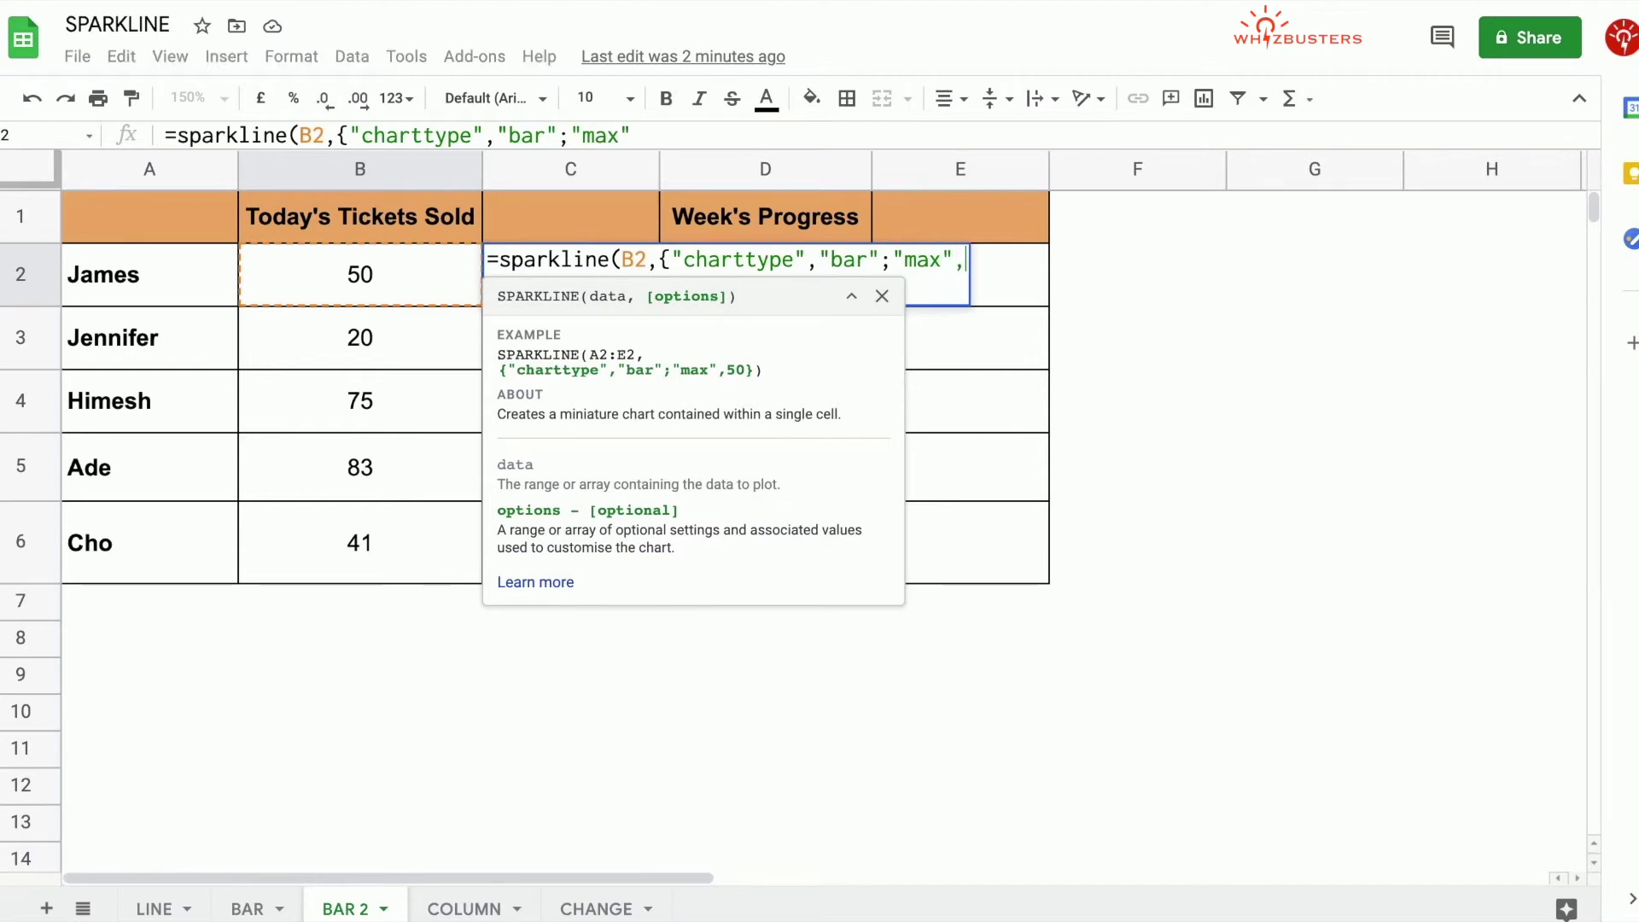
pyautogui.write('100')
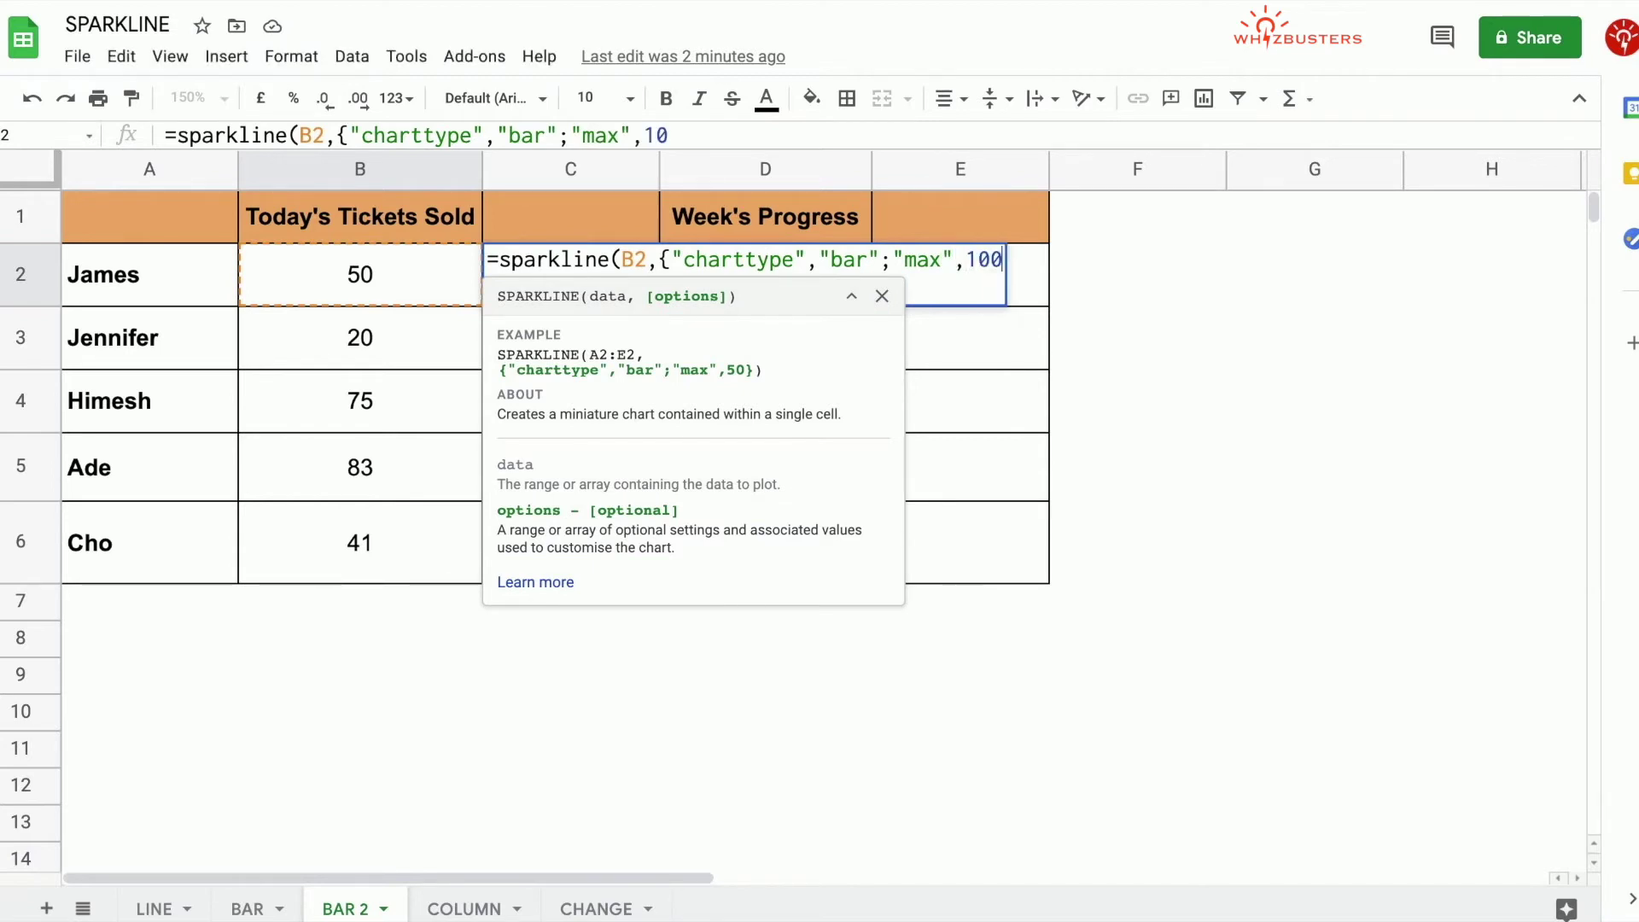
pyautogui.write('}')
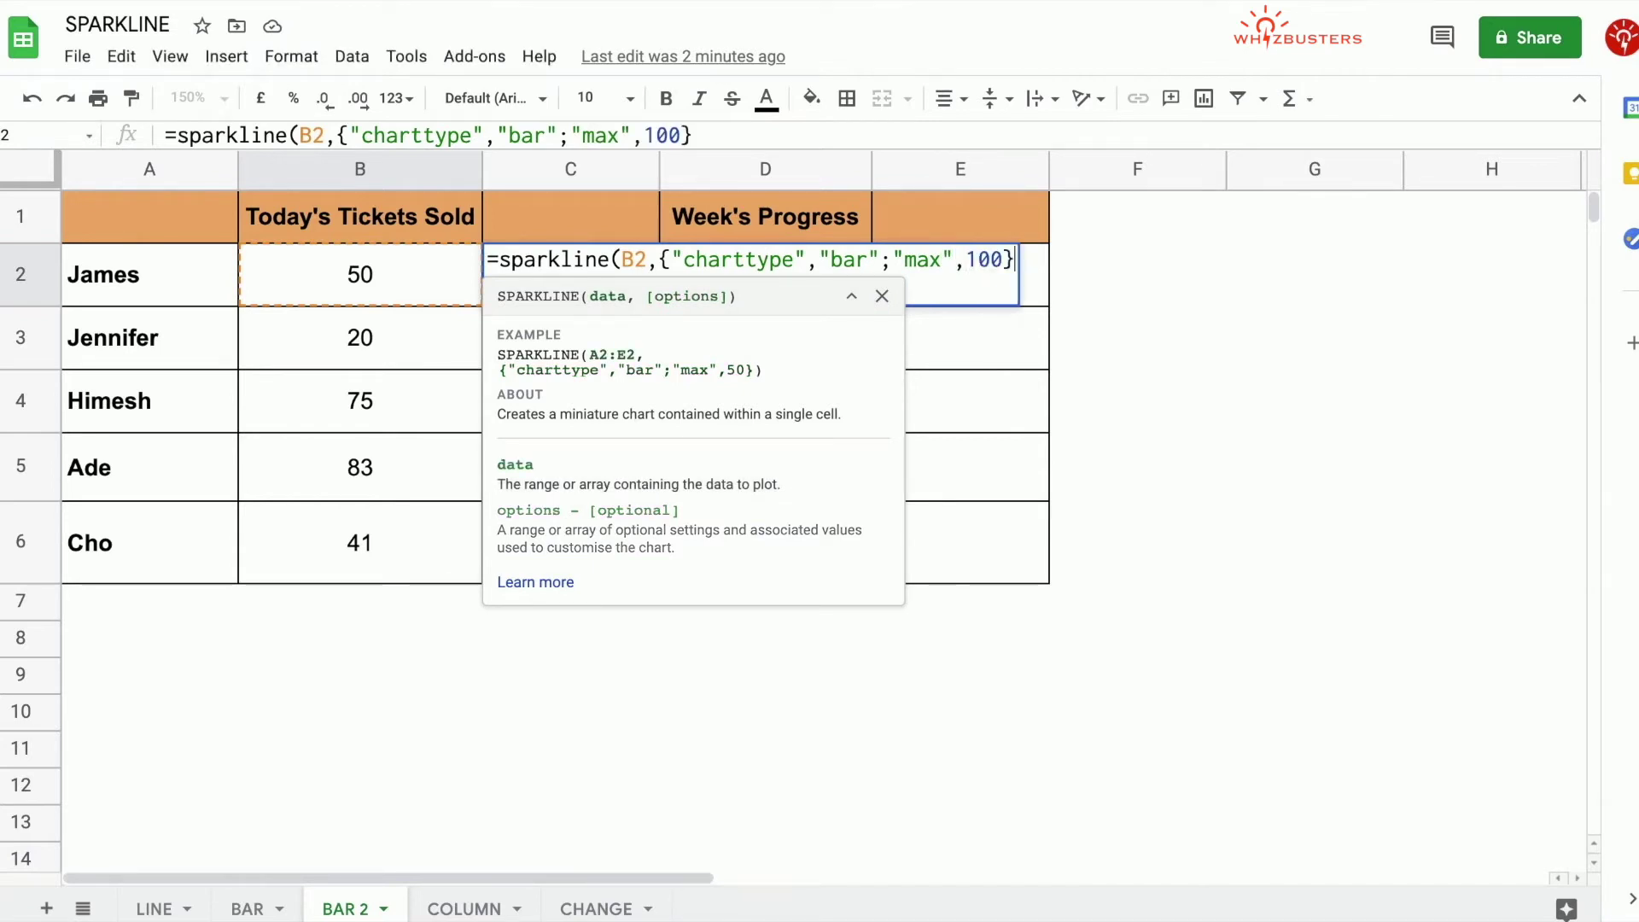
pyautogui.write(')')
pyautogui.press('Return')
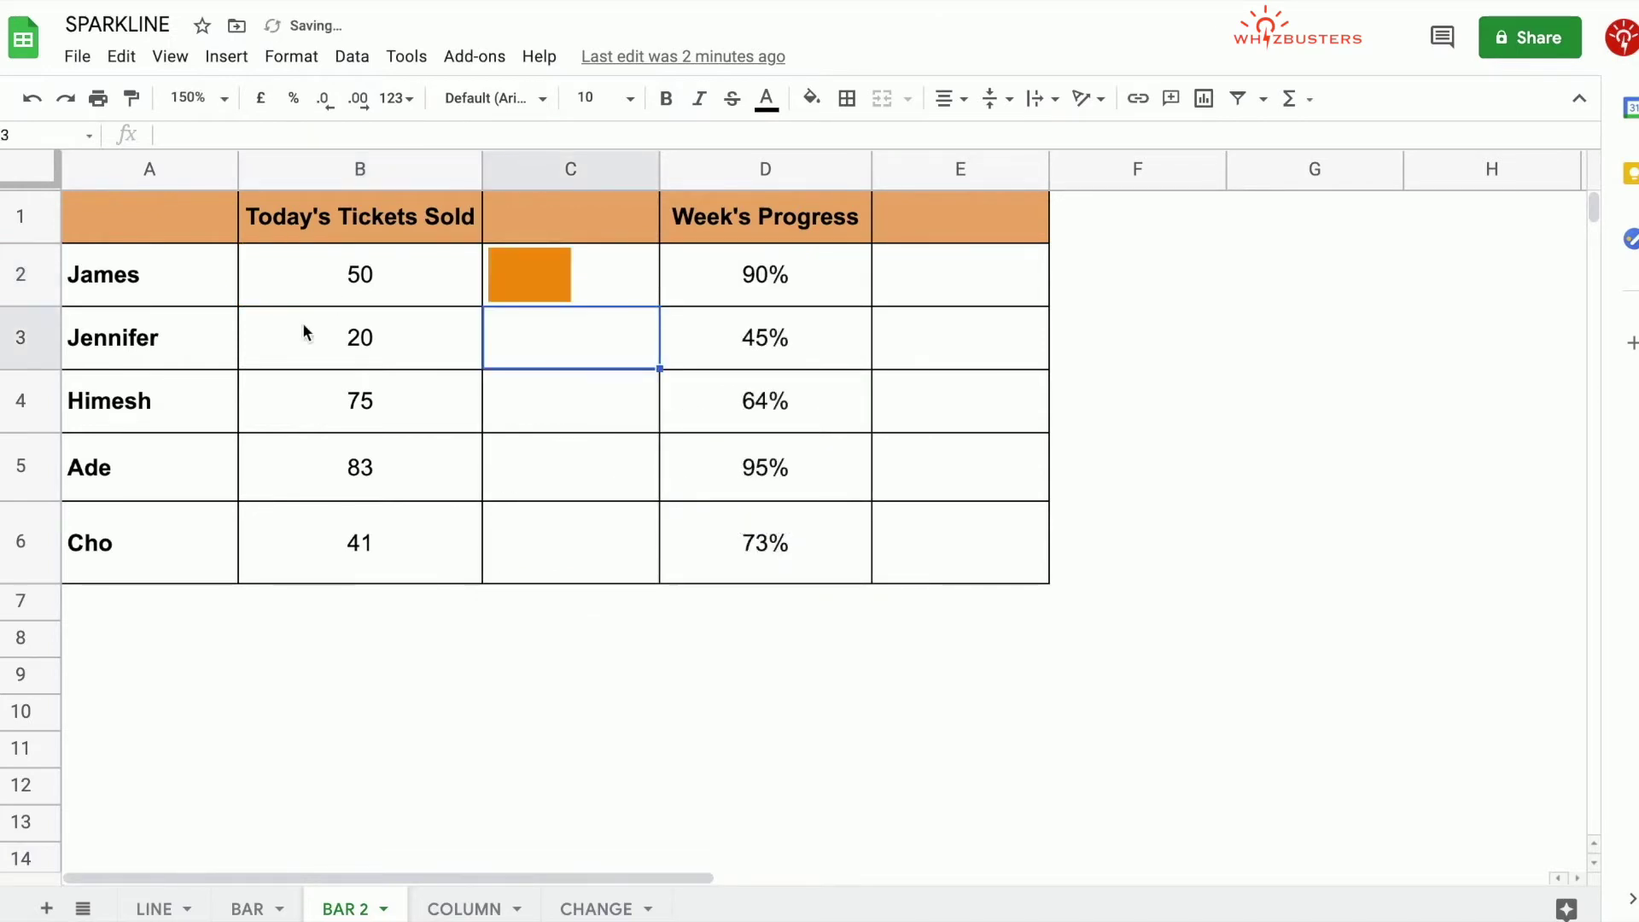
# Fill the bar sparkline formula from C2 down through C6 for the remaining Today's Tickets Sold rows.
pyautogui.press('Up')
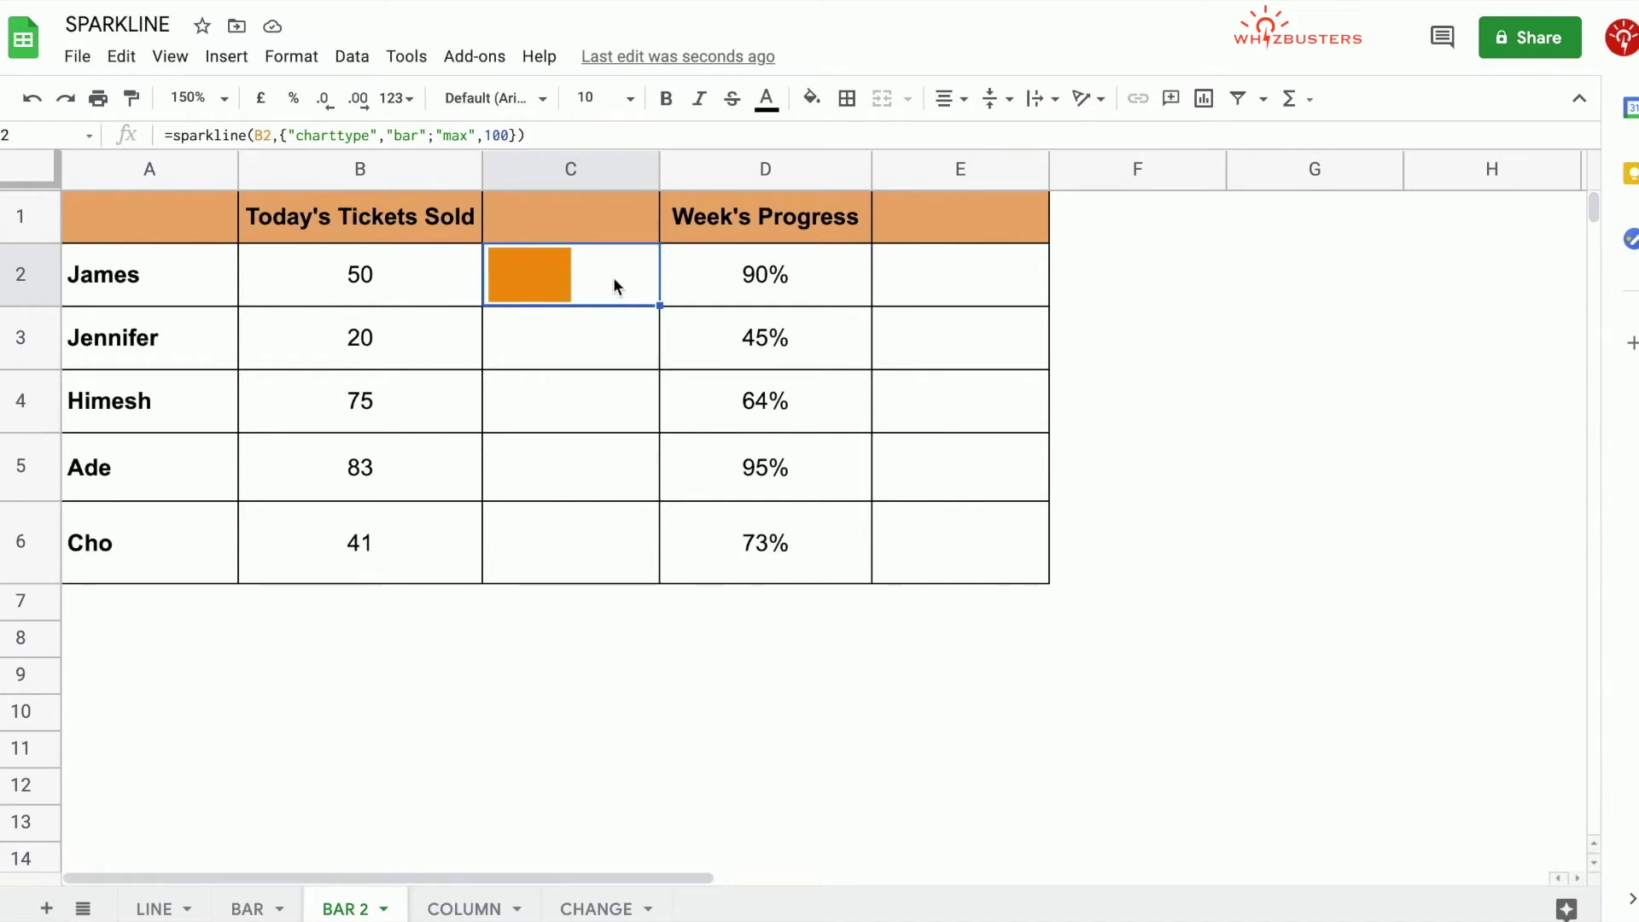
pyautogui.moveTo(654, 304); pyautogui.dragTo(648, 567)
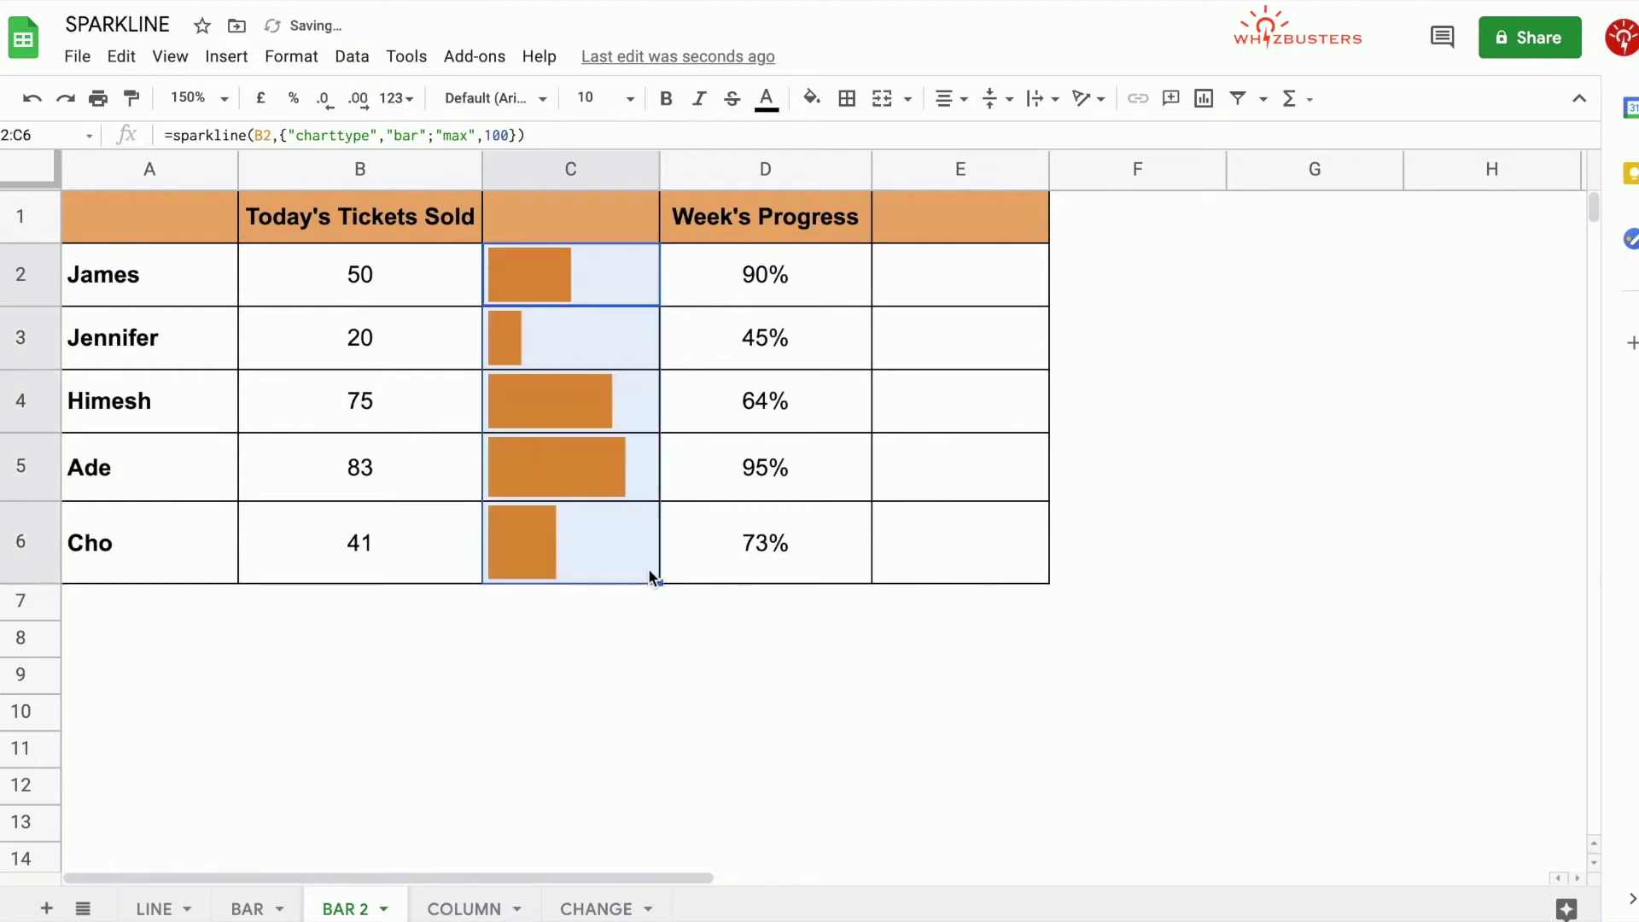
pyautogui.click(608, 513)
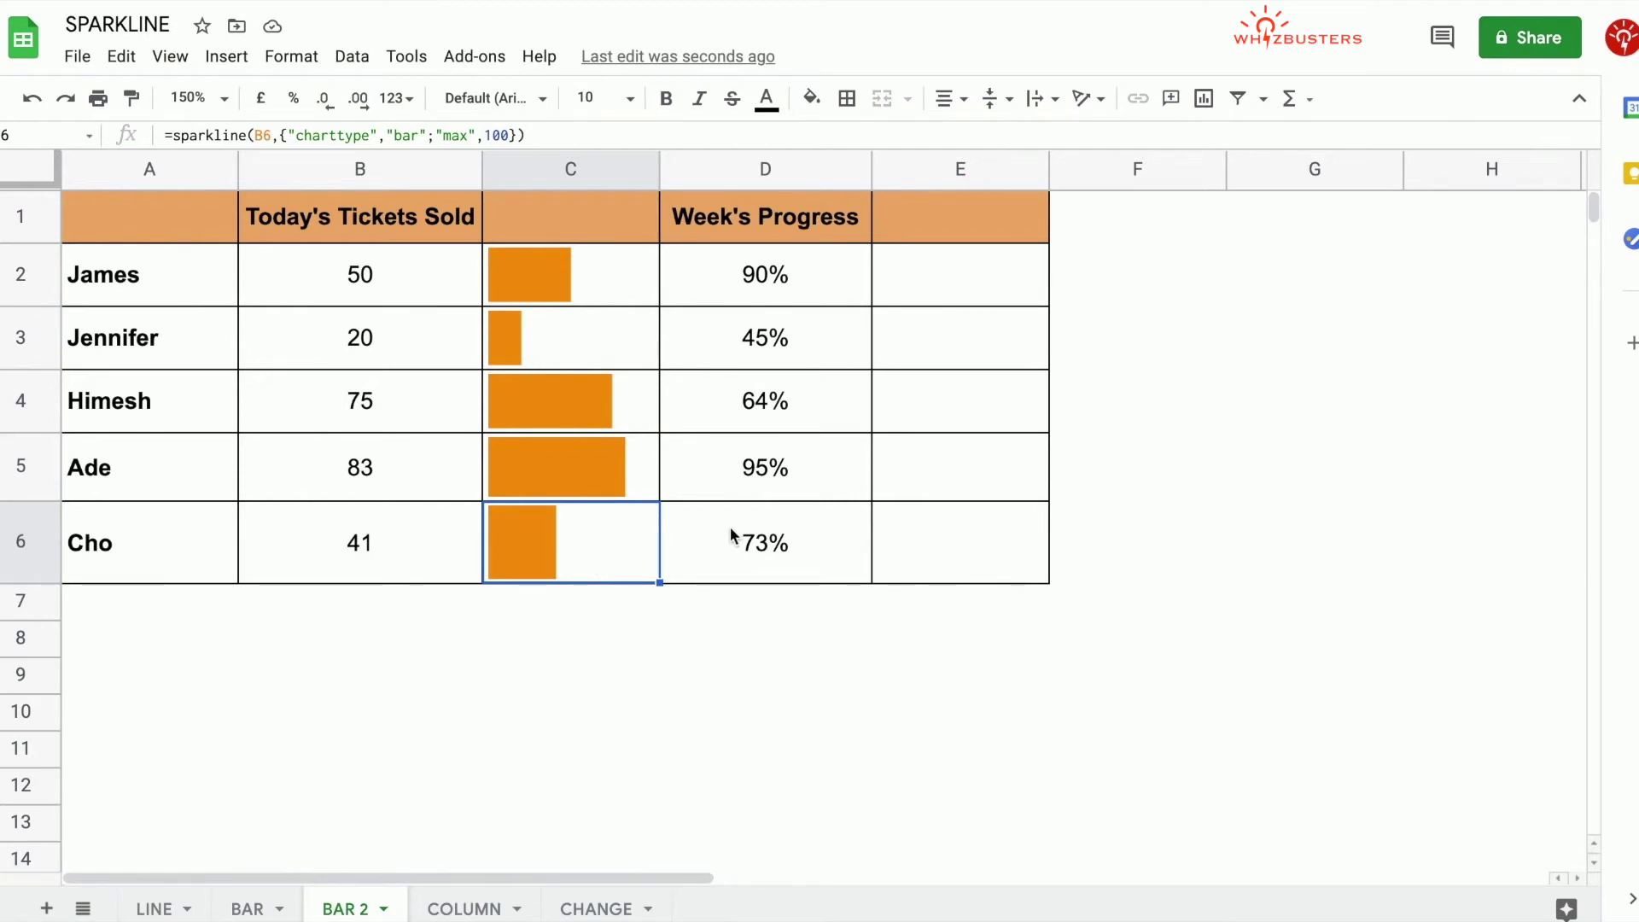
# Enter a SPARKLINE formula in E2 plotting D2 with "charttype" "bar" and "max" 100%.
pyautogui.click(986, 273)
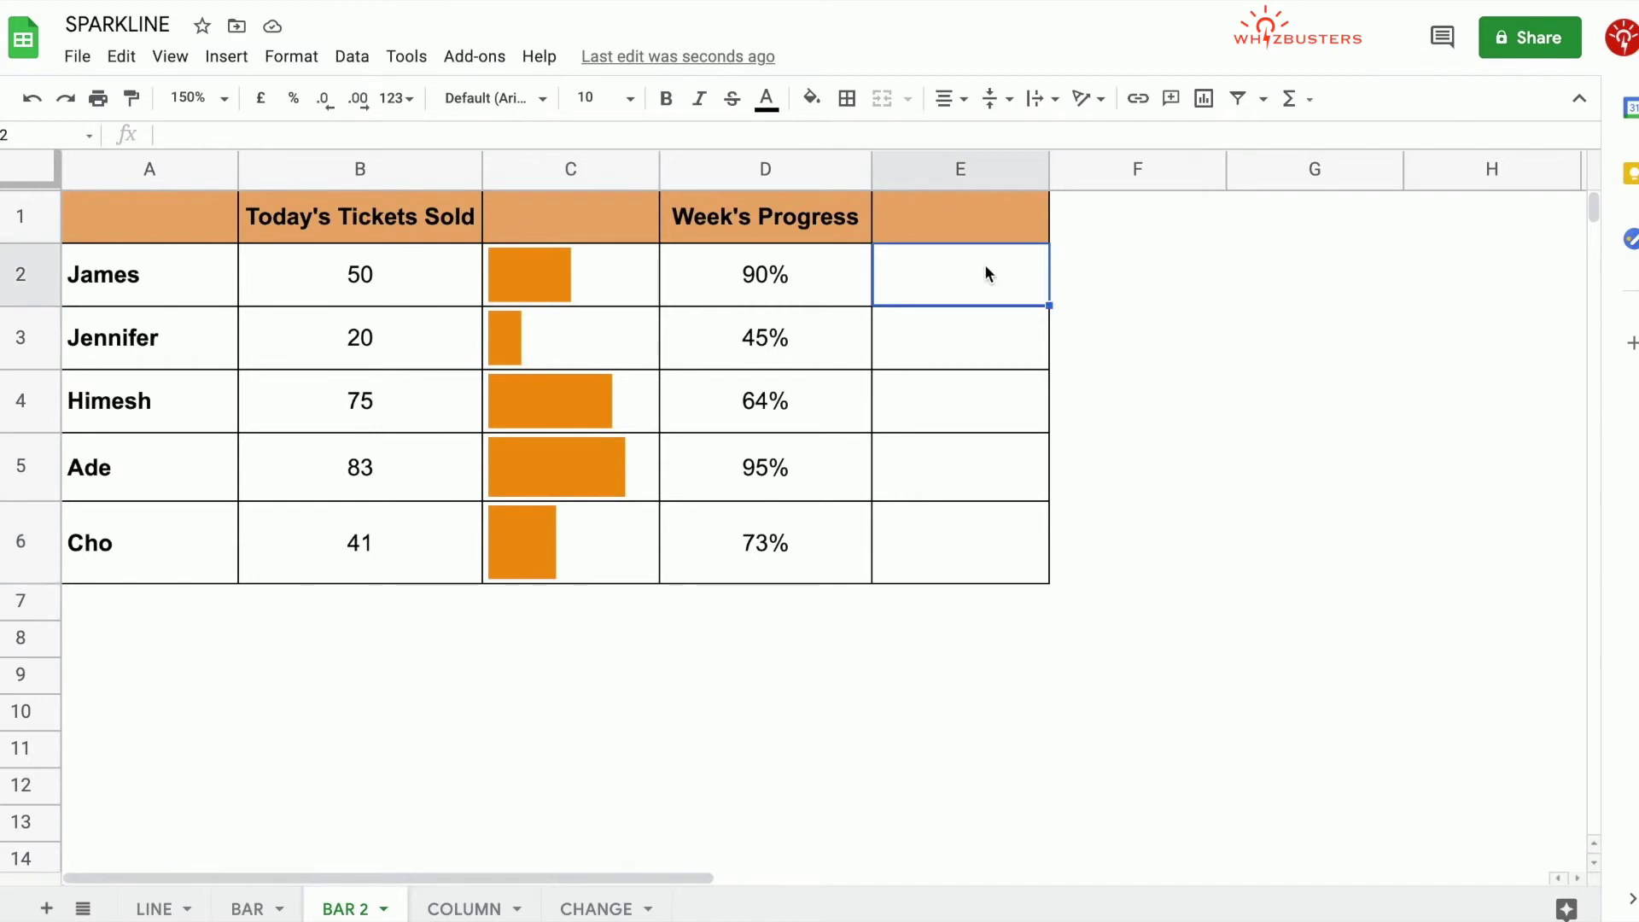
pyautogui.write('=spark')
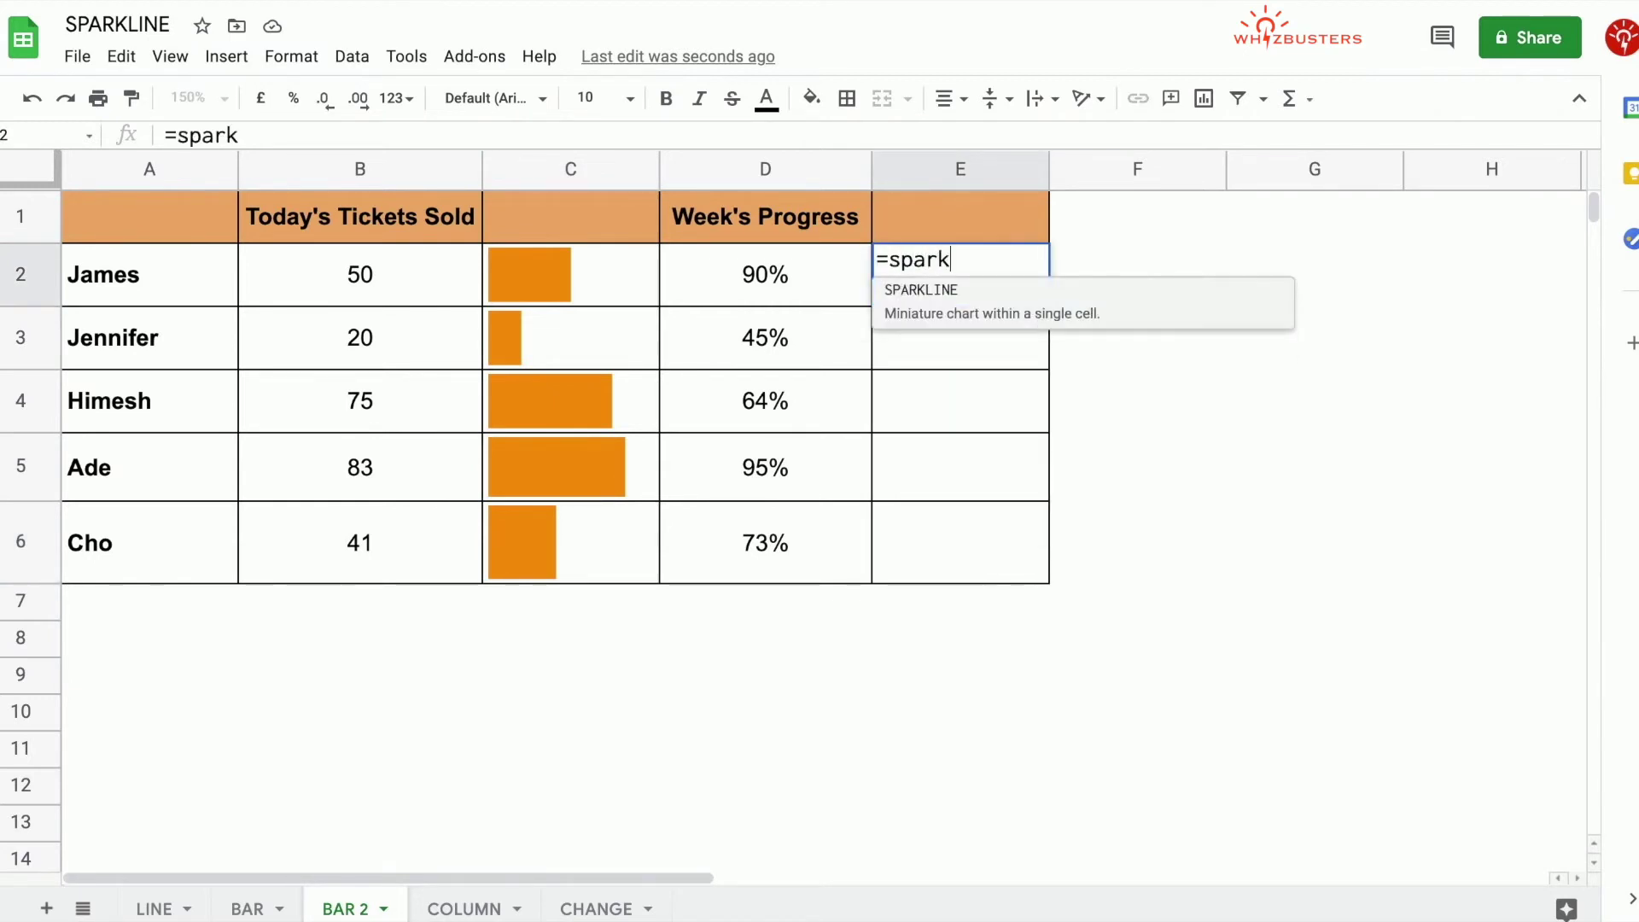
pyautogui.write('line(')
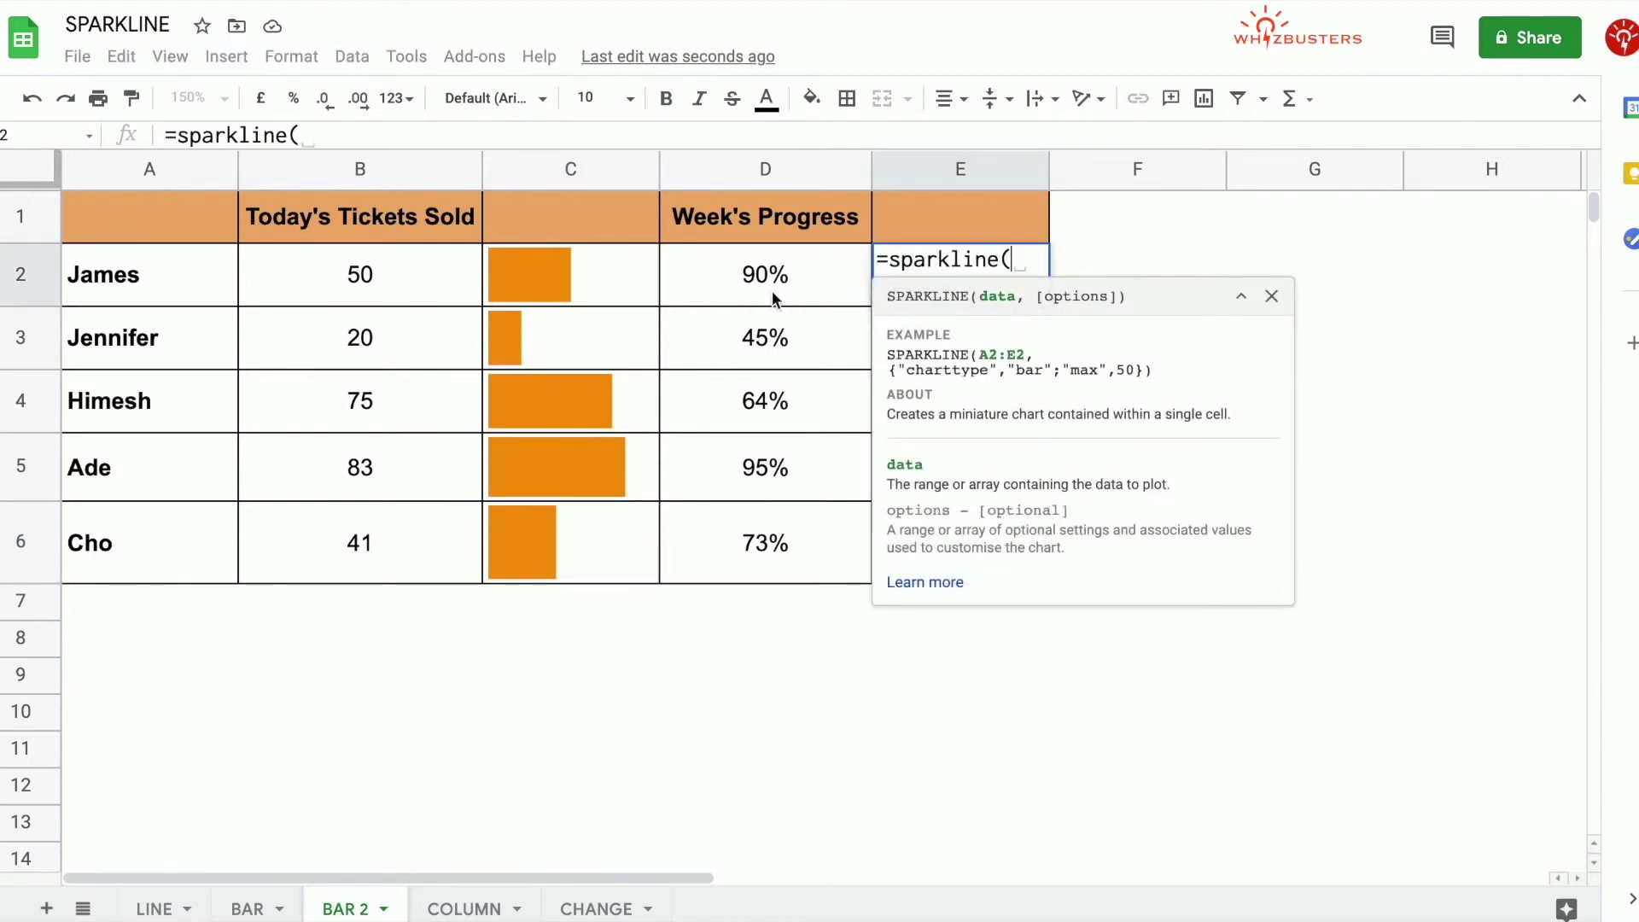
pyautogui.click(775, 299)
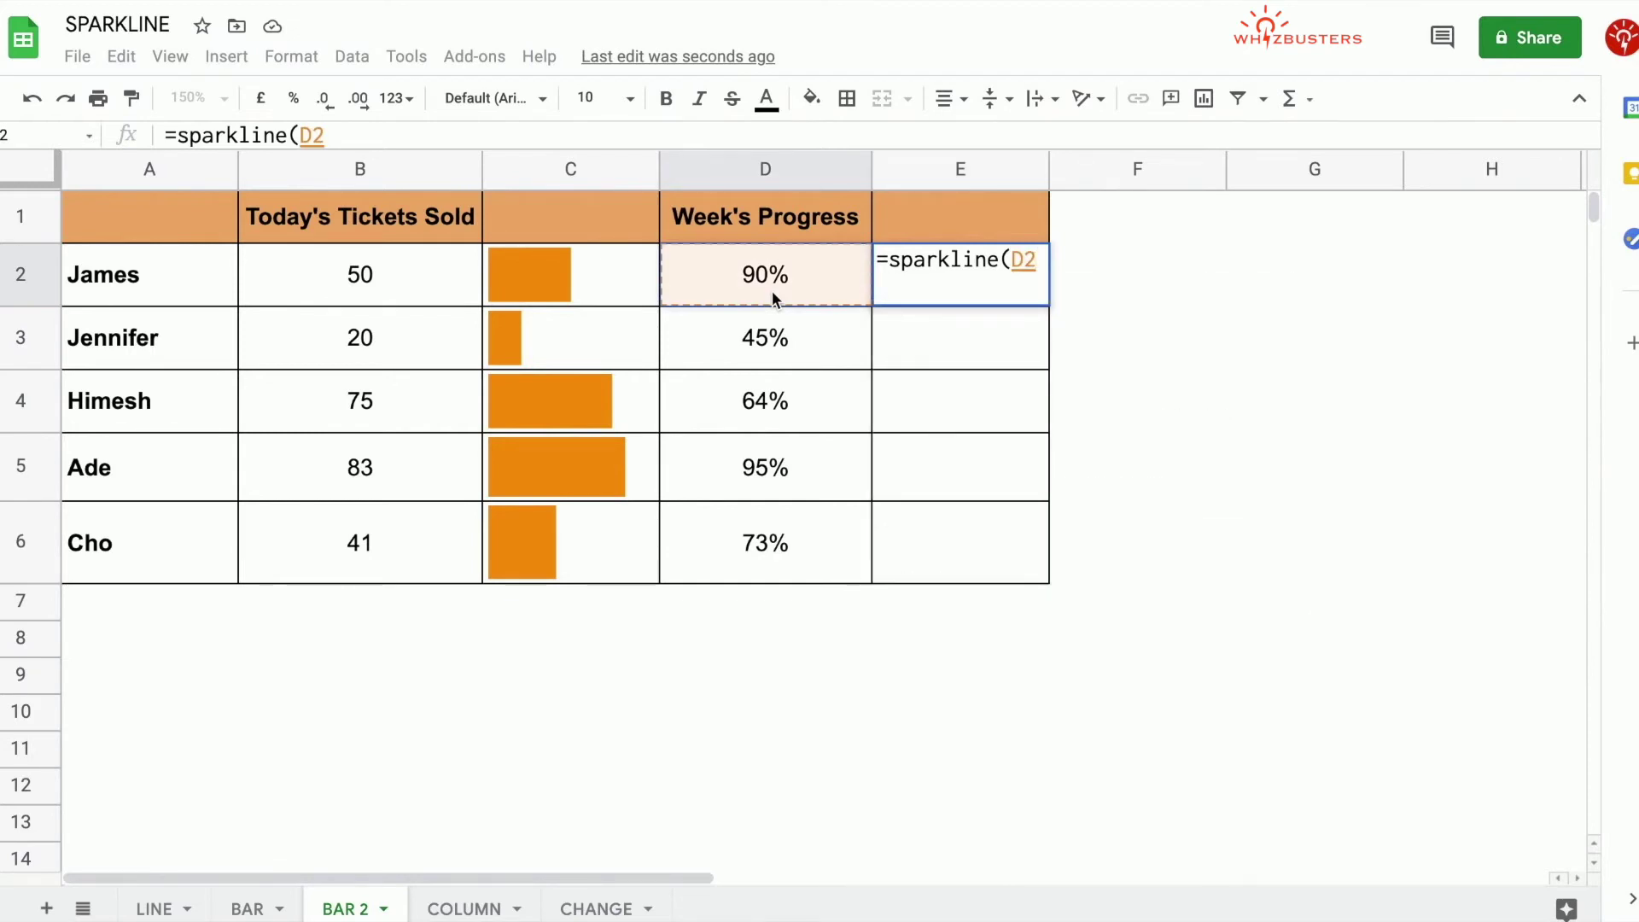
pyautogui.write(',{')
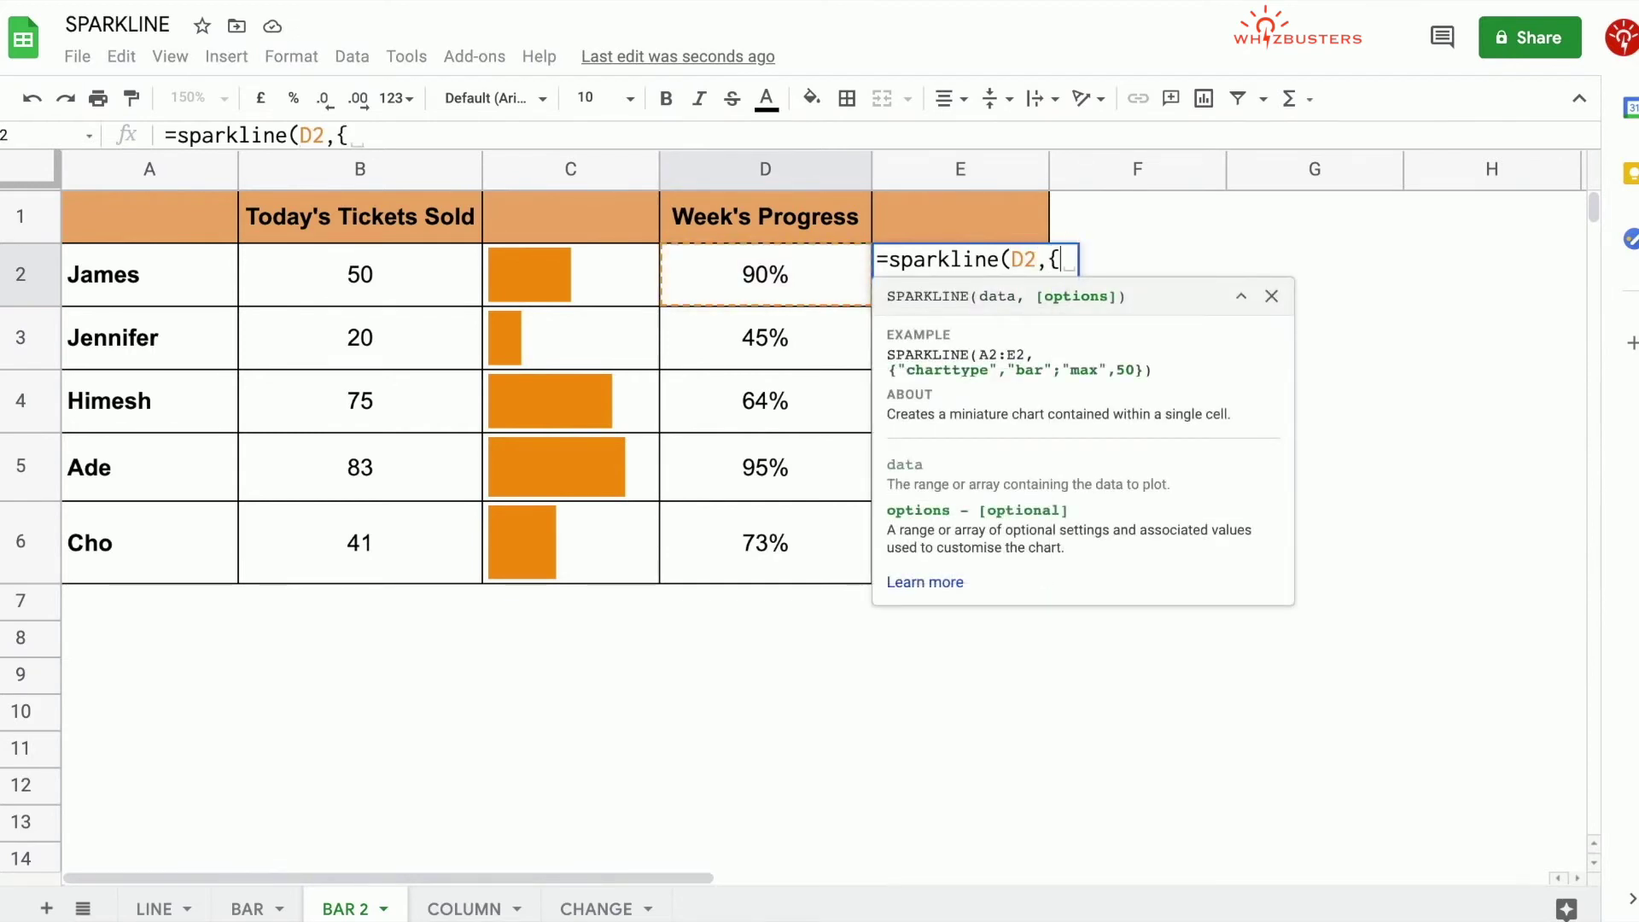
pyautogui.write('"charttype"')
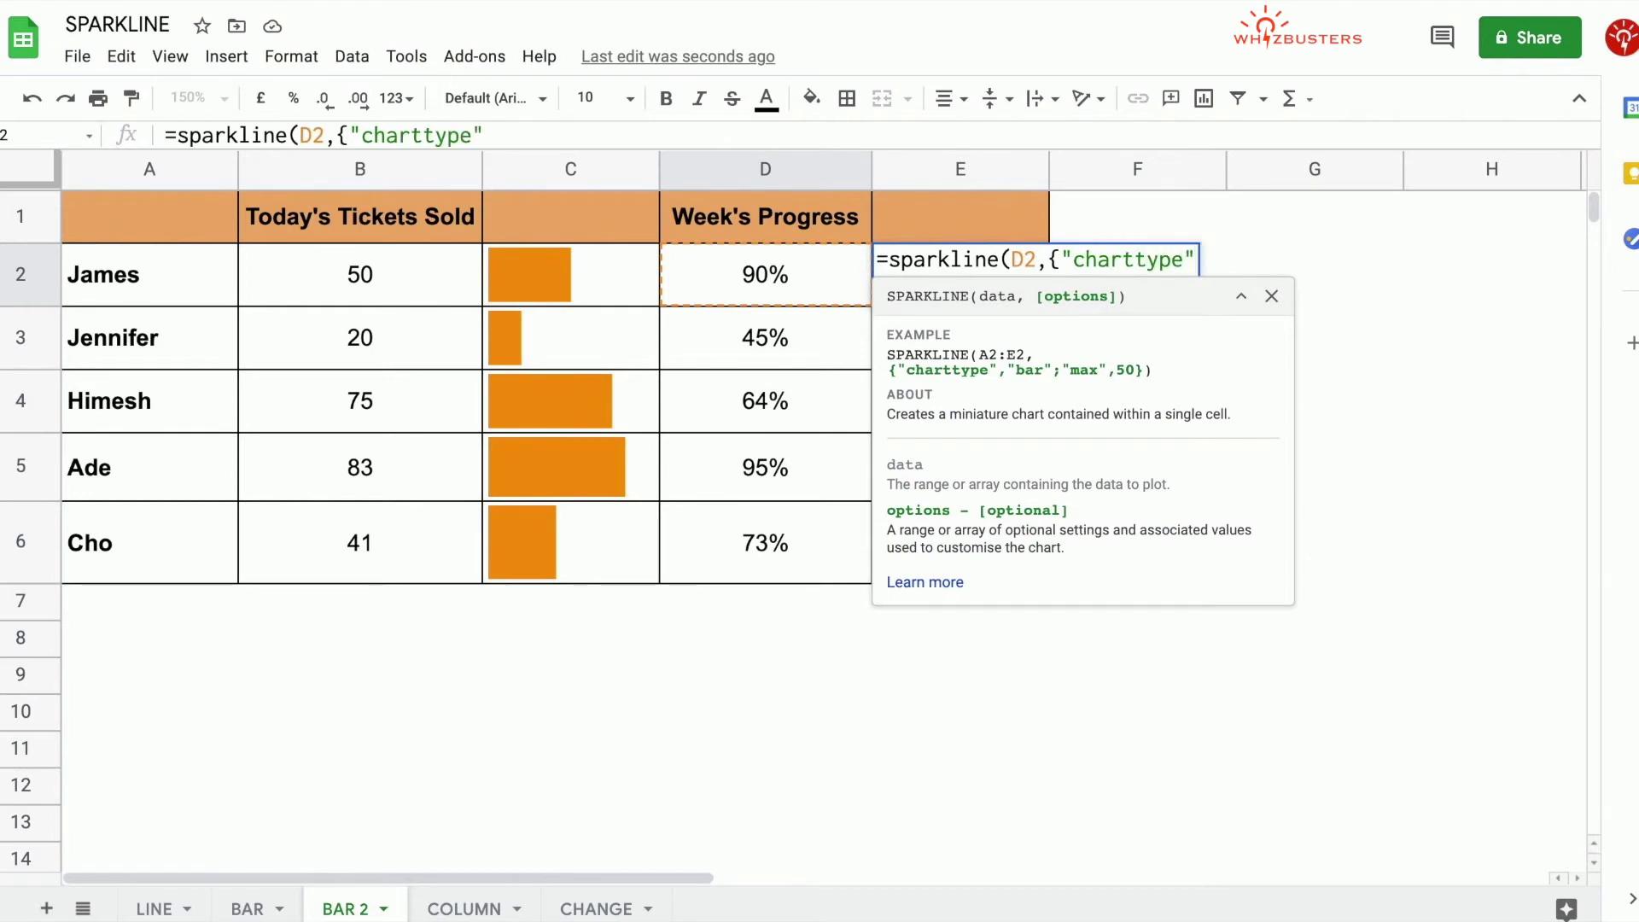
pyautogui.write(',"bar"')
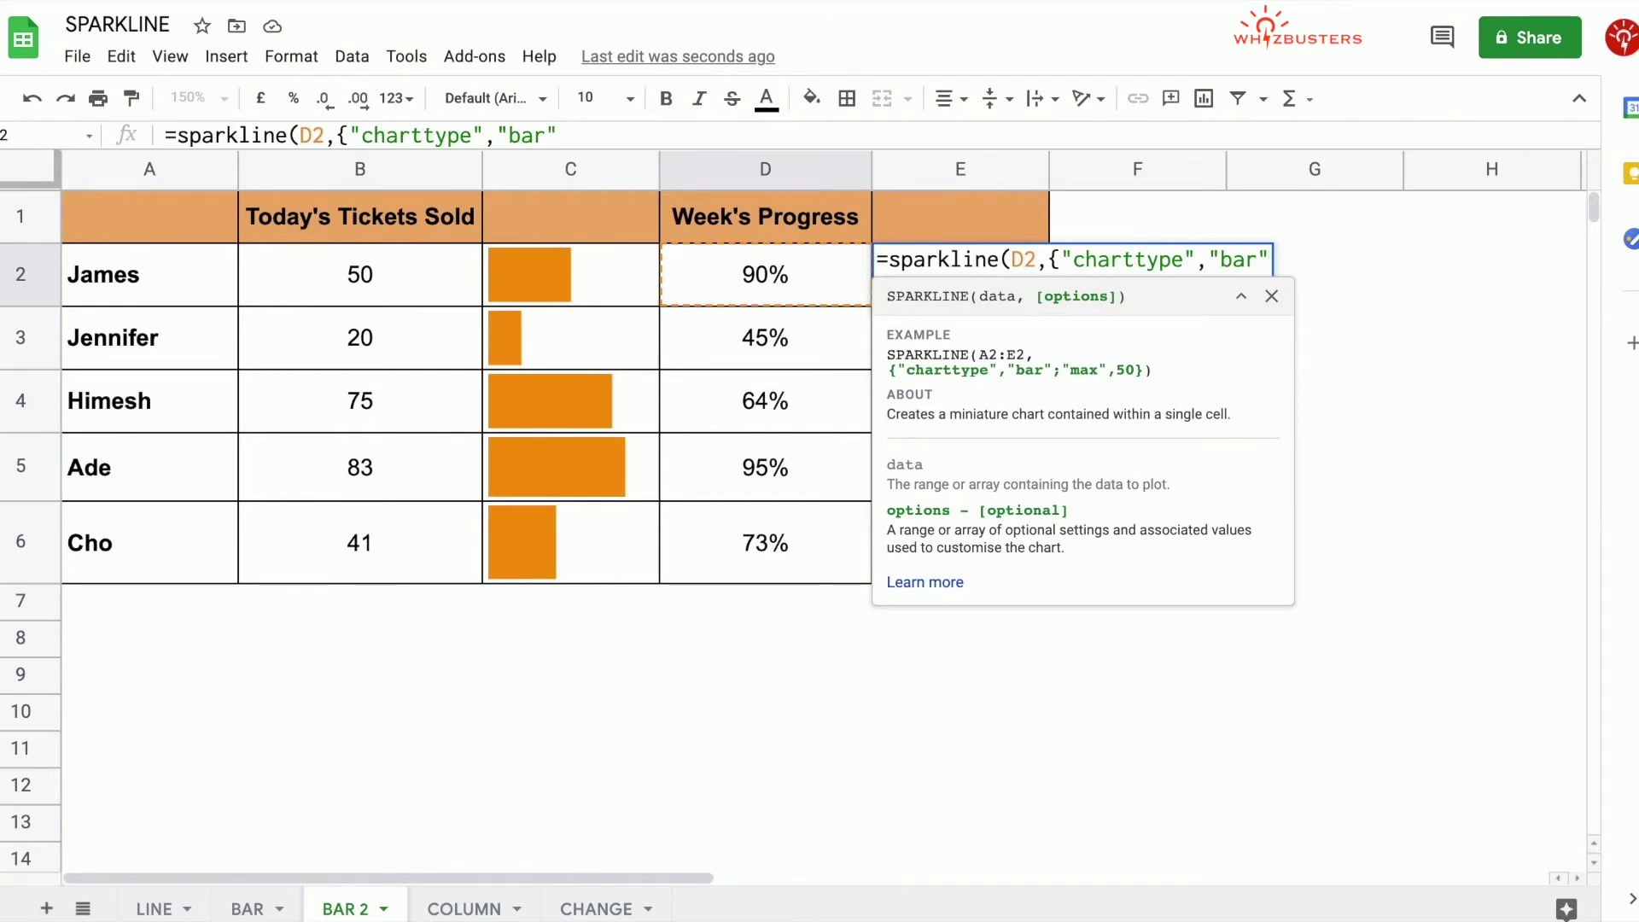
pyautogui.write(';"max"')
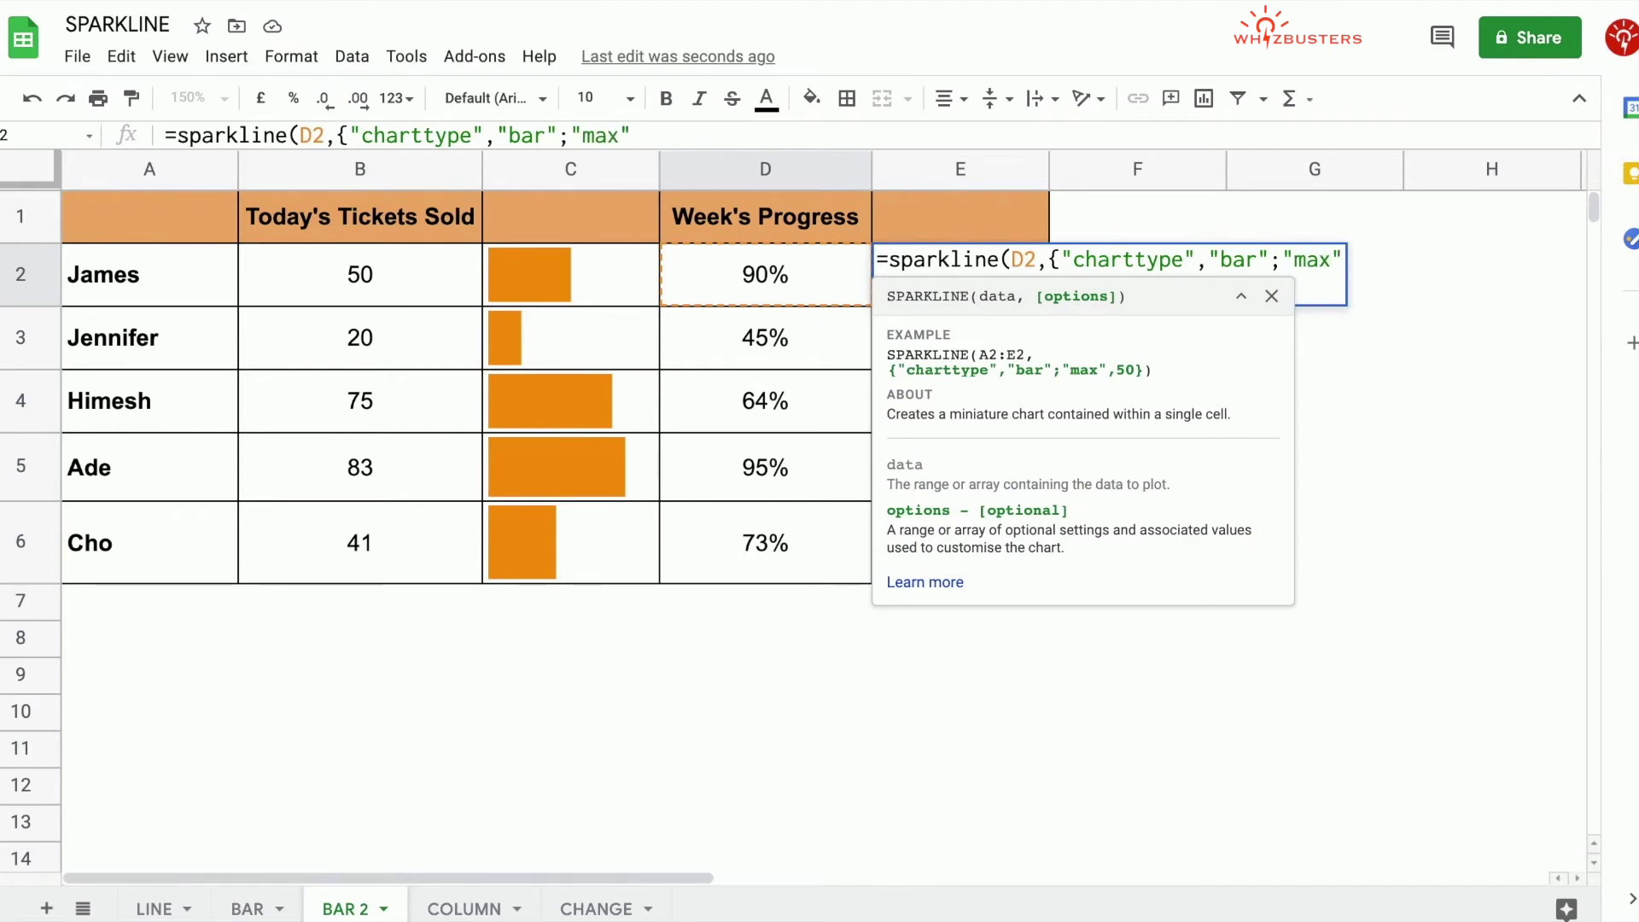
pyautogui.write(',100')
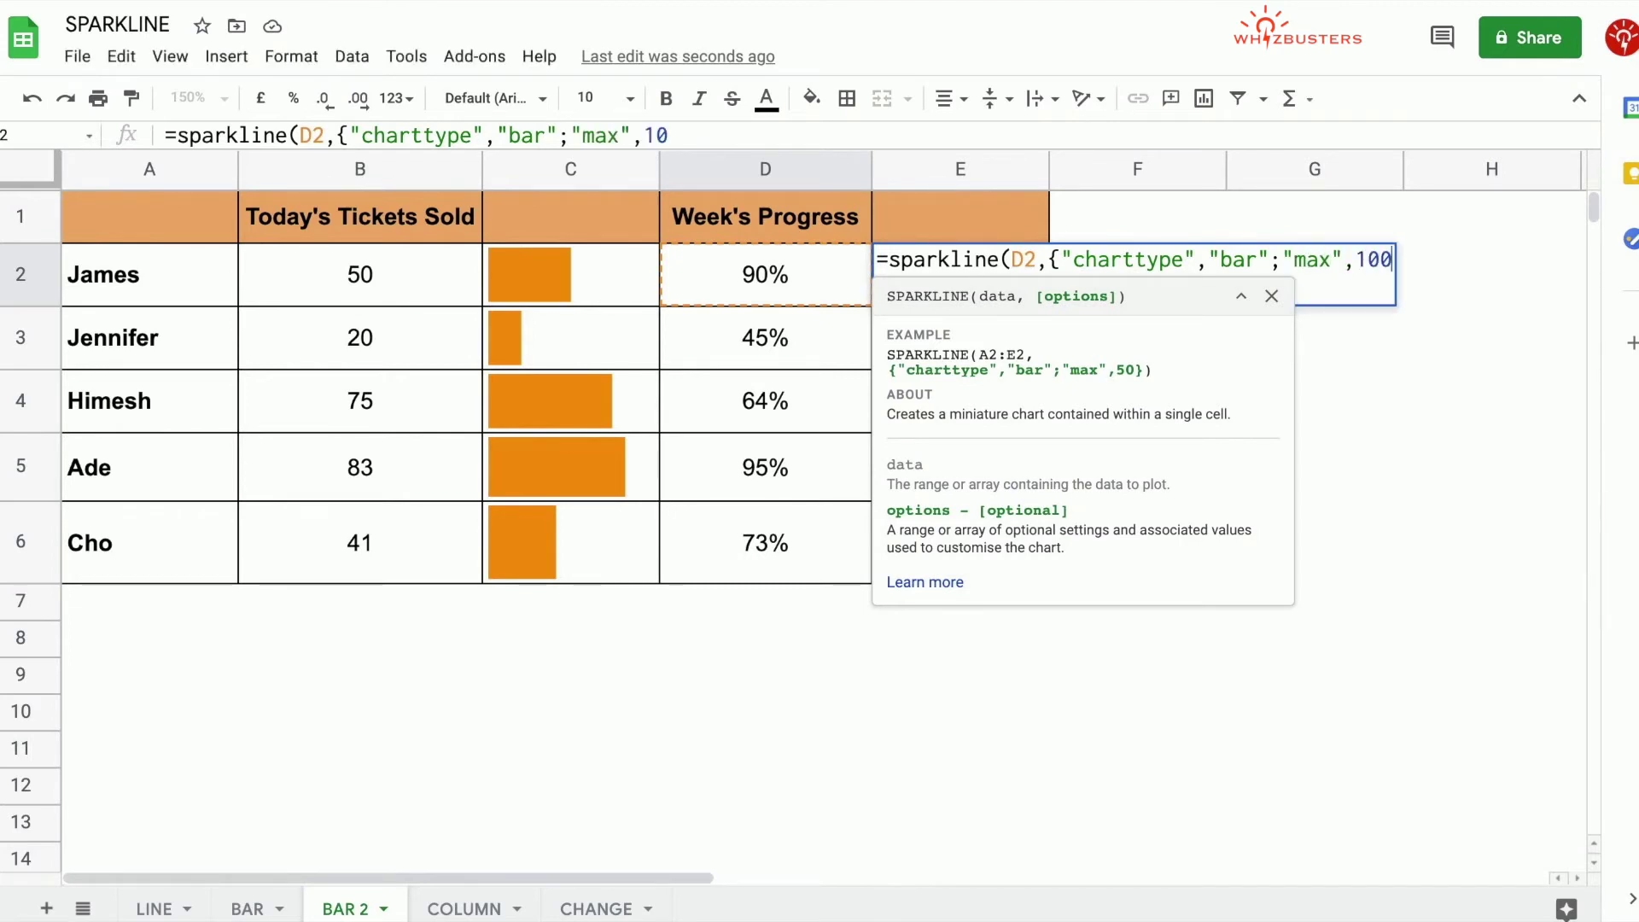
pyautogui.write('%}')
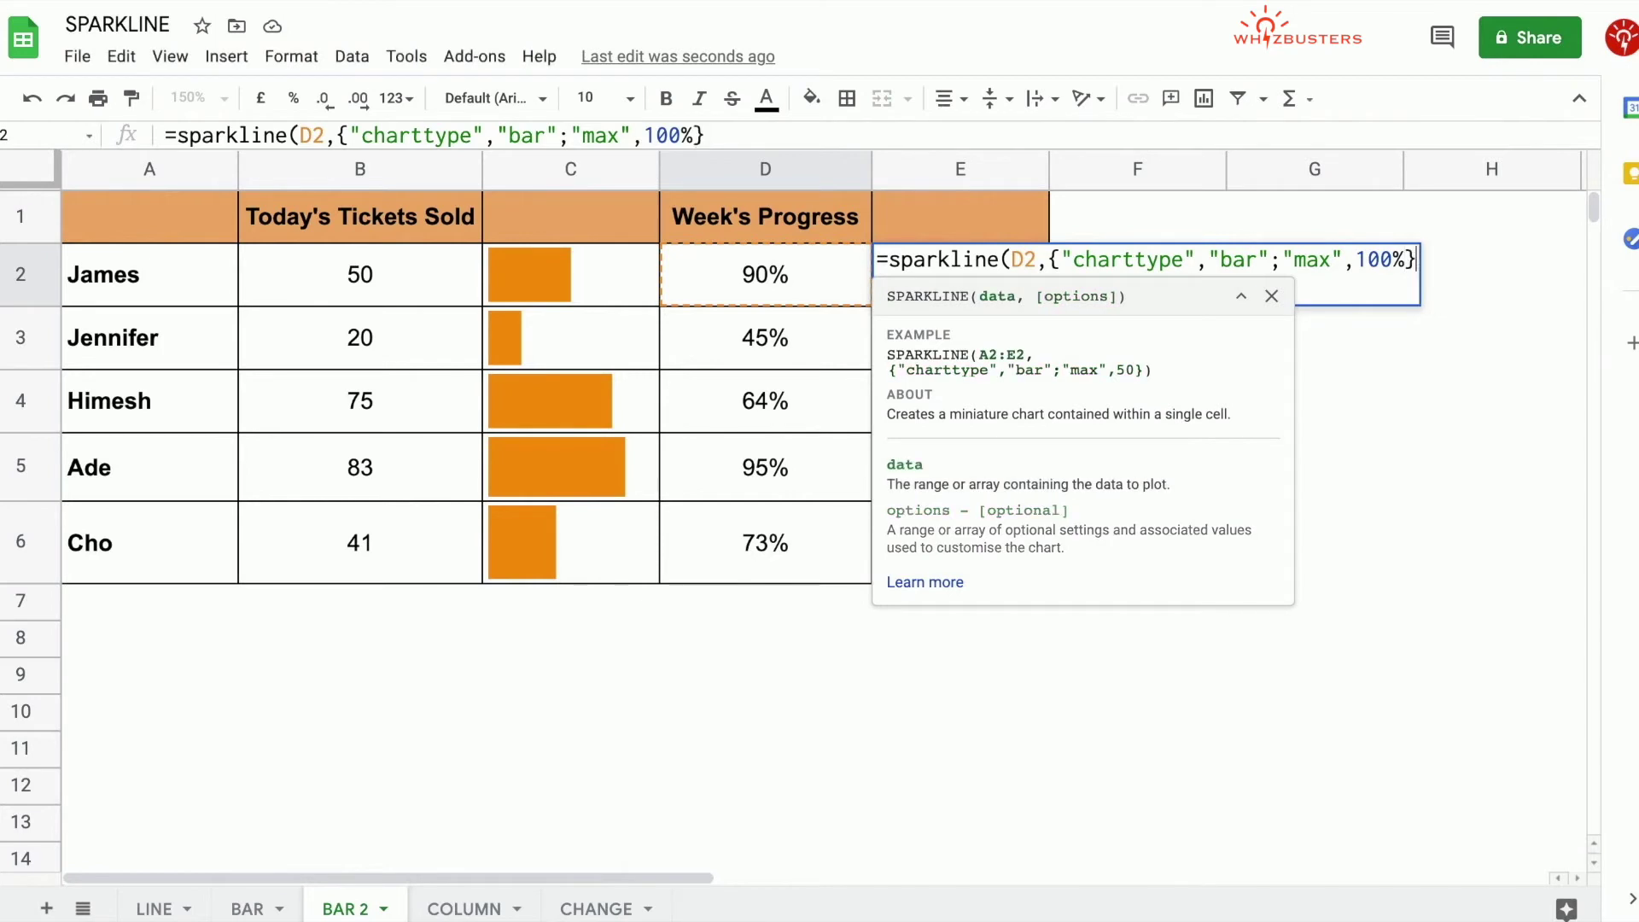
pyautogui.write(')')
pyautogui.press('Return')
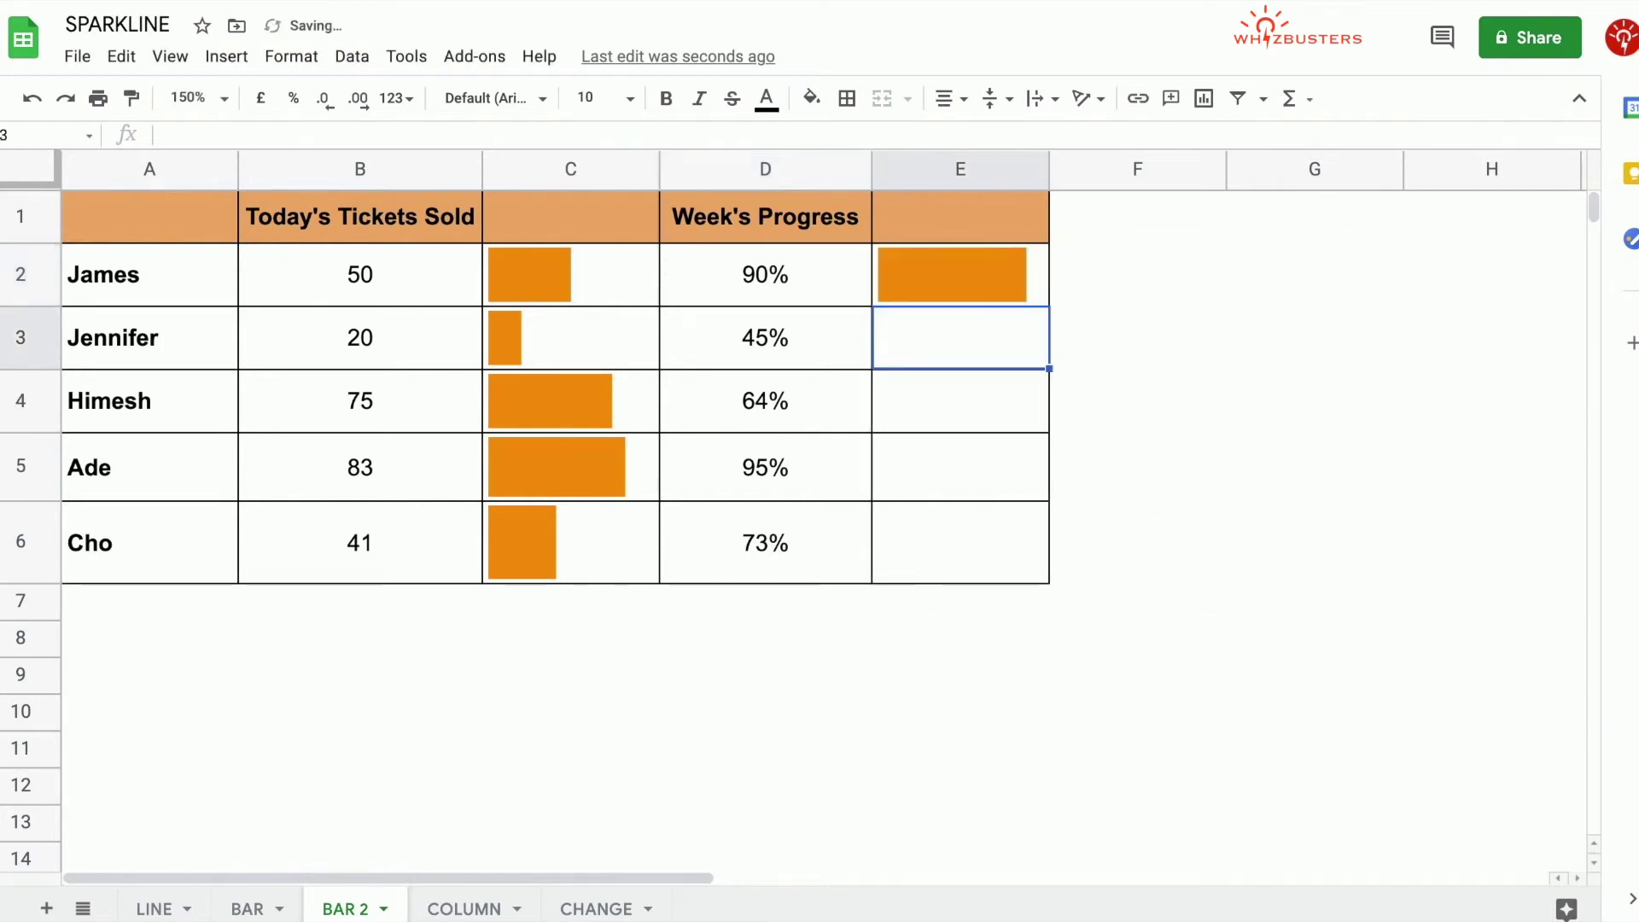
# Fill the bar sparkline formula from E2 down through E6 for the remaining Week's Progress rows.
pyautogui.click(975, 295)
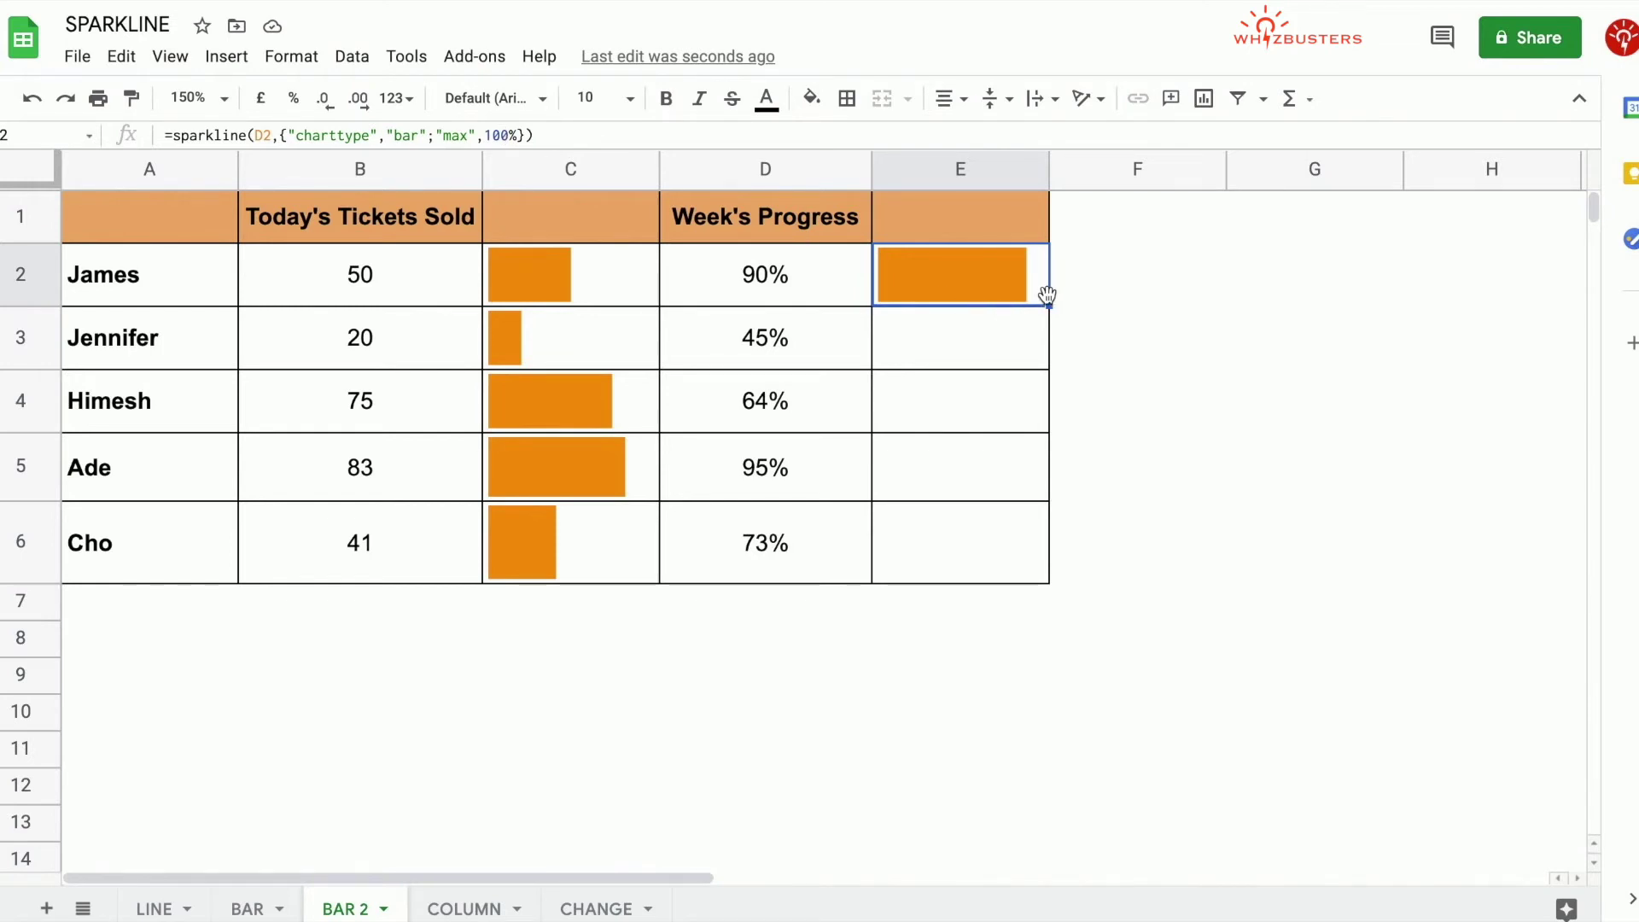
pyautogui.moveTo(1048, 305); pyautogui.dragTo(1058, 584)
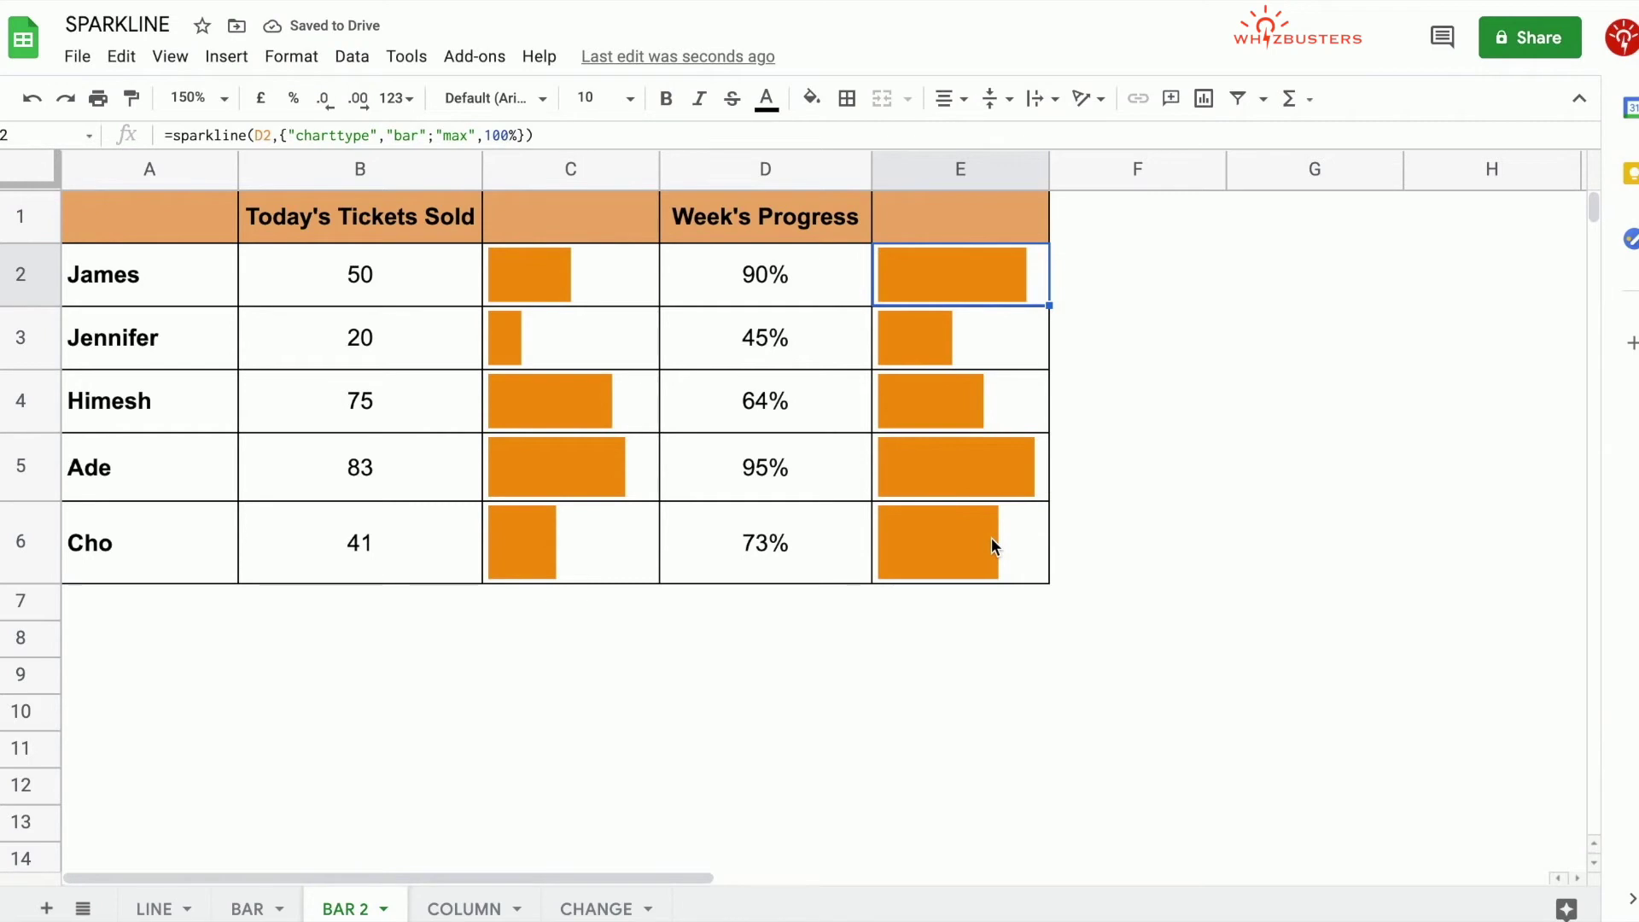
# On the BAR sheet, add the options "color1" "red" and "color2" "green" to the Sales bar sparkline formula in G3.
pyautogui.click(267, 917)
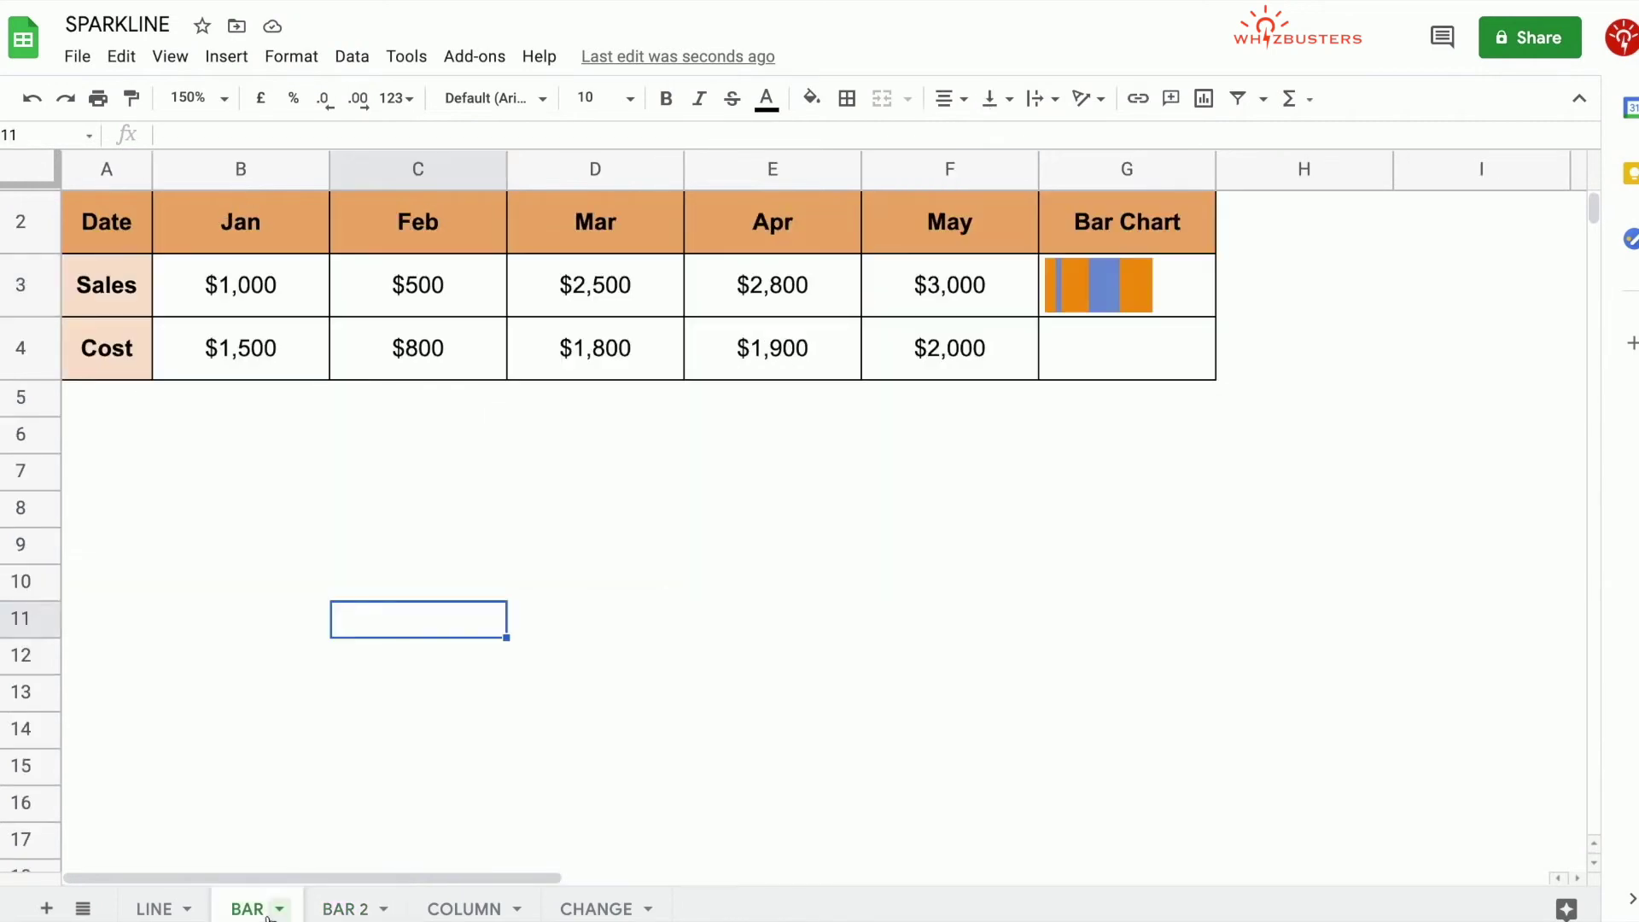
pyautogui.click(302, 756)
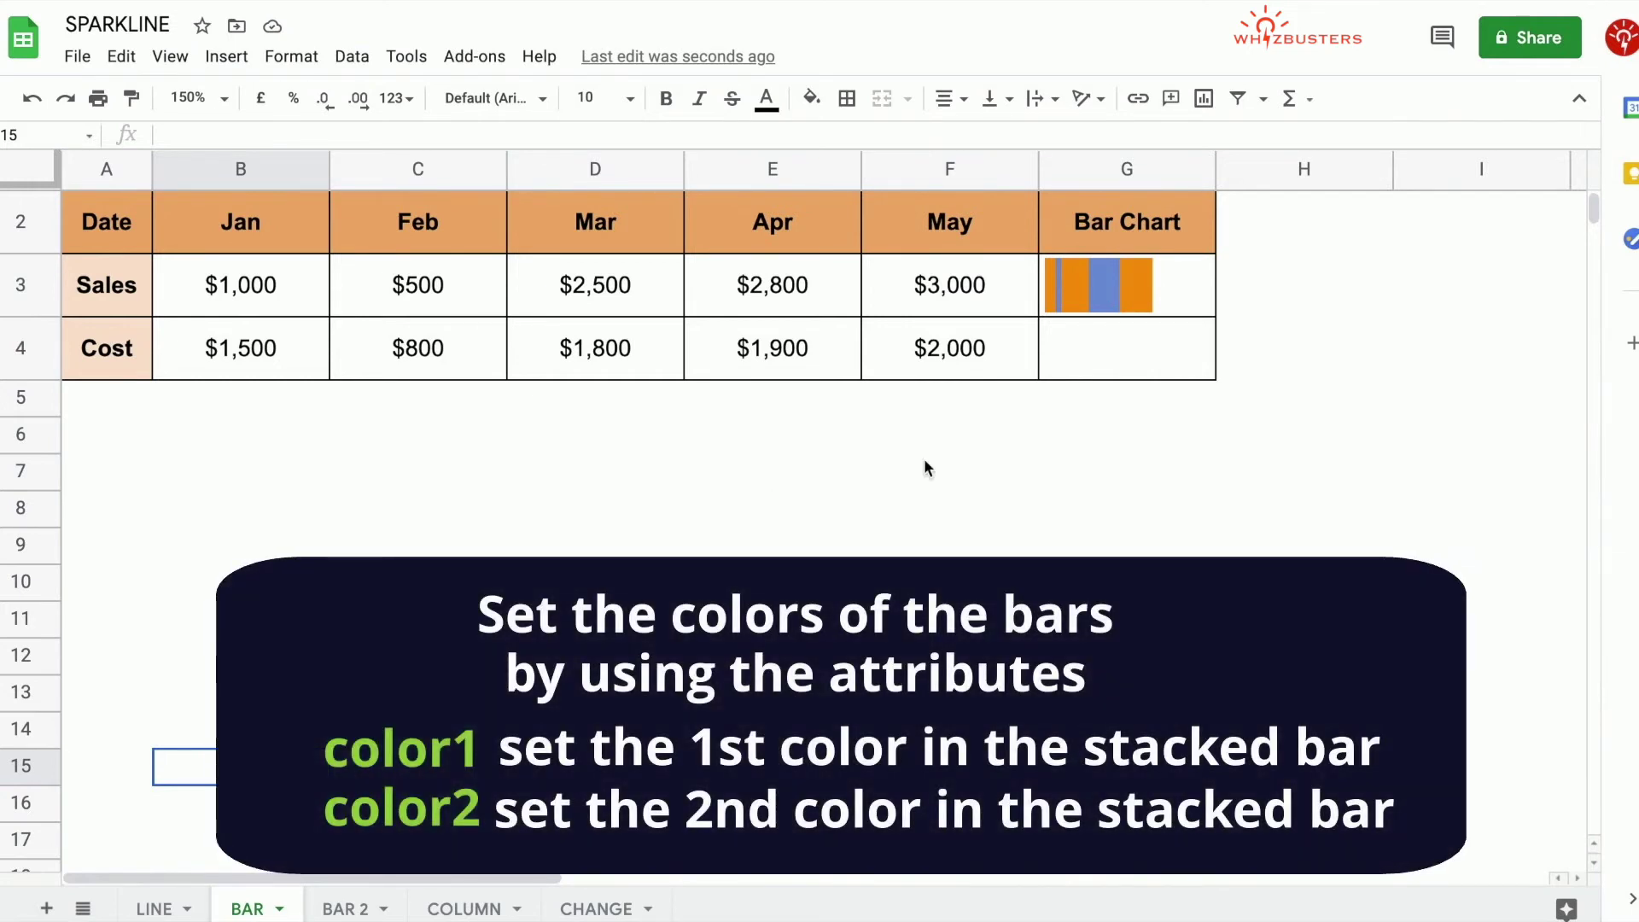
pyautogui.click(1099, 300)
pyautogui.click(551, 137)
pyautogui.write(';"color1",')
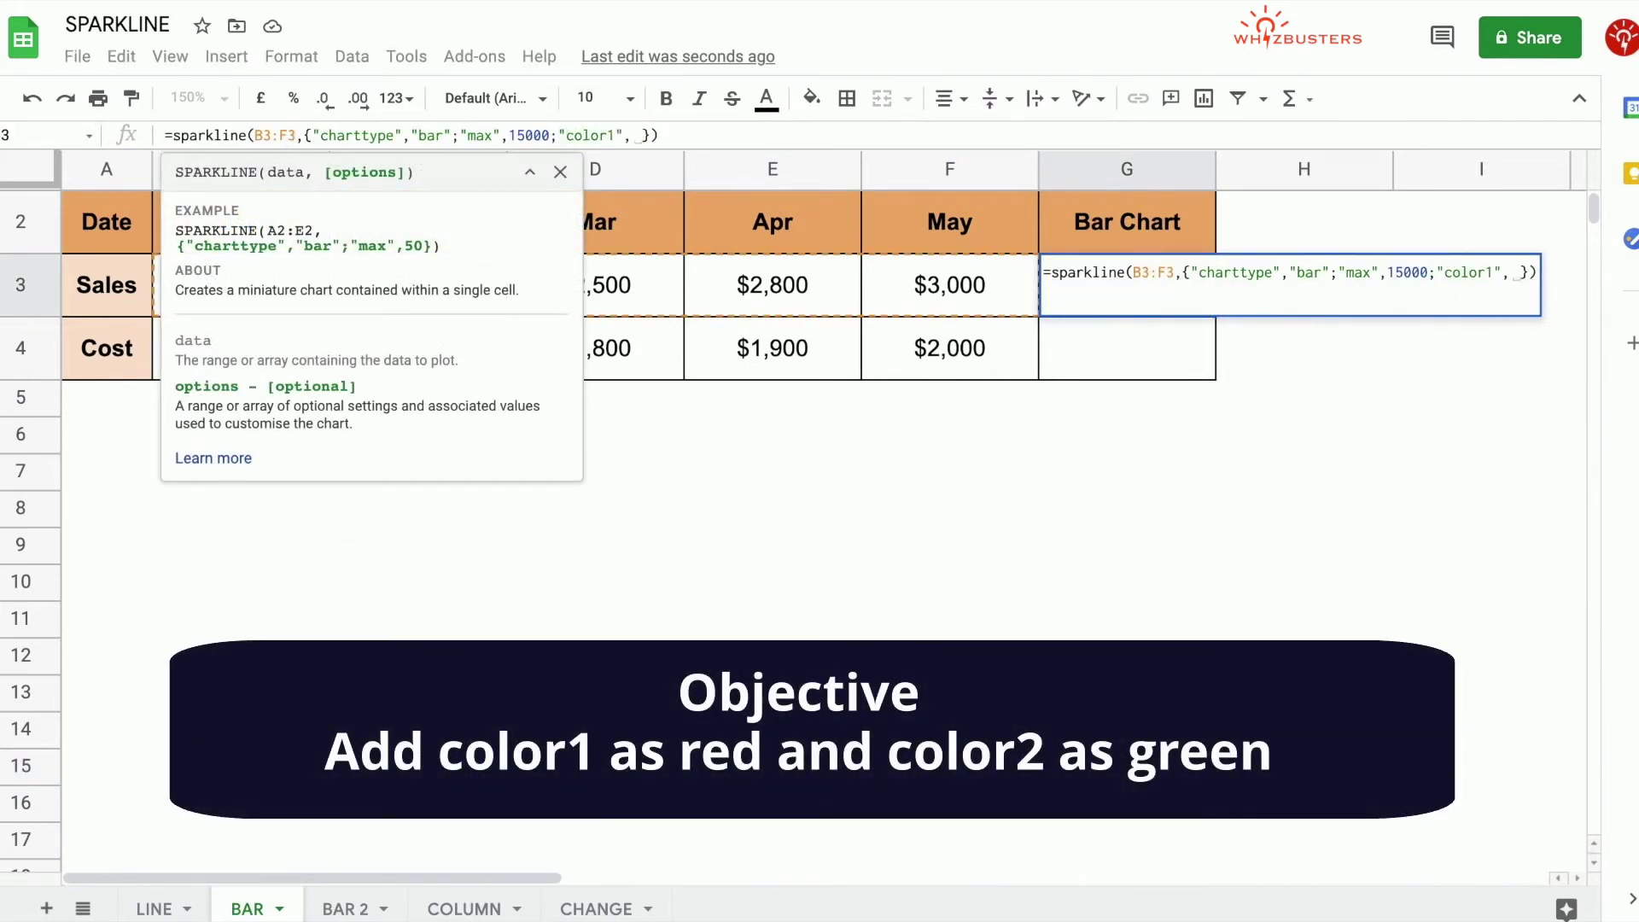
pyautogui.write('"red"')
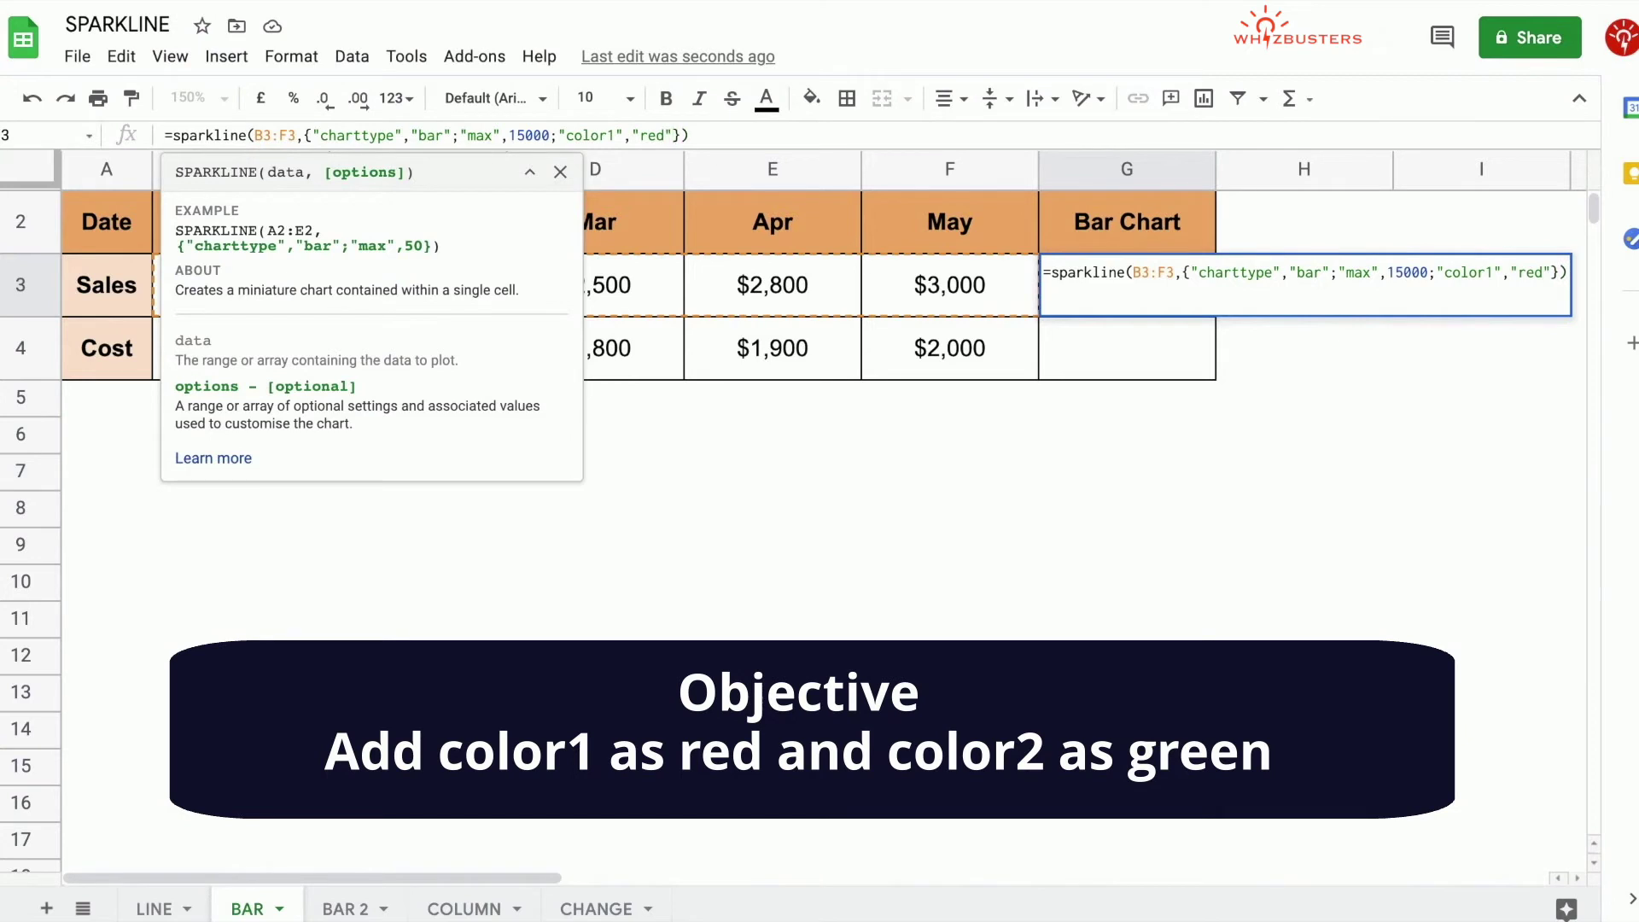
pyautogui.write(';"')
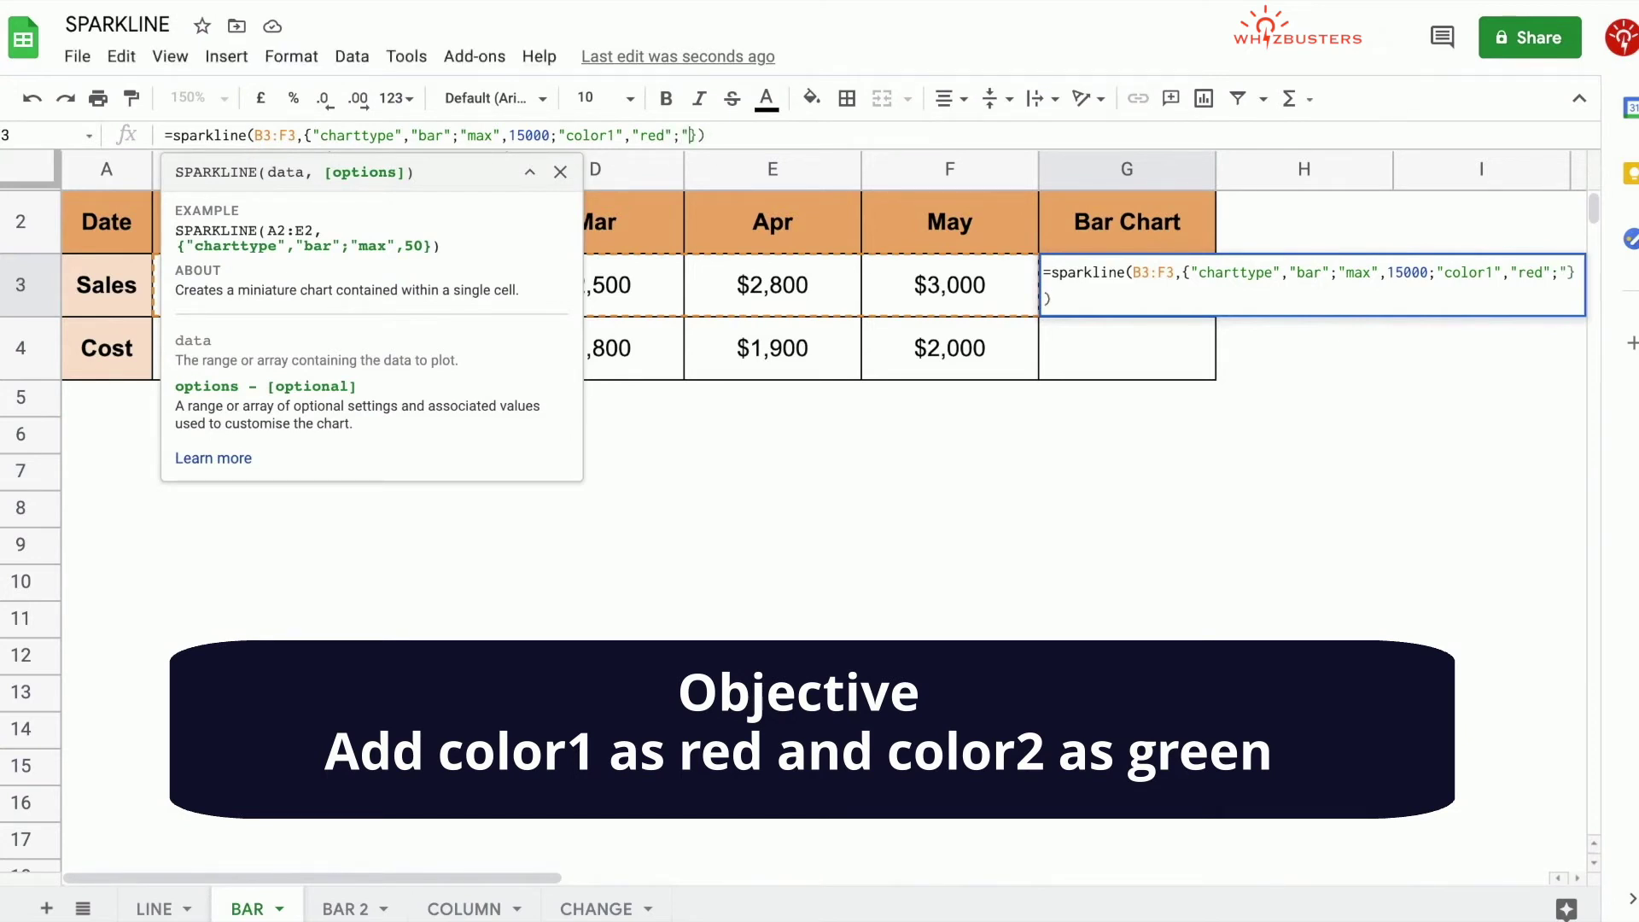
pyautogui.write('color2","green')
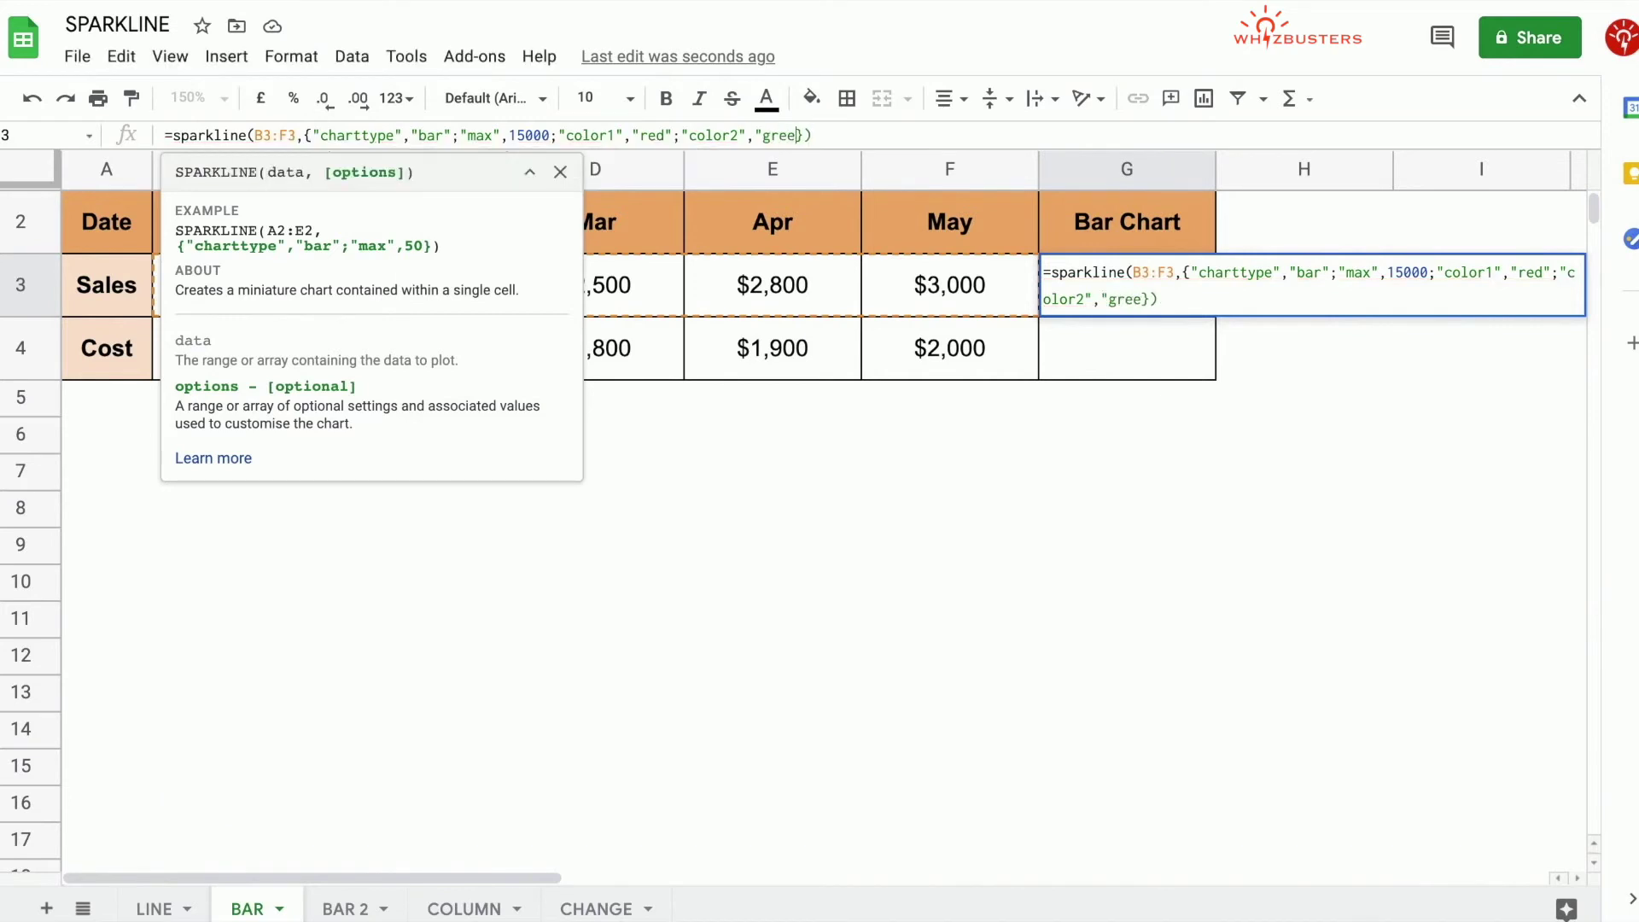
pyautogui.write('"})')
pyautogui.press('Return')
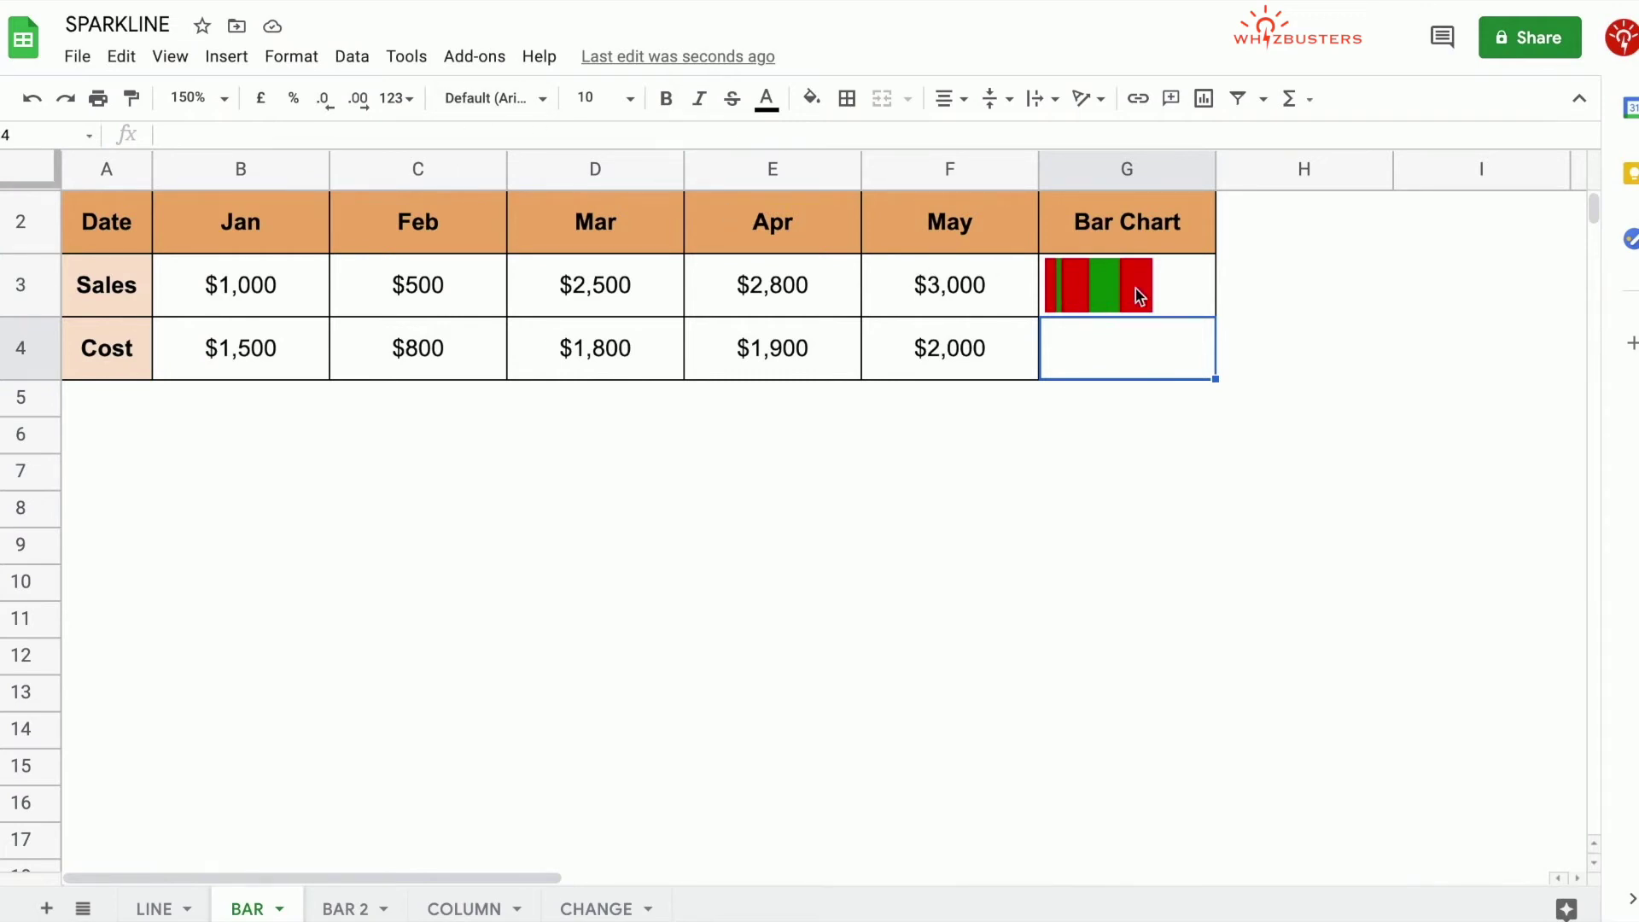
# Remove the "color1" "red" option from the sparkline formula in G3, keeping "color2" "green".
pyautogui.click(1136, 288)
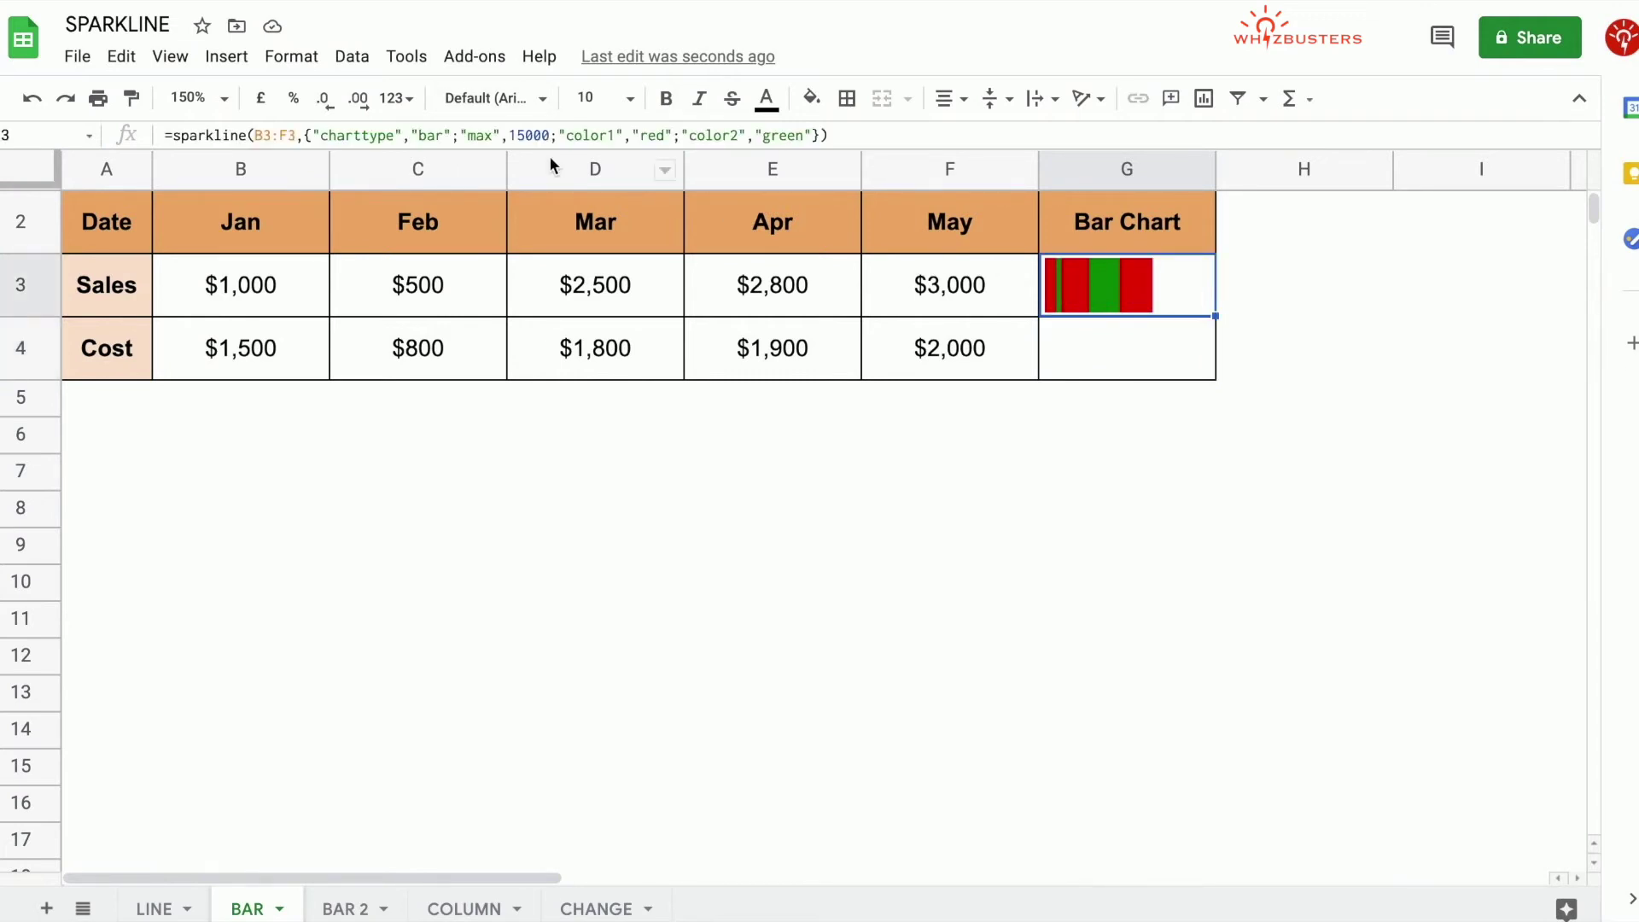
pyautogui.click(680, 136)
pyautogui.moveTo(560, 135); pyautogui.dragTo(683, 135)
pyautogui.press('BackSpace')
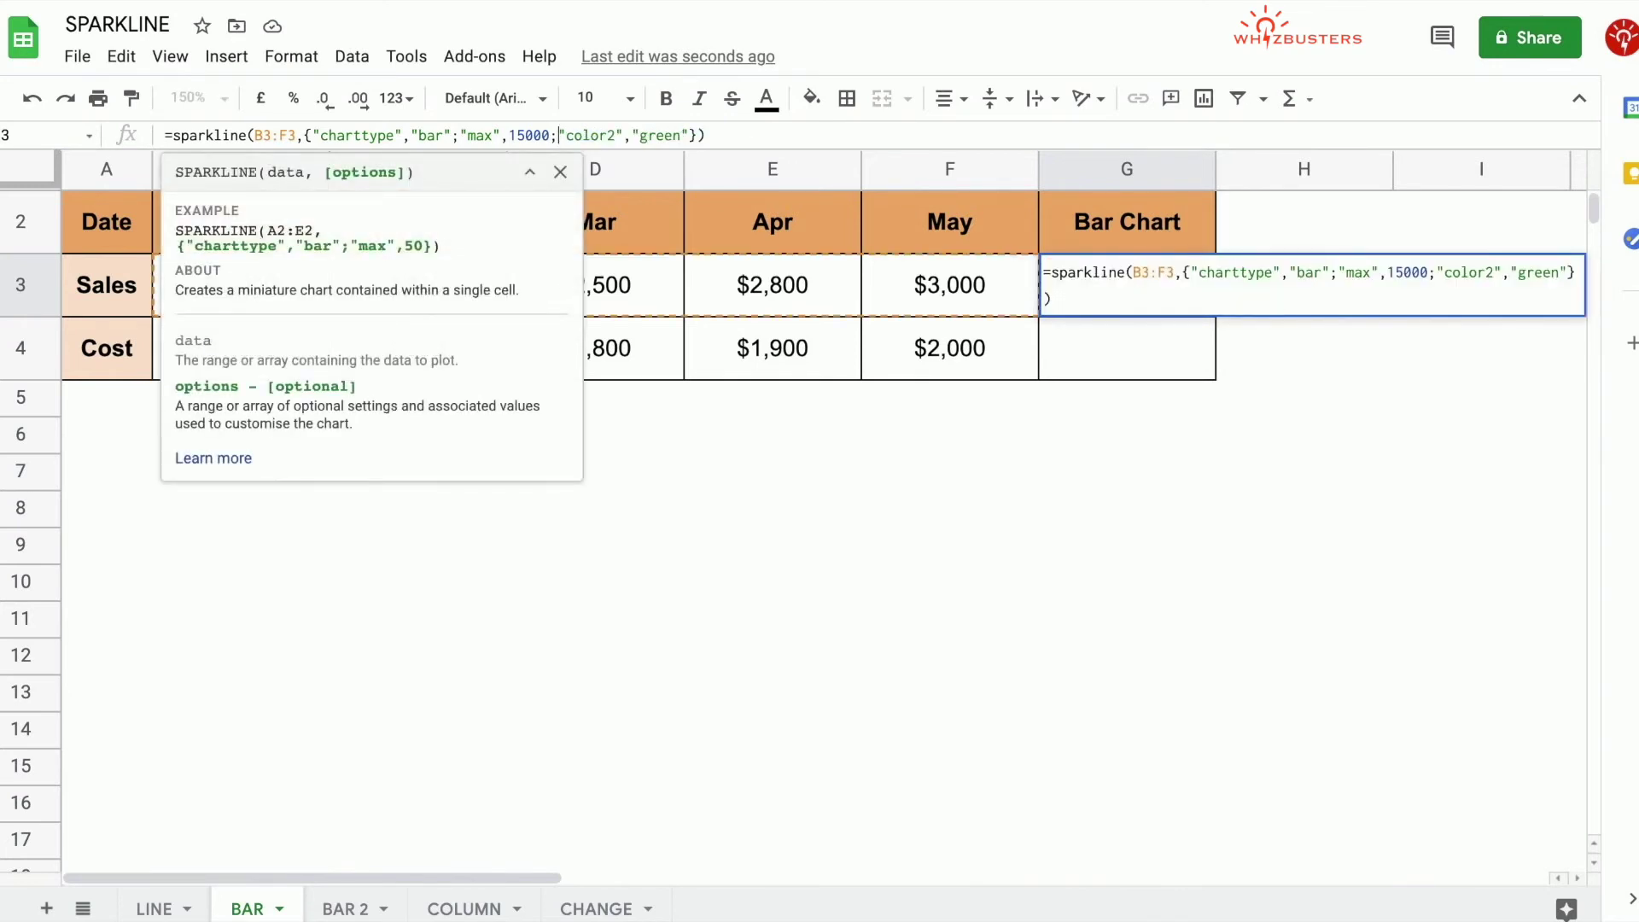
pyautogui.press('Return')
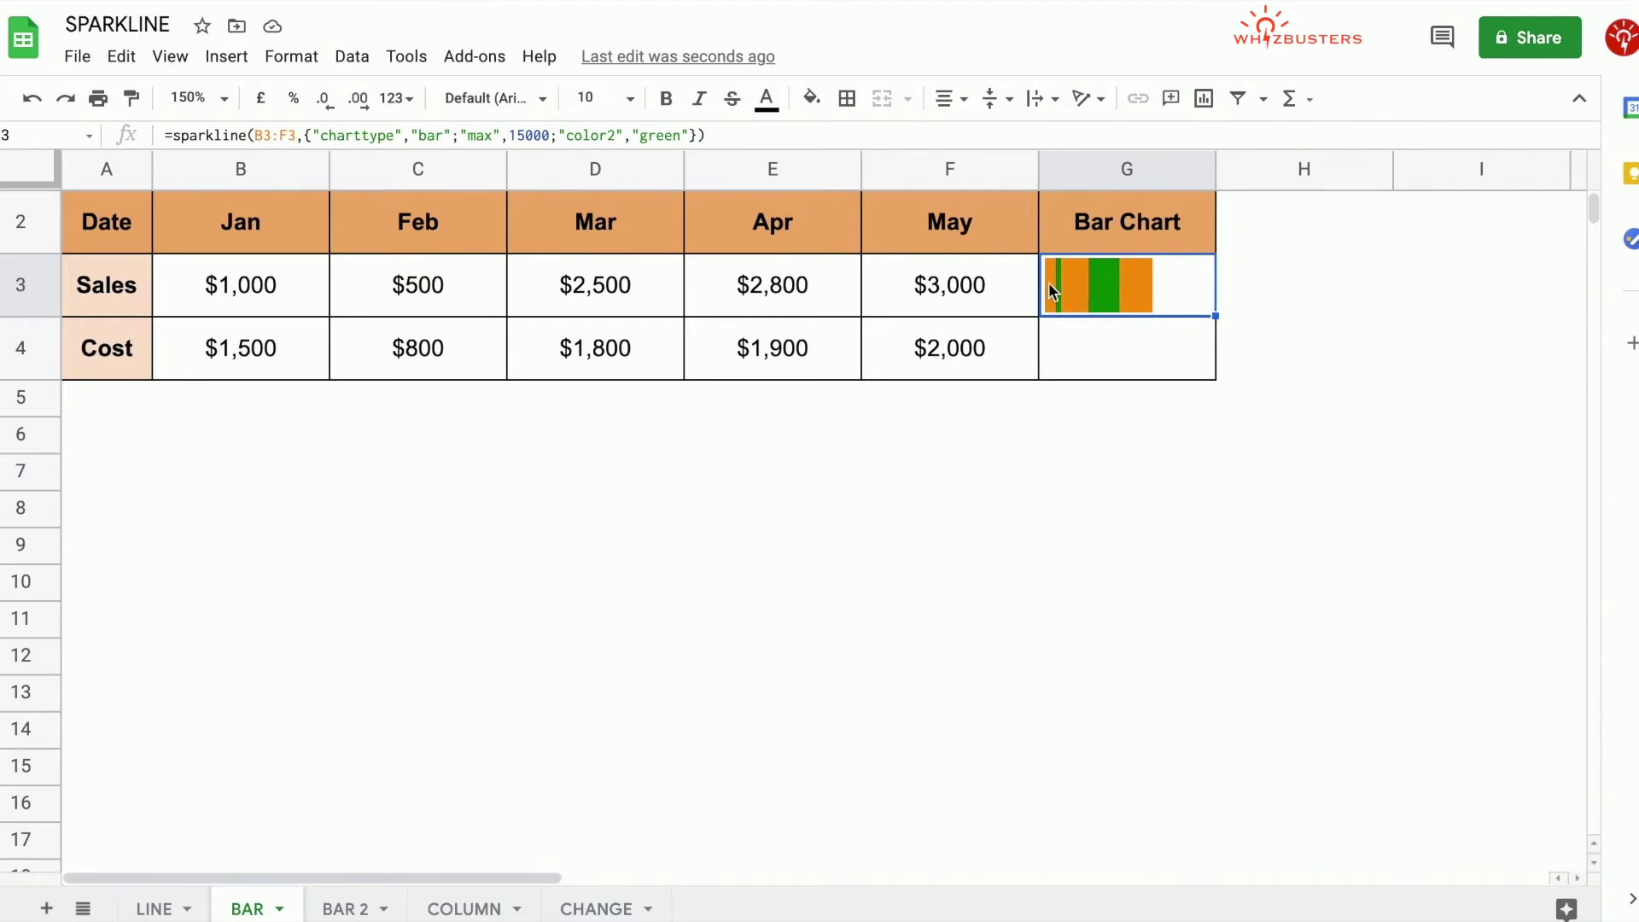
# On the BAR 2 sheet, add the option "color1" "blue" to the Week's Progress sparkline formula in E2.
pyautogui.click(344, 908)
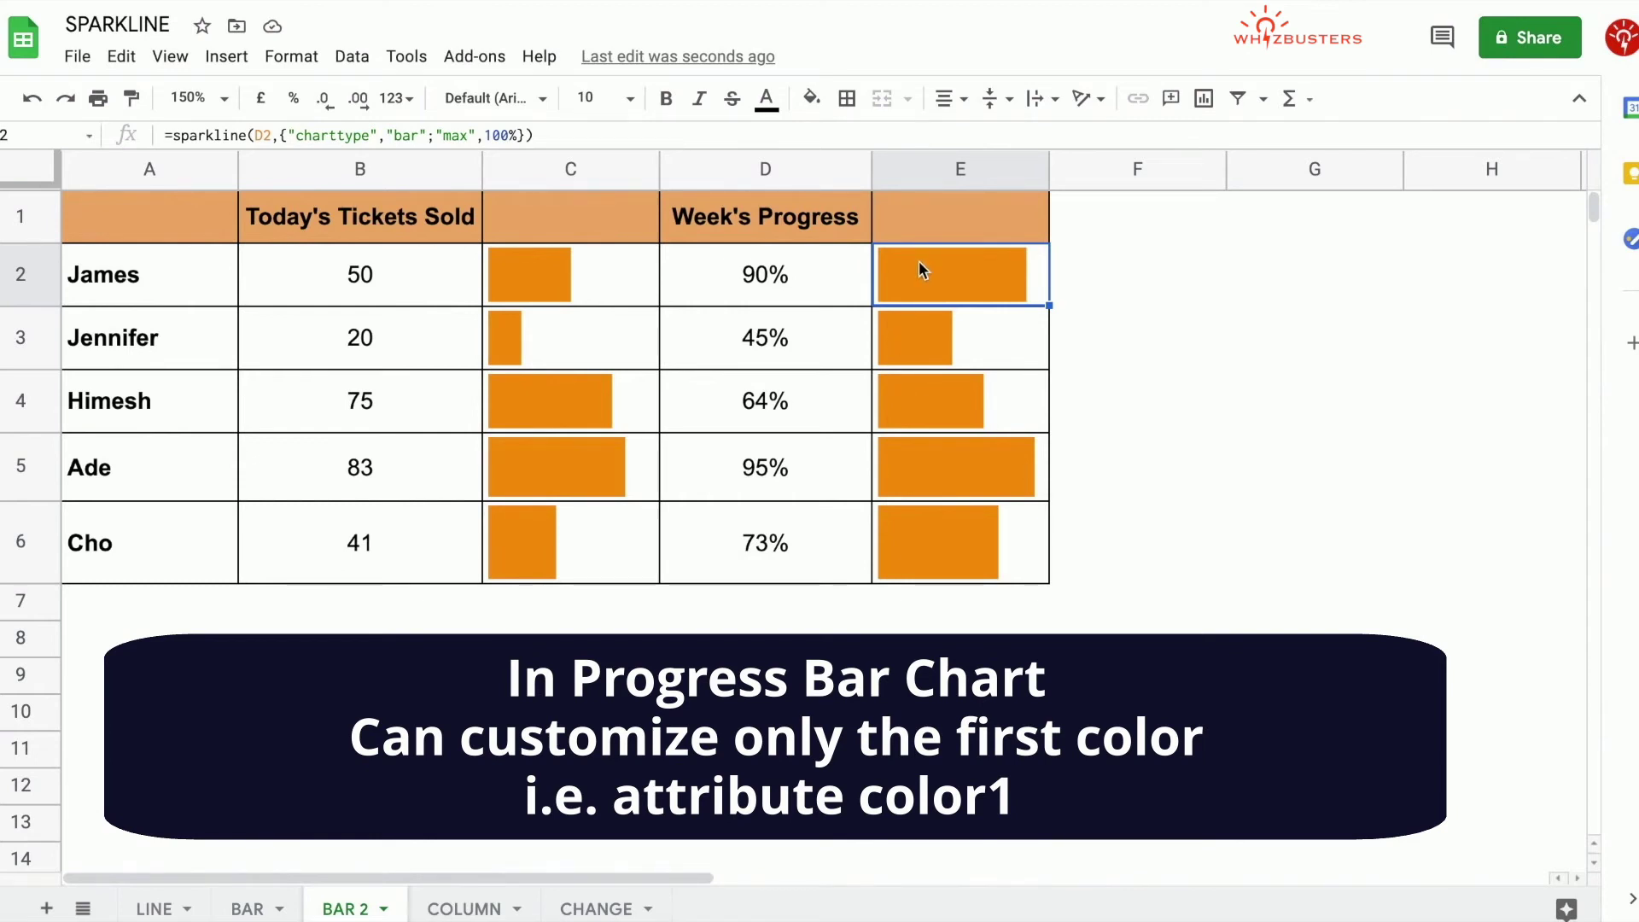
pyautogui.click(518, 137)
pyautogui.write(';')
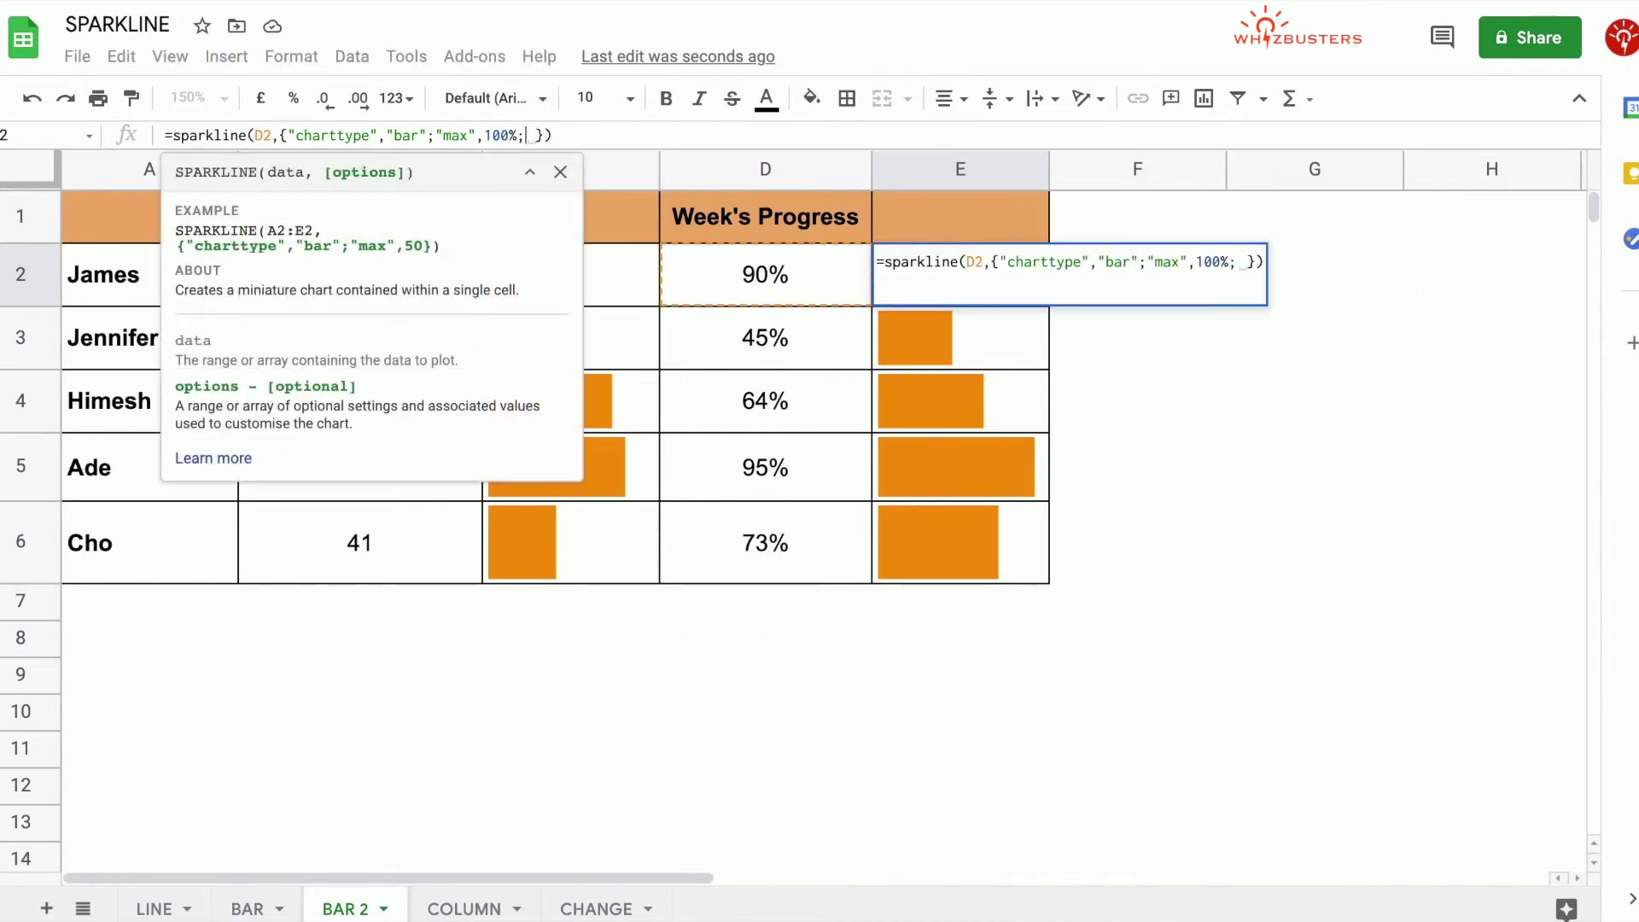
pyautogui.write('"color')
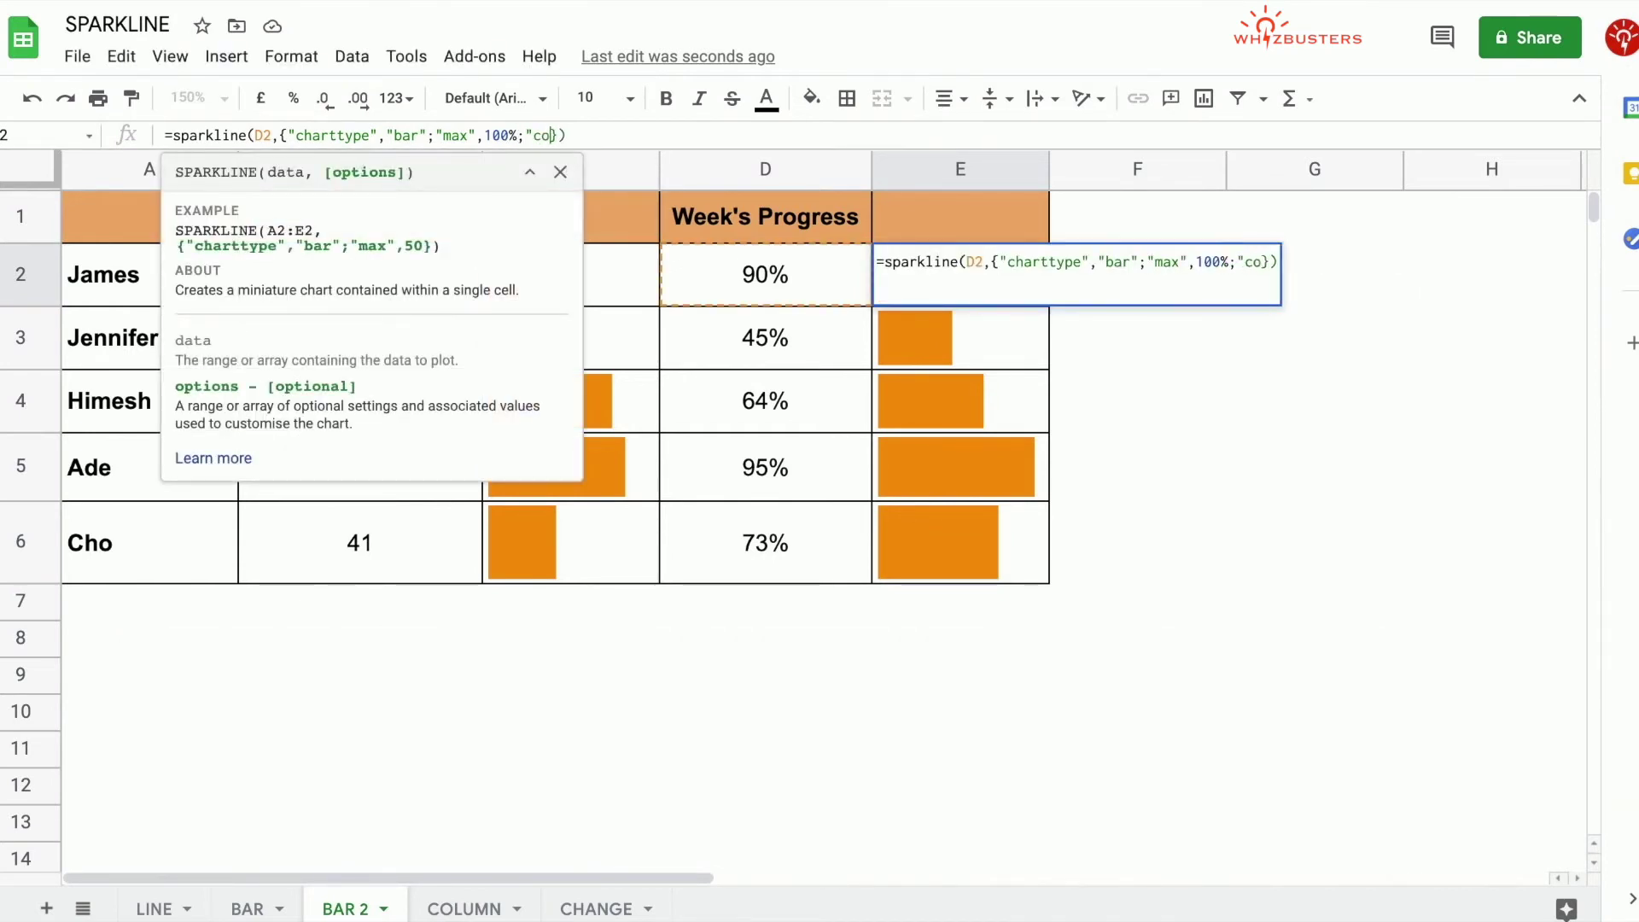
pyautogui.write('1","blue')
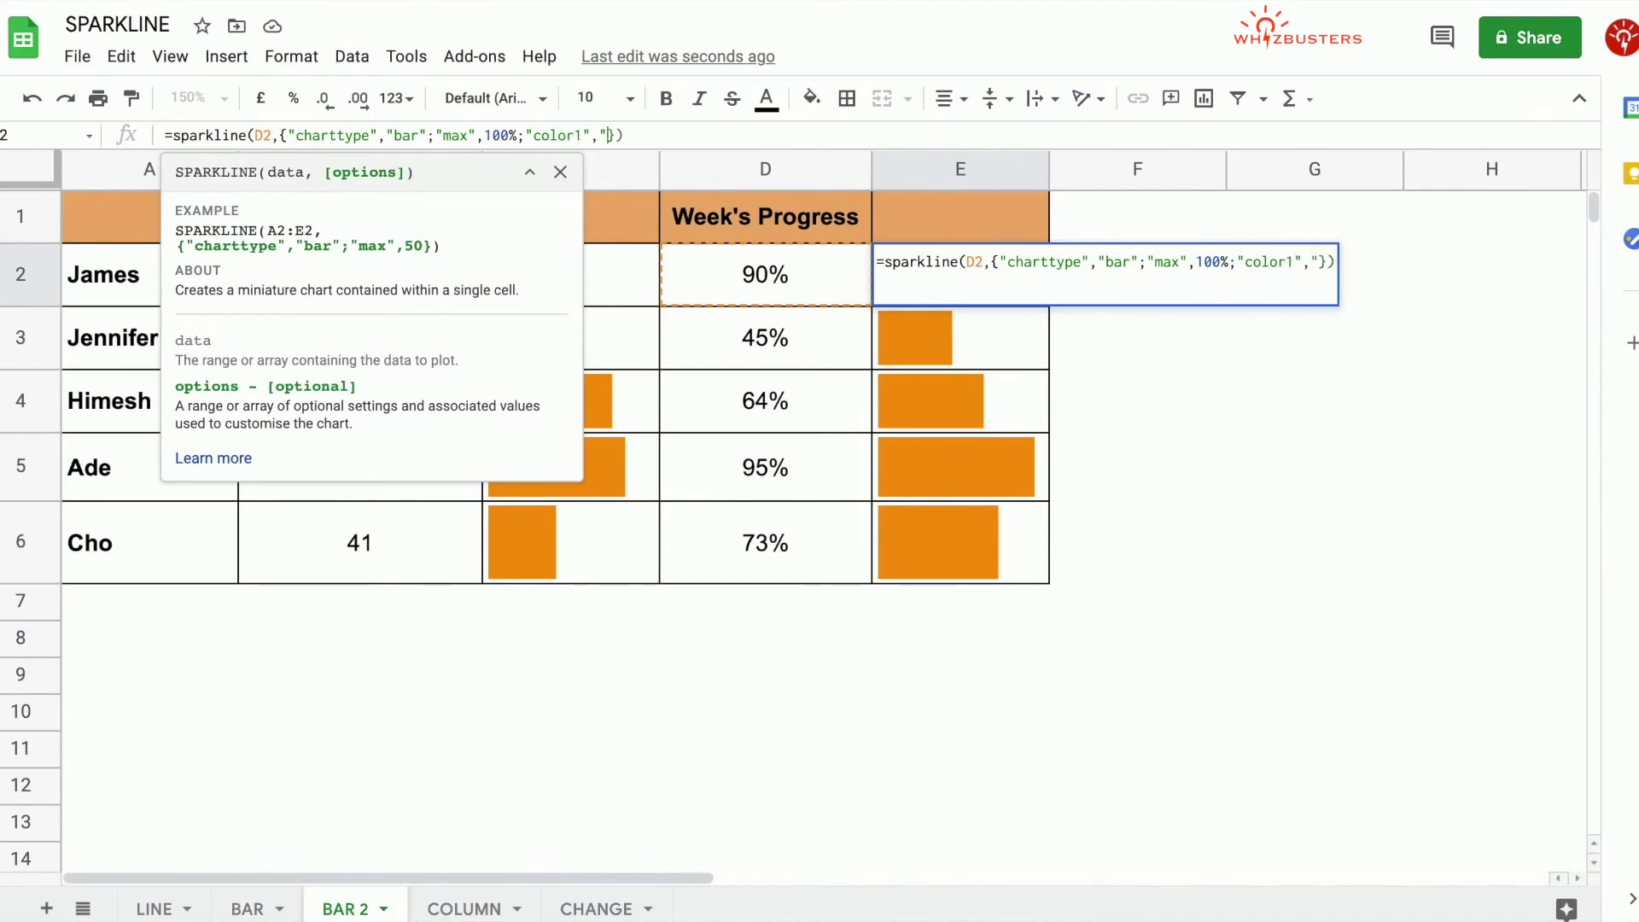
pyautogui.write('"')
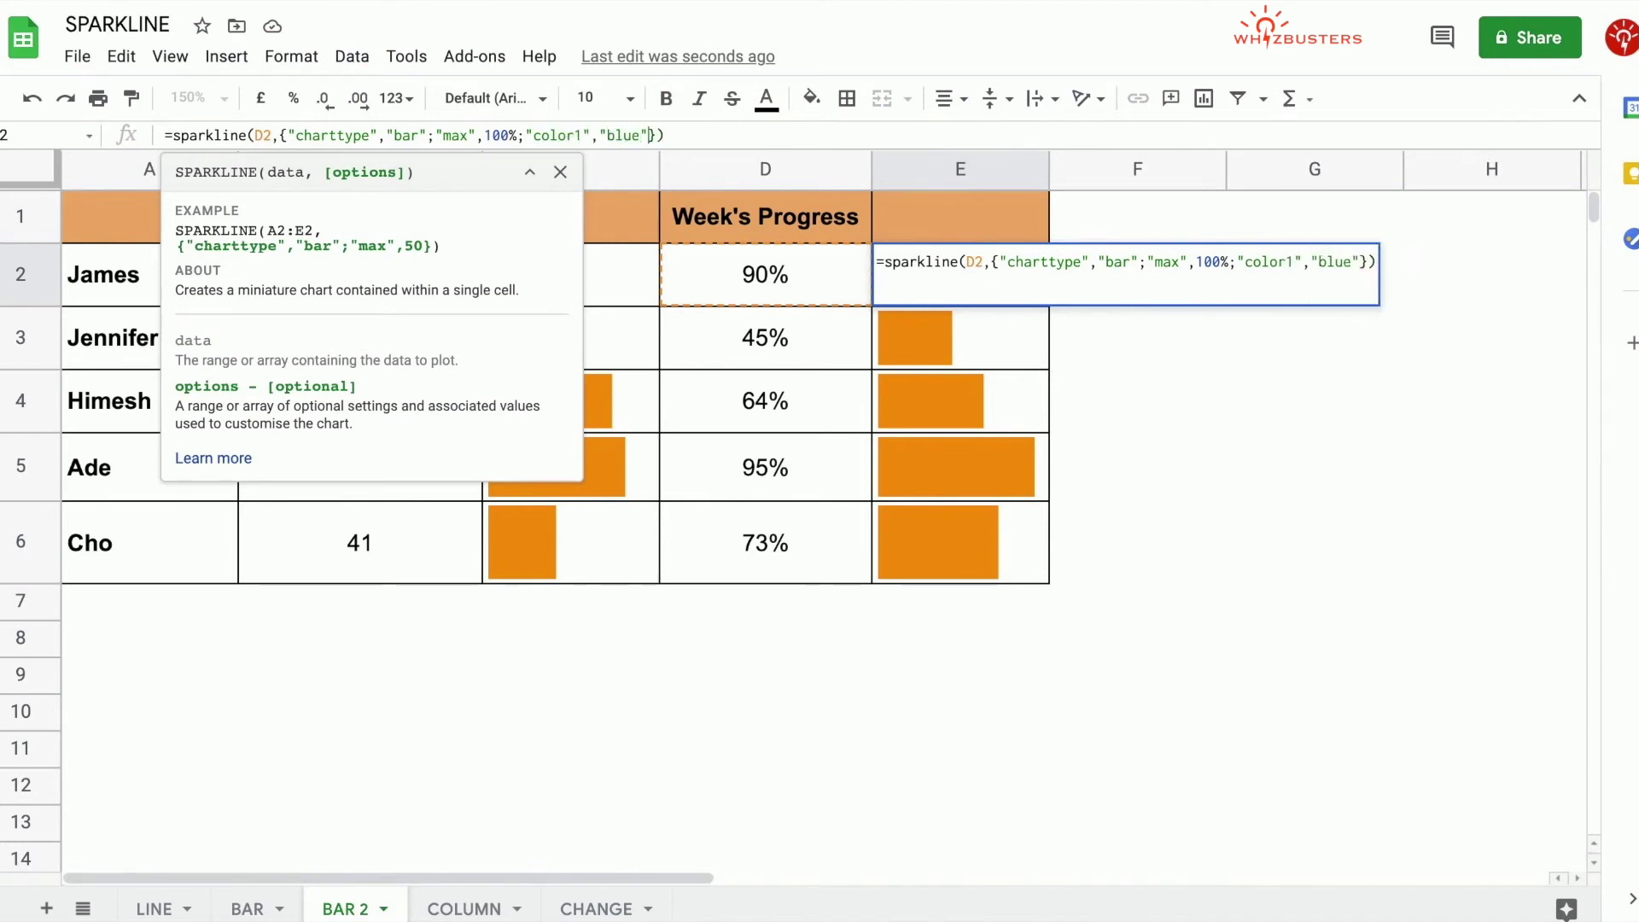
pyautogui.press('Return')
# Copy the blue bar sparkline formula from E2 down through E6.
pyautogui.keyDown('shift'); pyautogui.click(1033, 568); pyautogui.keyUp('shift')
pyautogui.hotkey('ctrl', 'd')
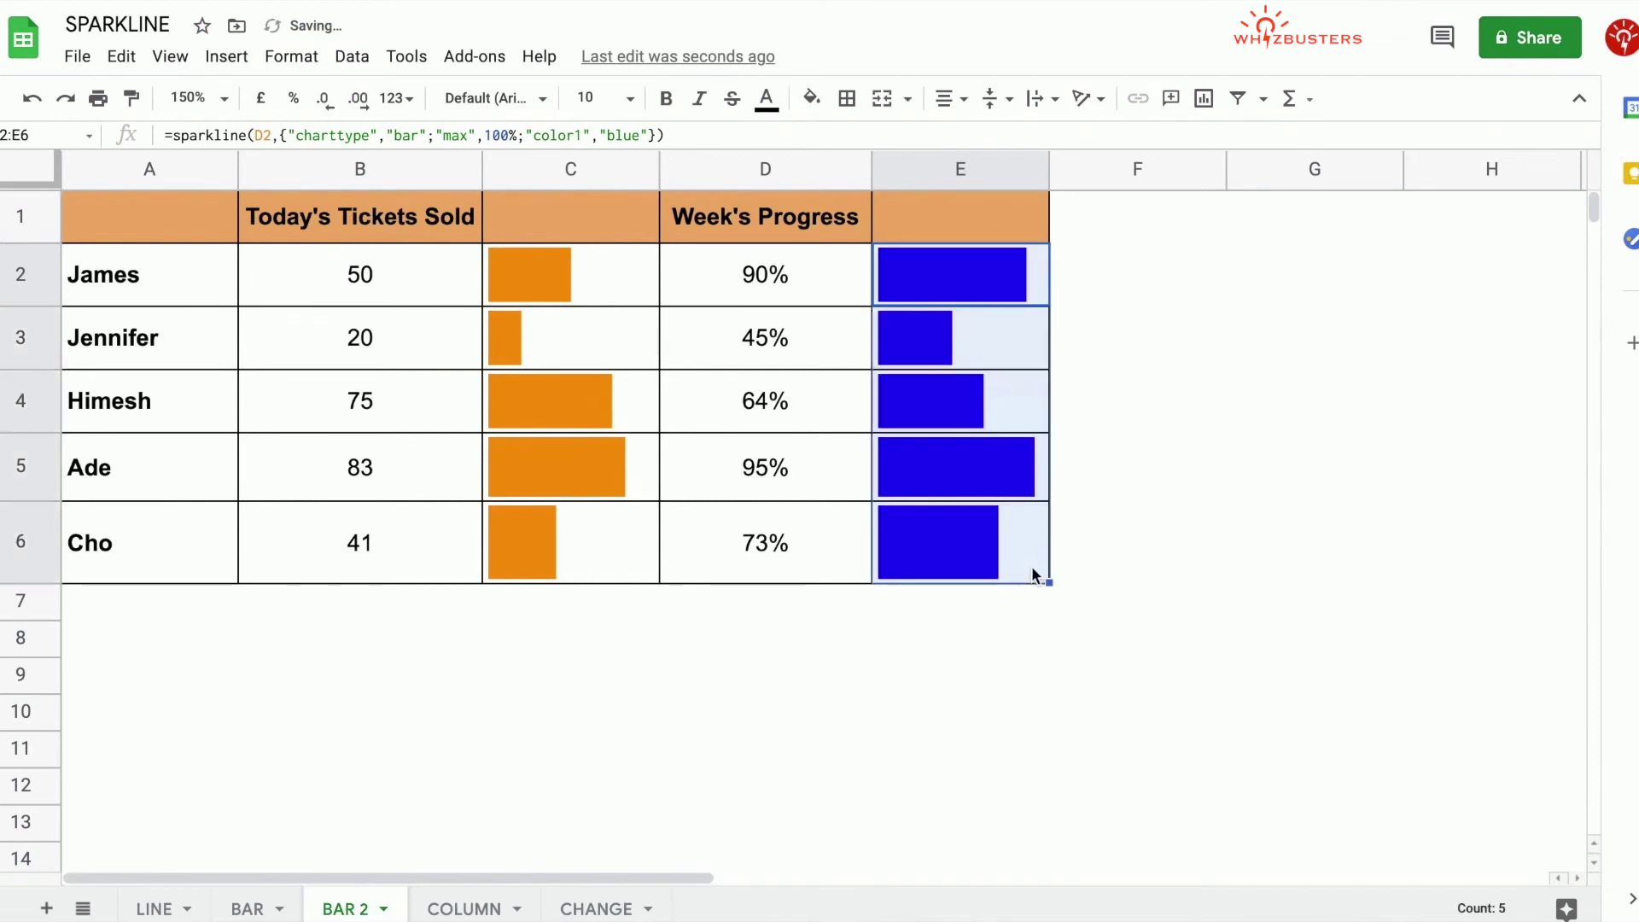
pyautogui.click(1170, 469)
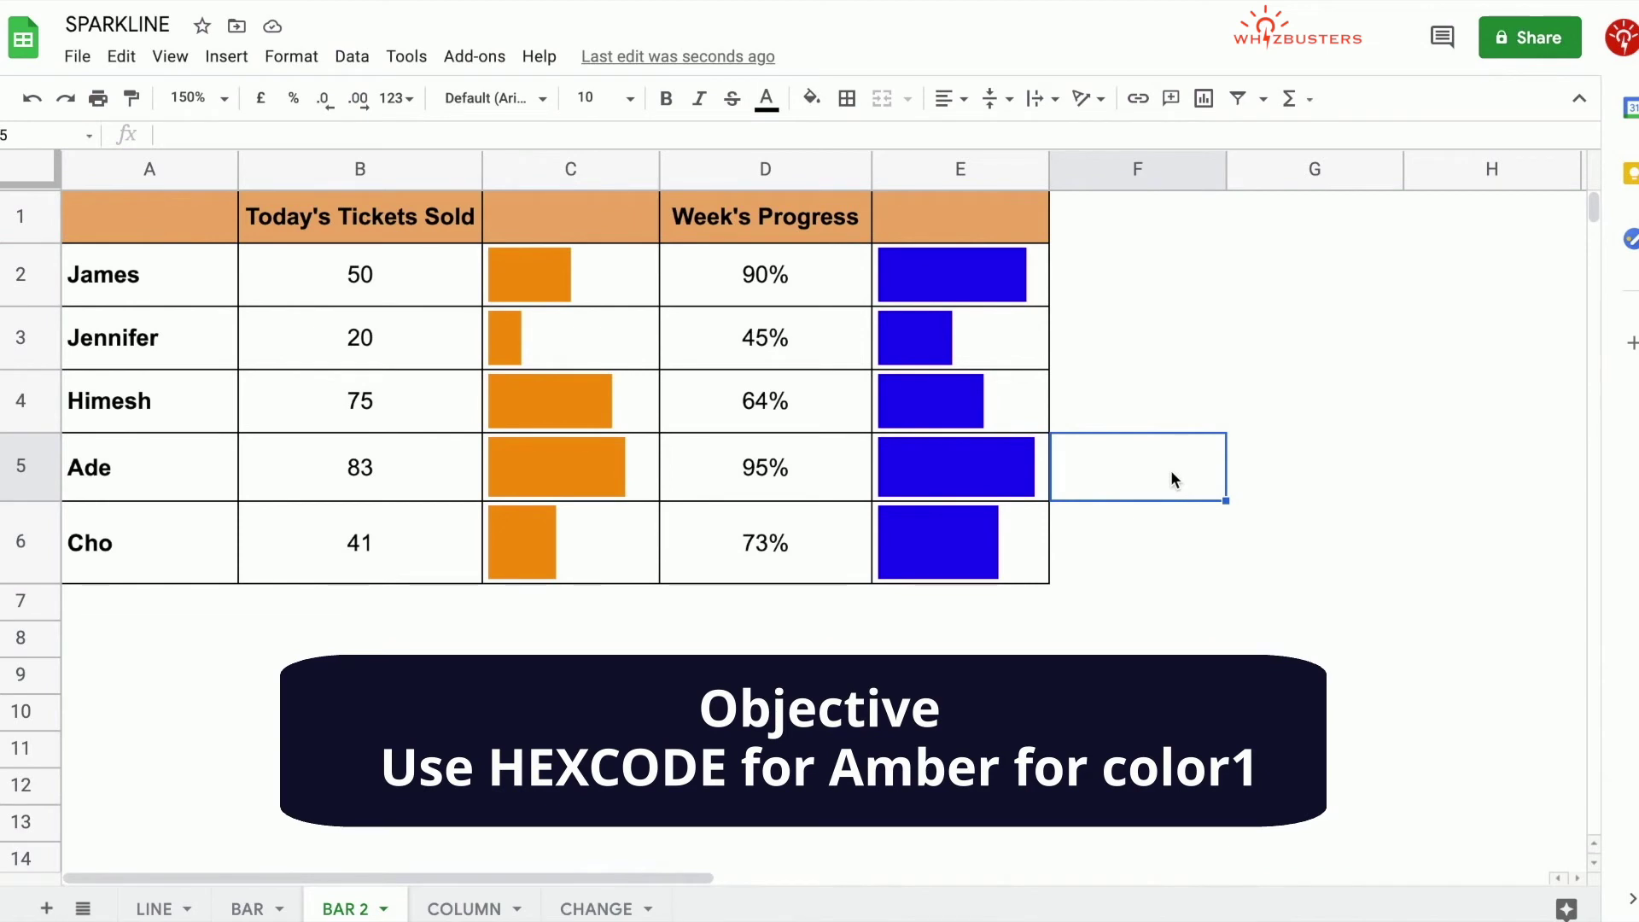
# Add the option "color1" "#FFBF00" to the Today's Tickets Sold bar sparkline formula in C2.
pyautogui.click(622, 274)
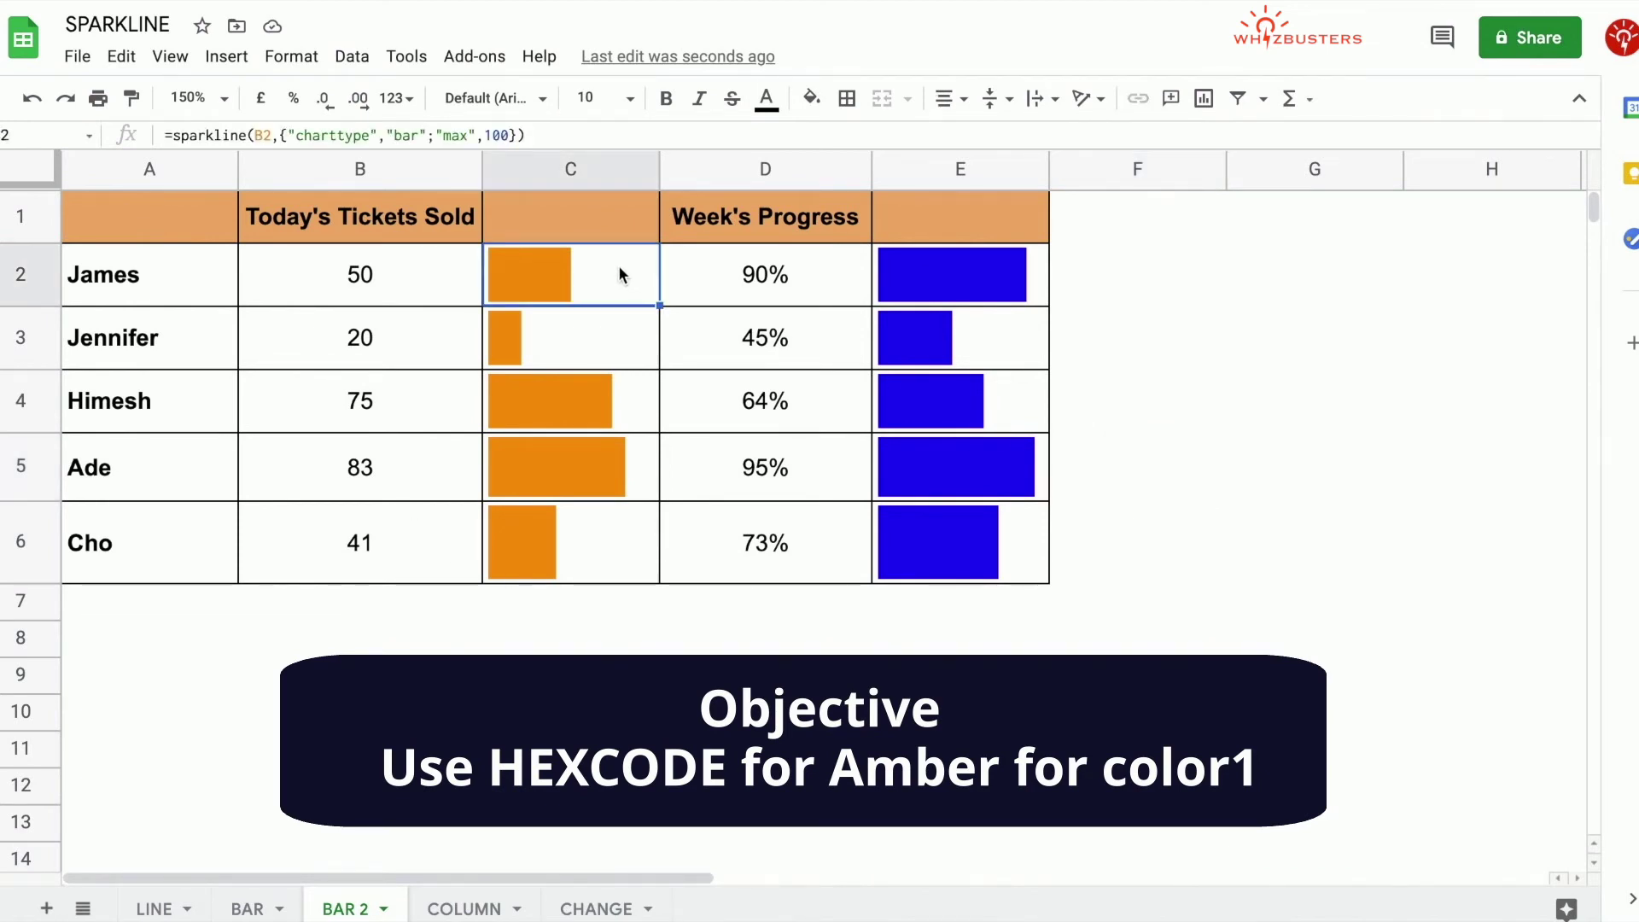
pyautogui.click(510, 137)
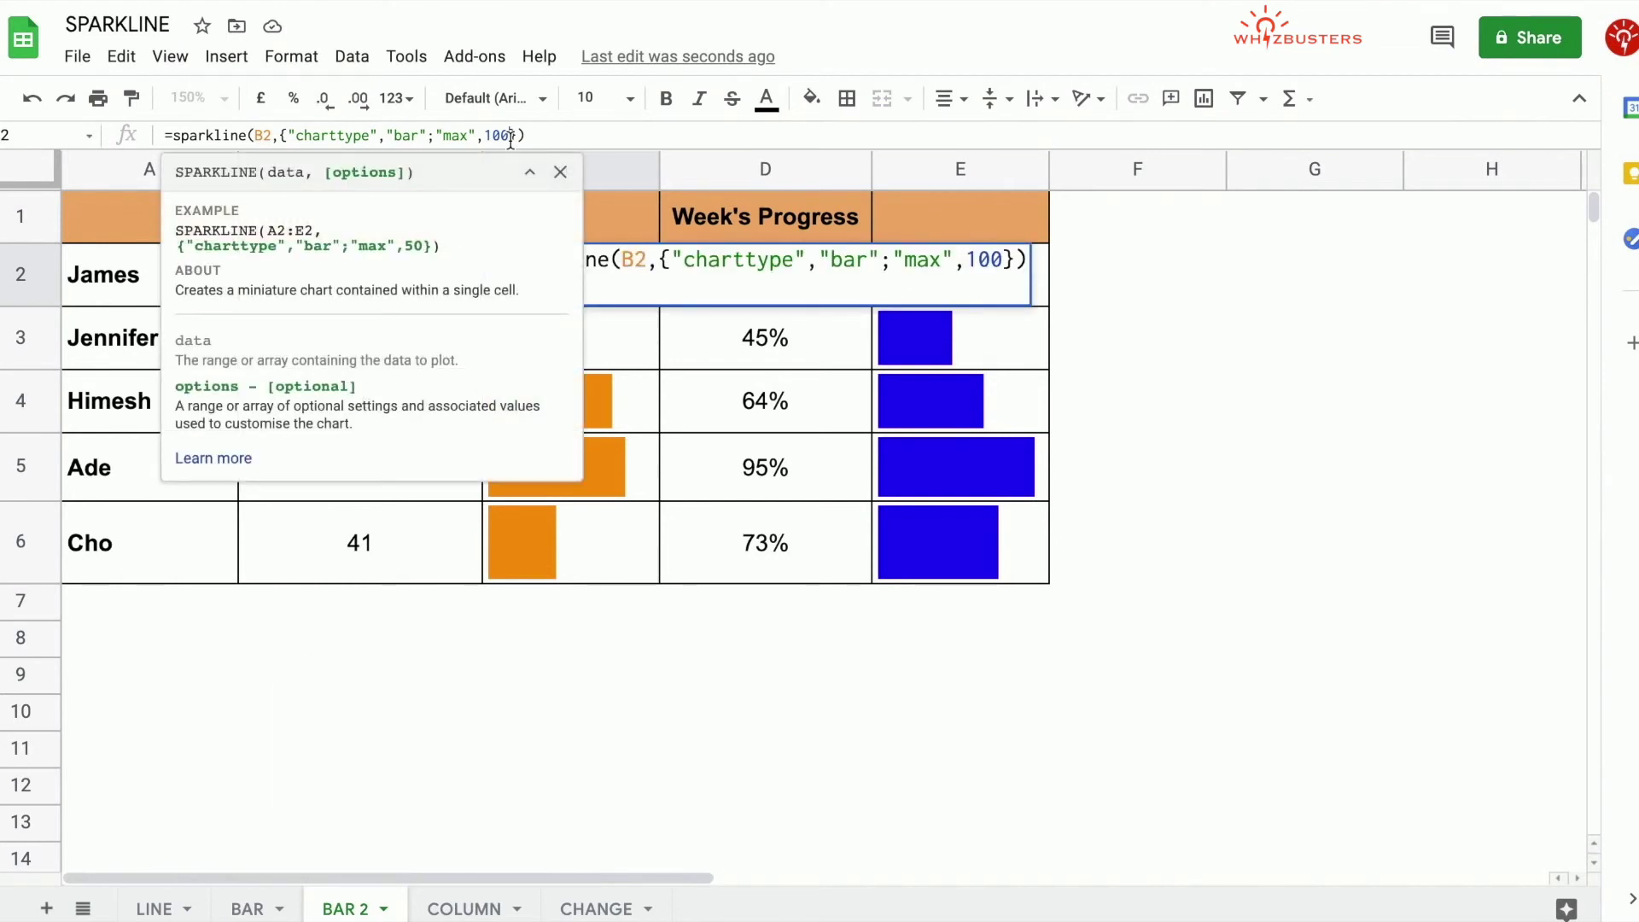
pyautogui.write(';"color1')
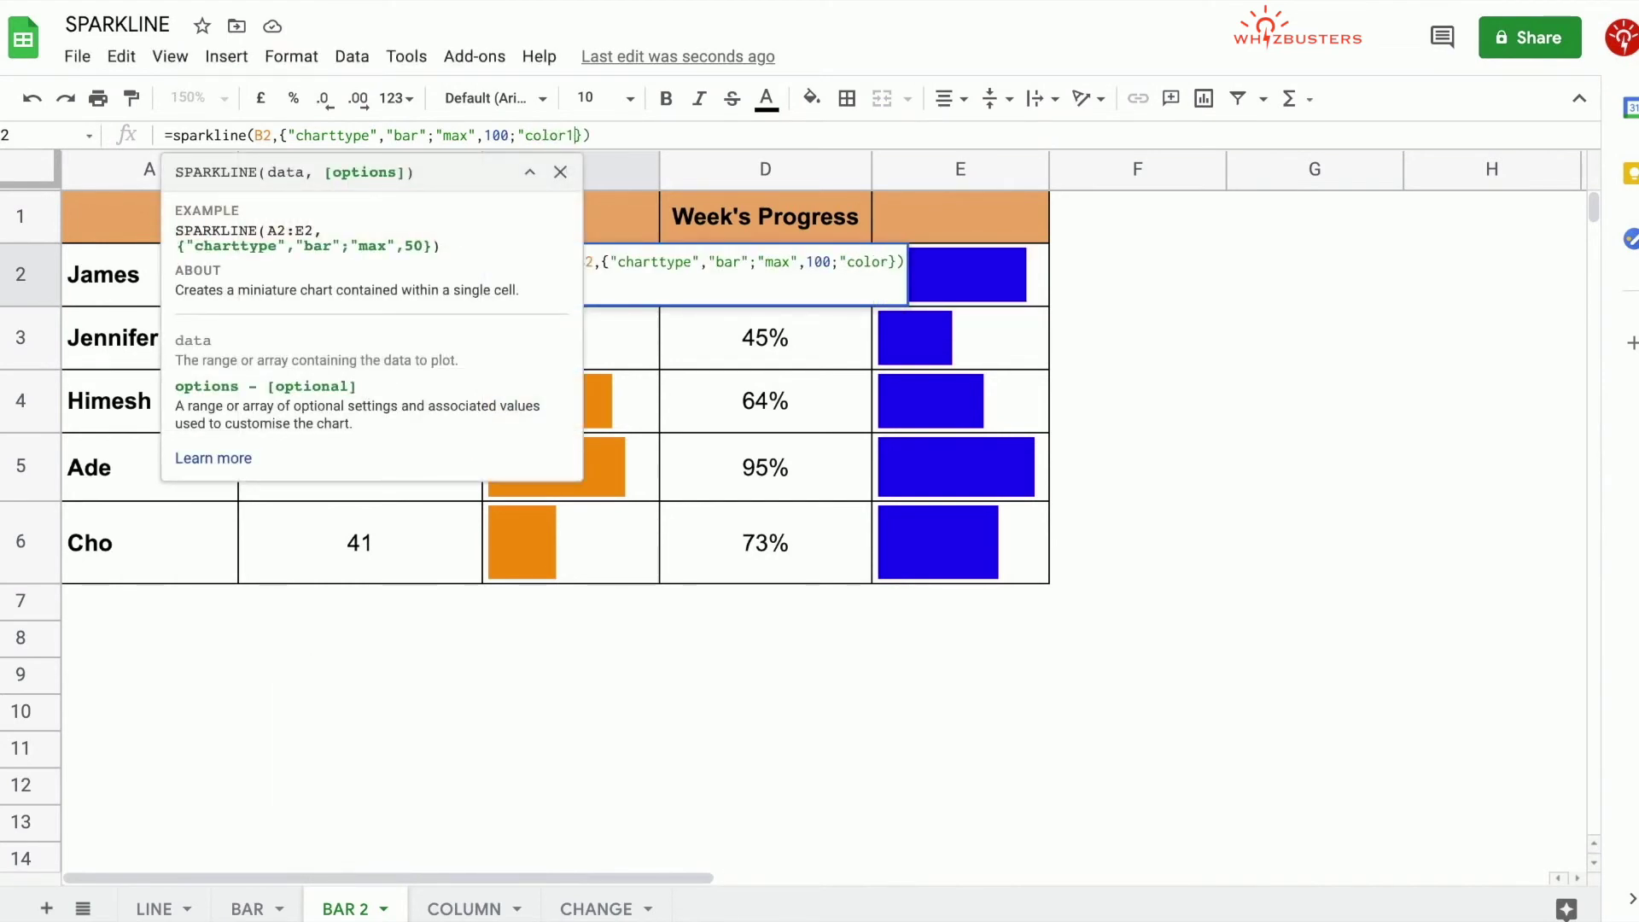
pyautogui.write('", ')
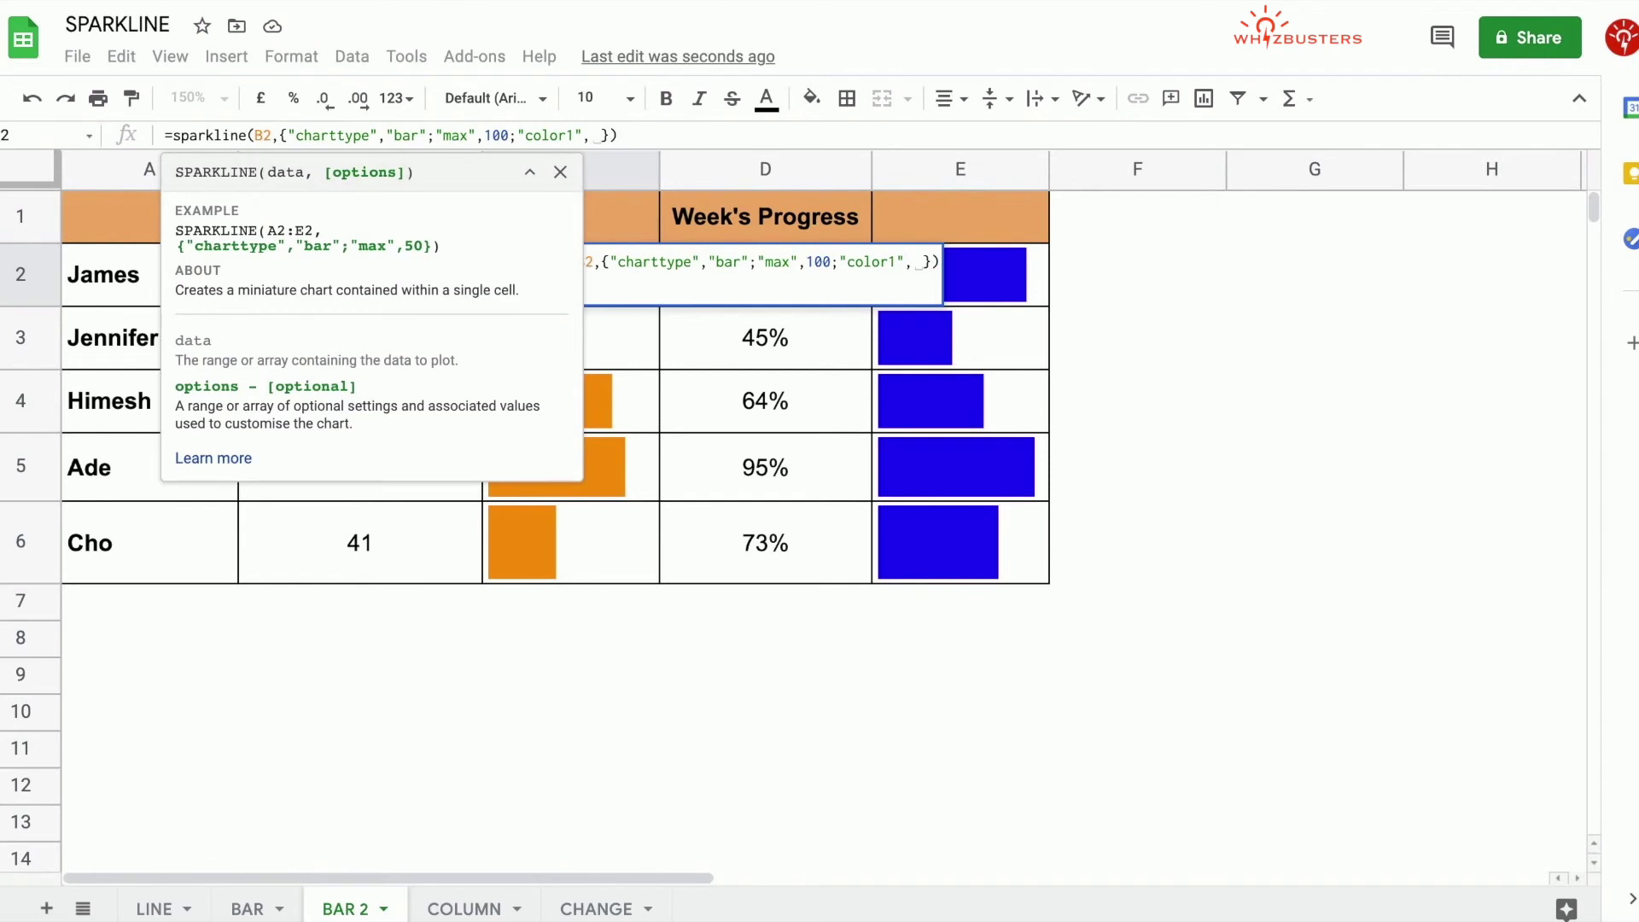
pyautogui.write('"#"')
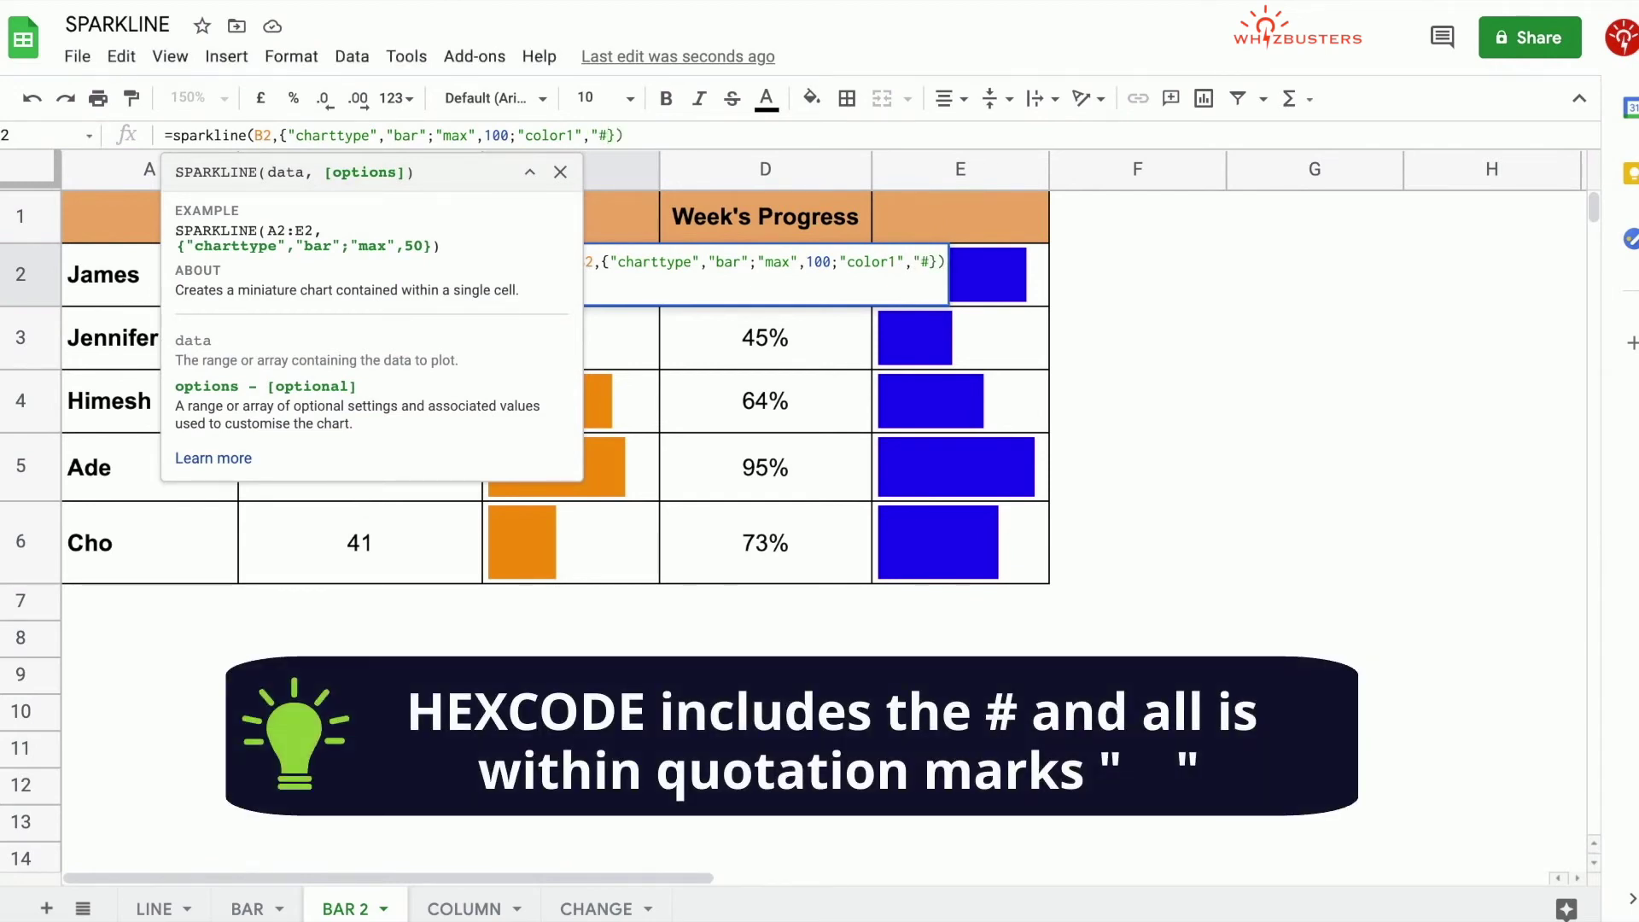
pyautogui.write('FF')
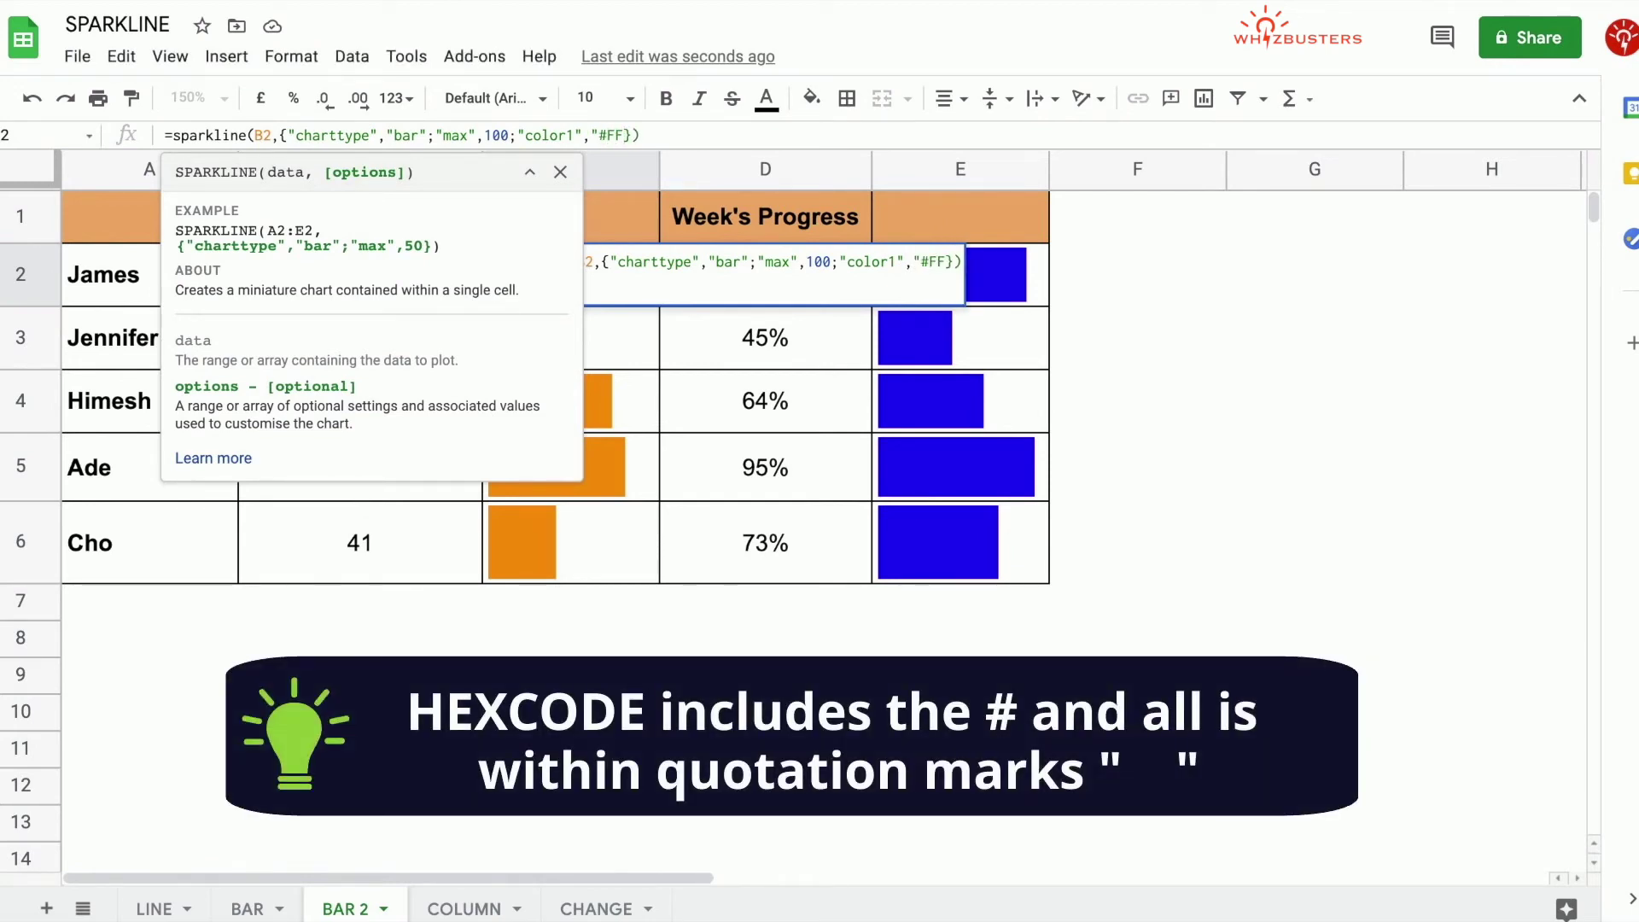
pyautogui.write('BF00')
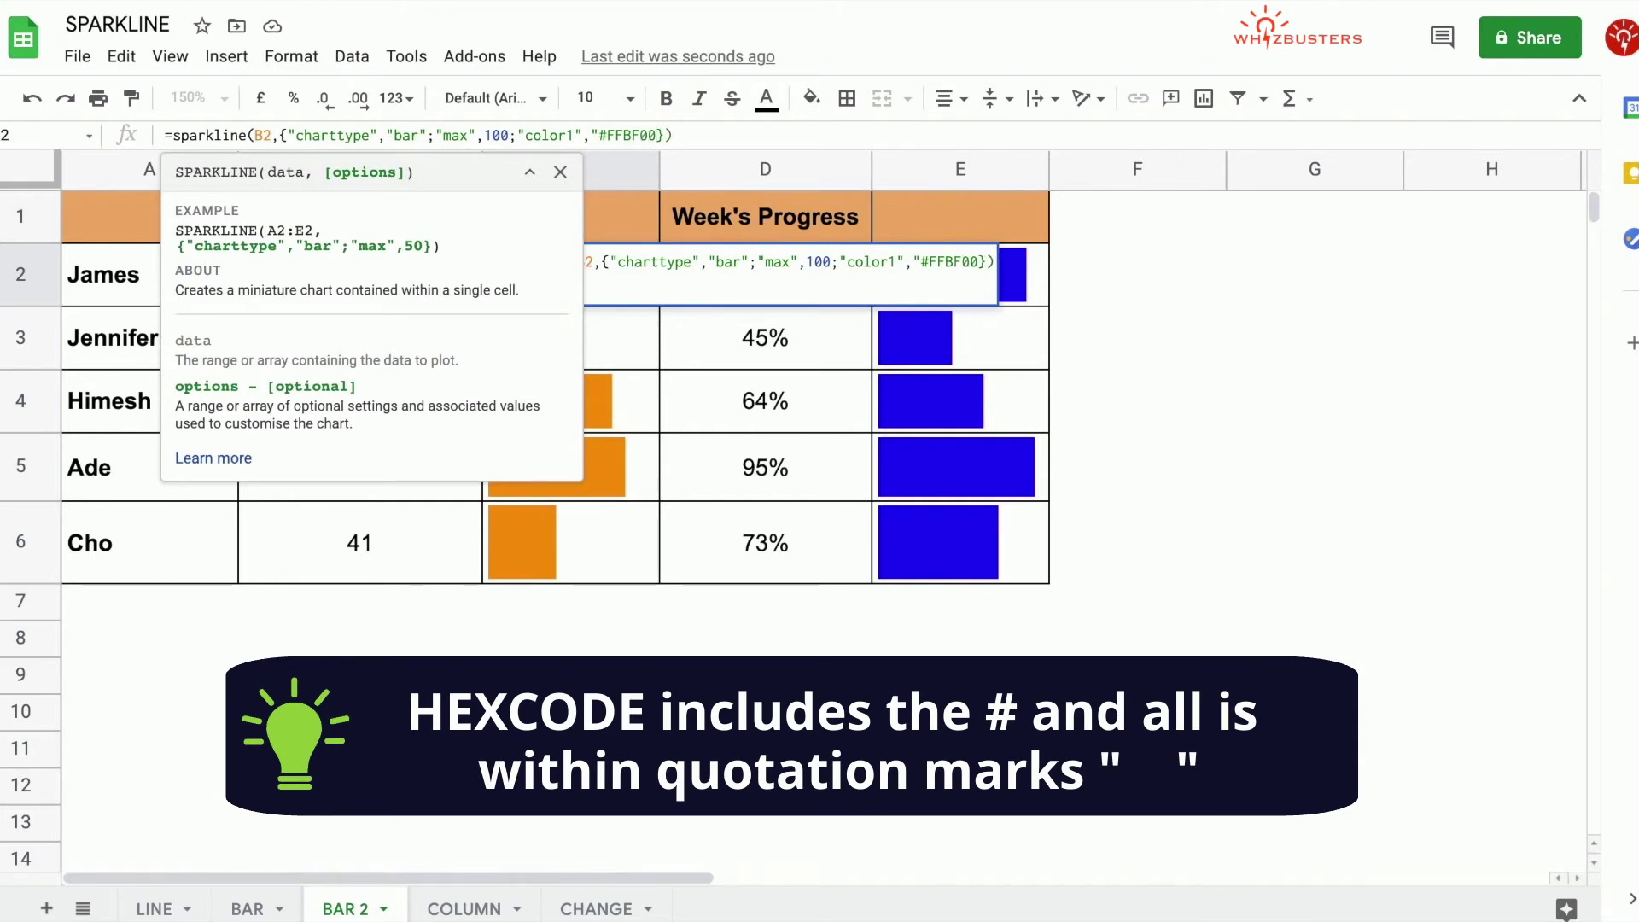
pyautogui.write('"')
pyautogui.press('Return')
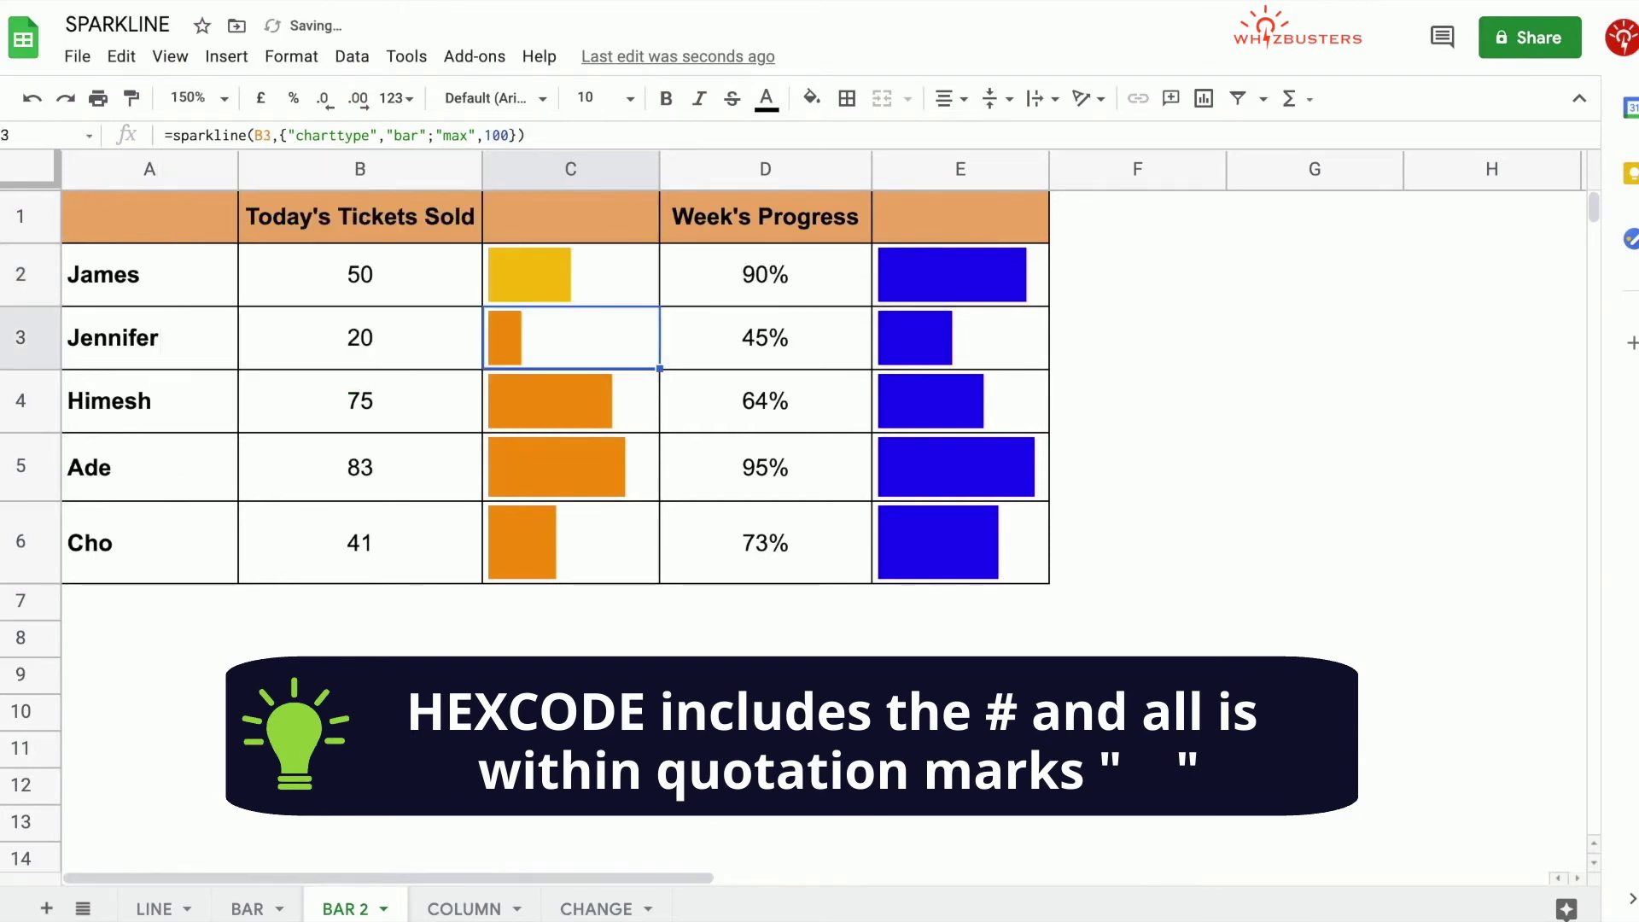
# Copy the amber bar sparkline formula from C2 down through C6.
pyautogui.click(581, 289)
pyautogui.moveTo(659, 305); pyautogui.dragTo(623, 572)
pyautogui.click(607, 463)
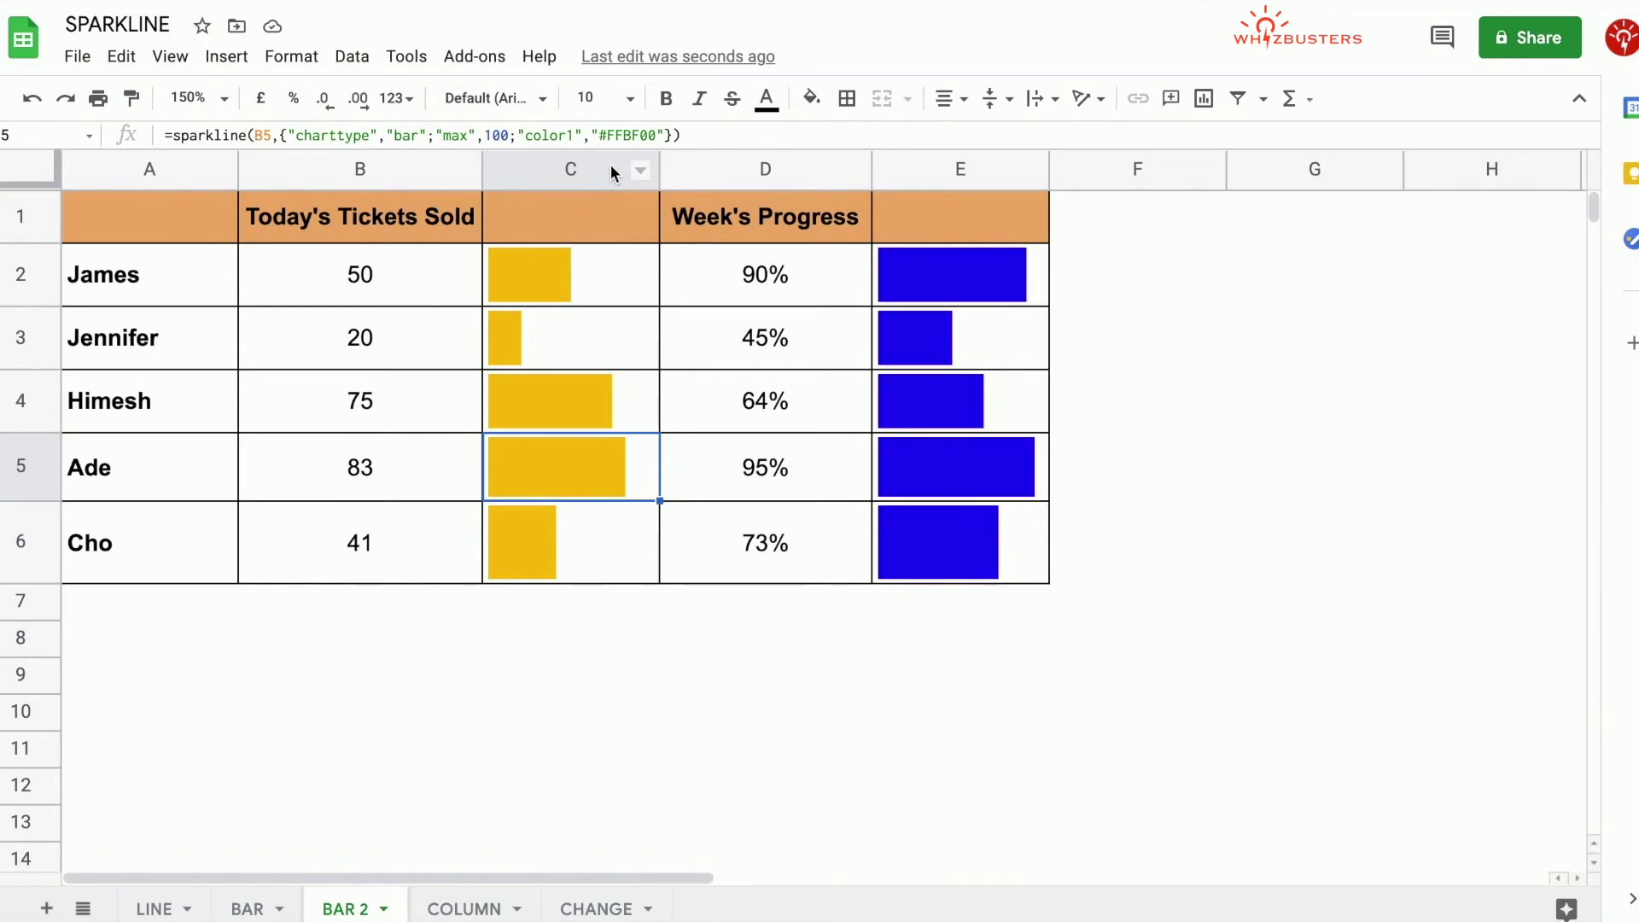
pyautogui.click(624, 293)
# Clear the tickets sold value in B4 and check the error on the sparkline in C4.
pyautogui.click(306, 390)
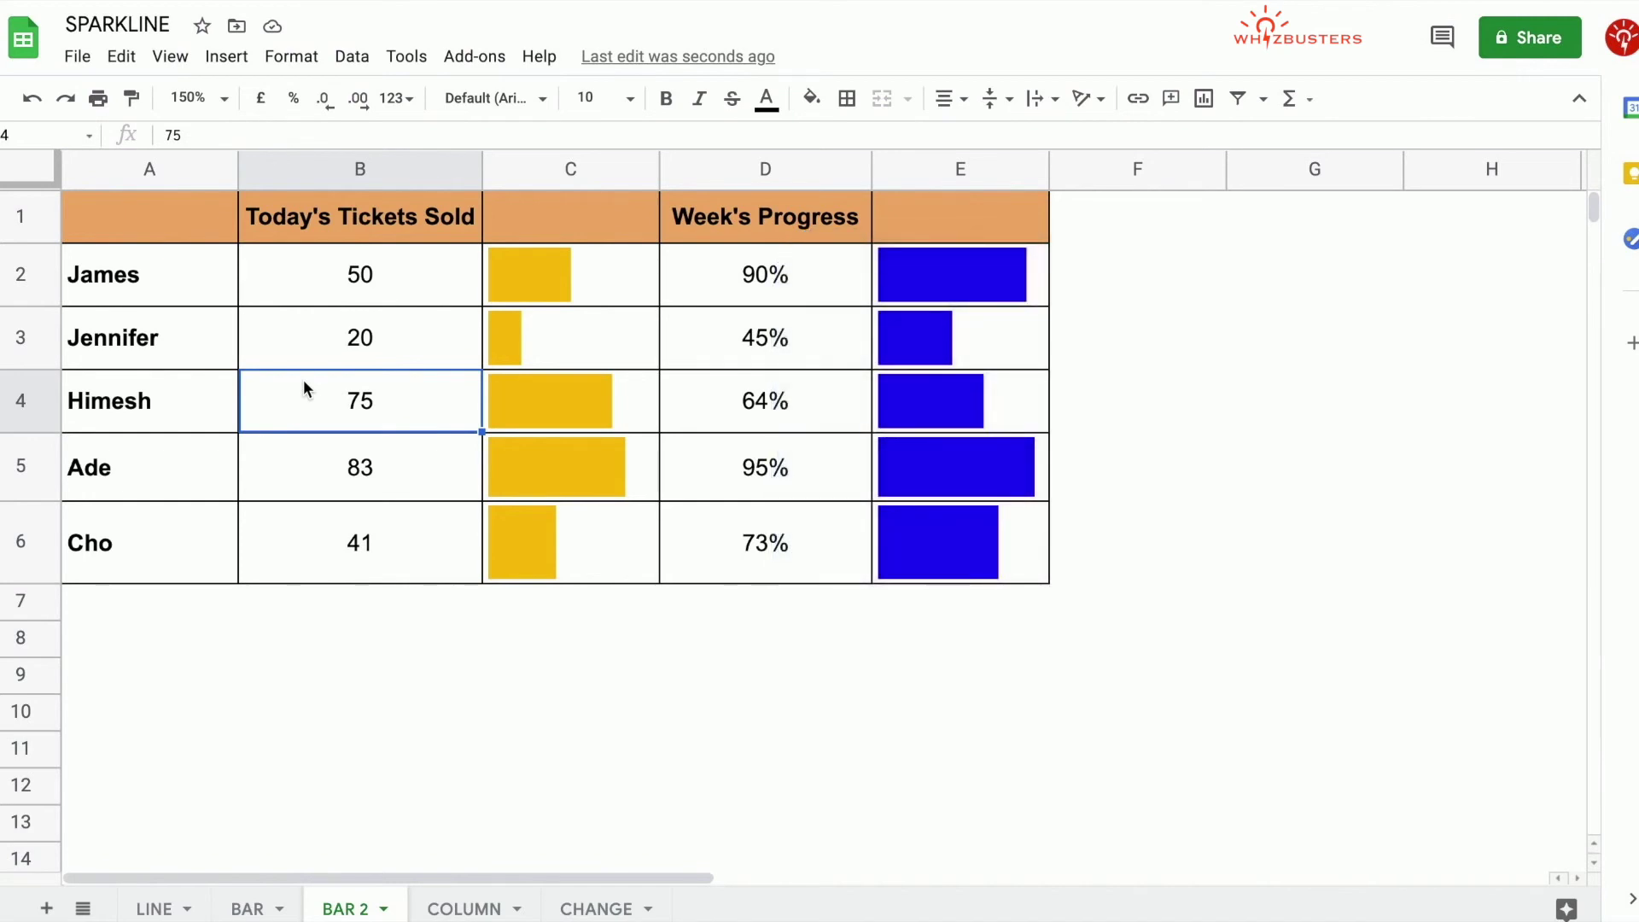
pyautogui.press('Delete')
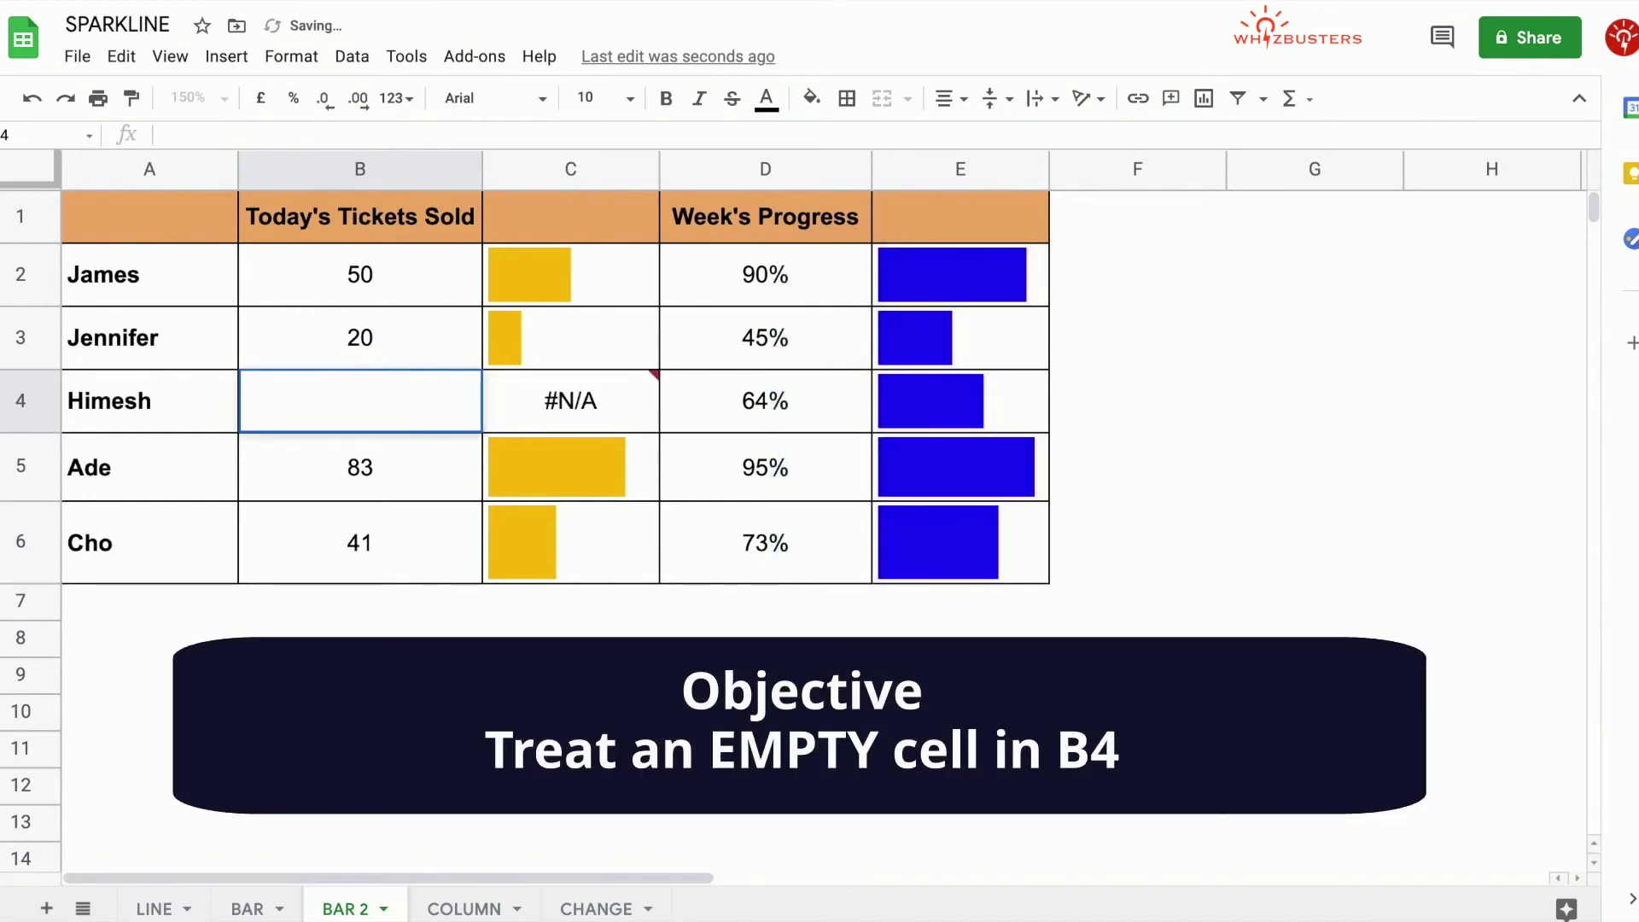
pyautogui.press('Down')
pyautogui.click(288, 398)
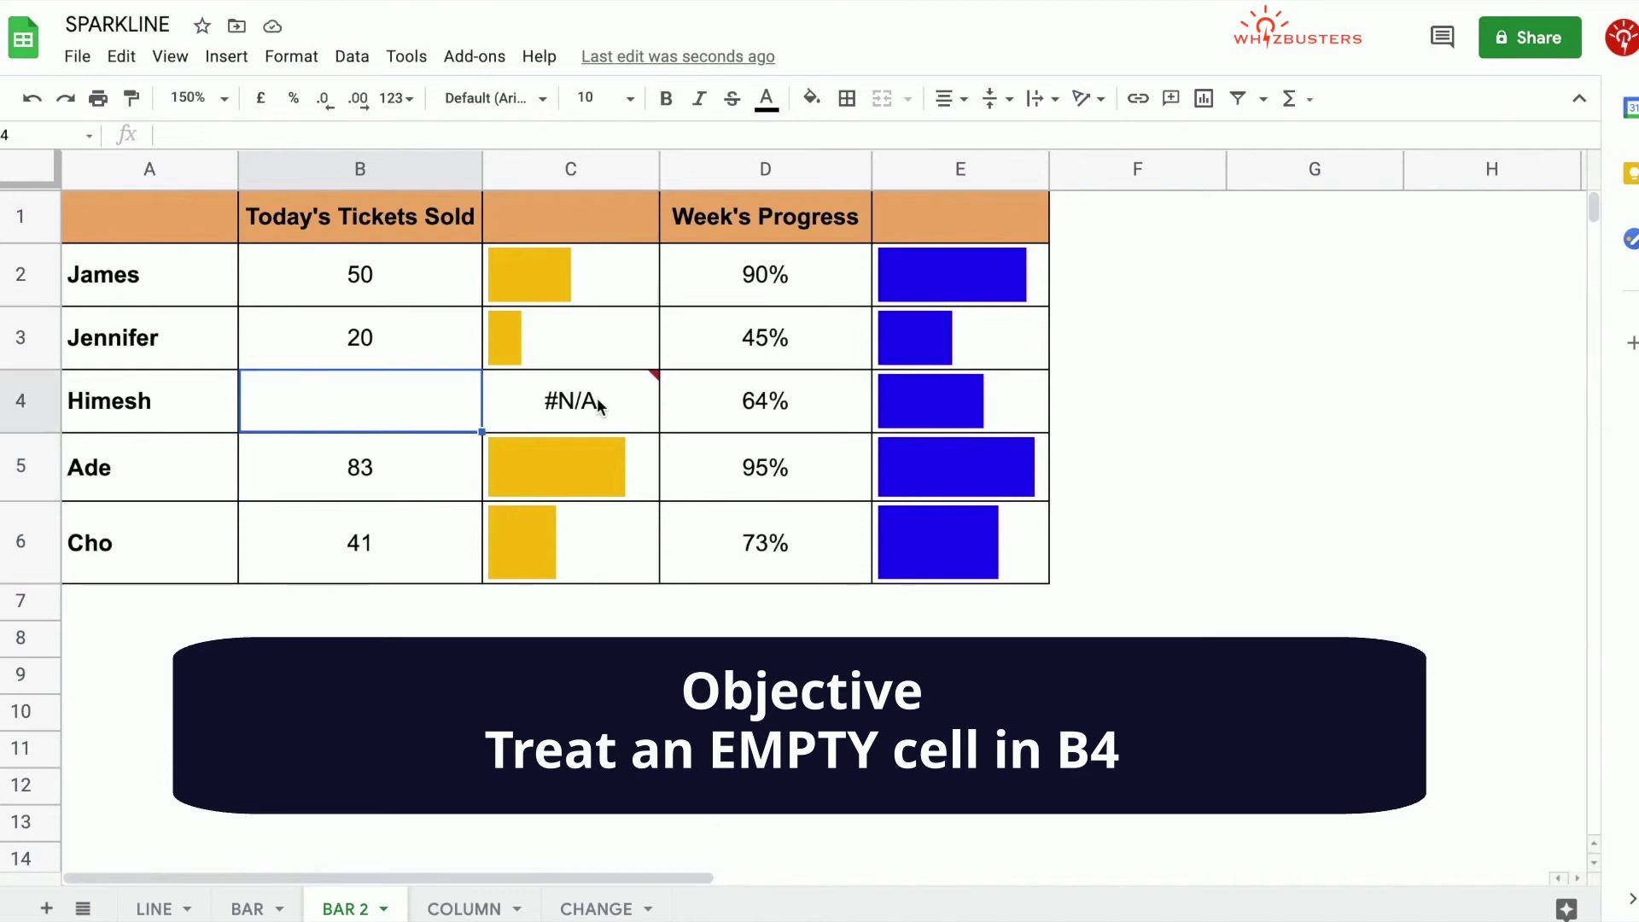
pyautogui.moveTo(578, 416)
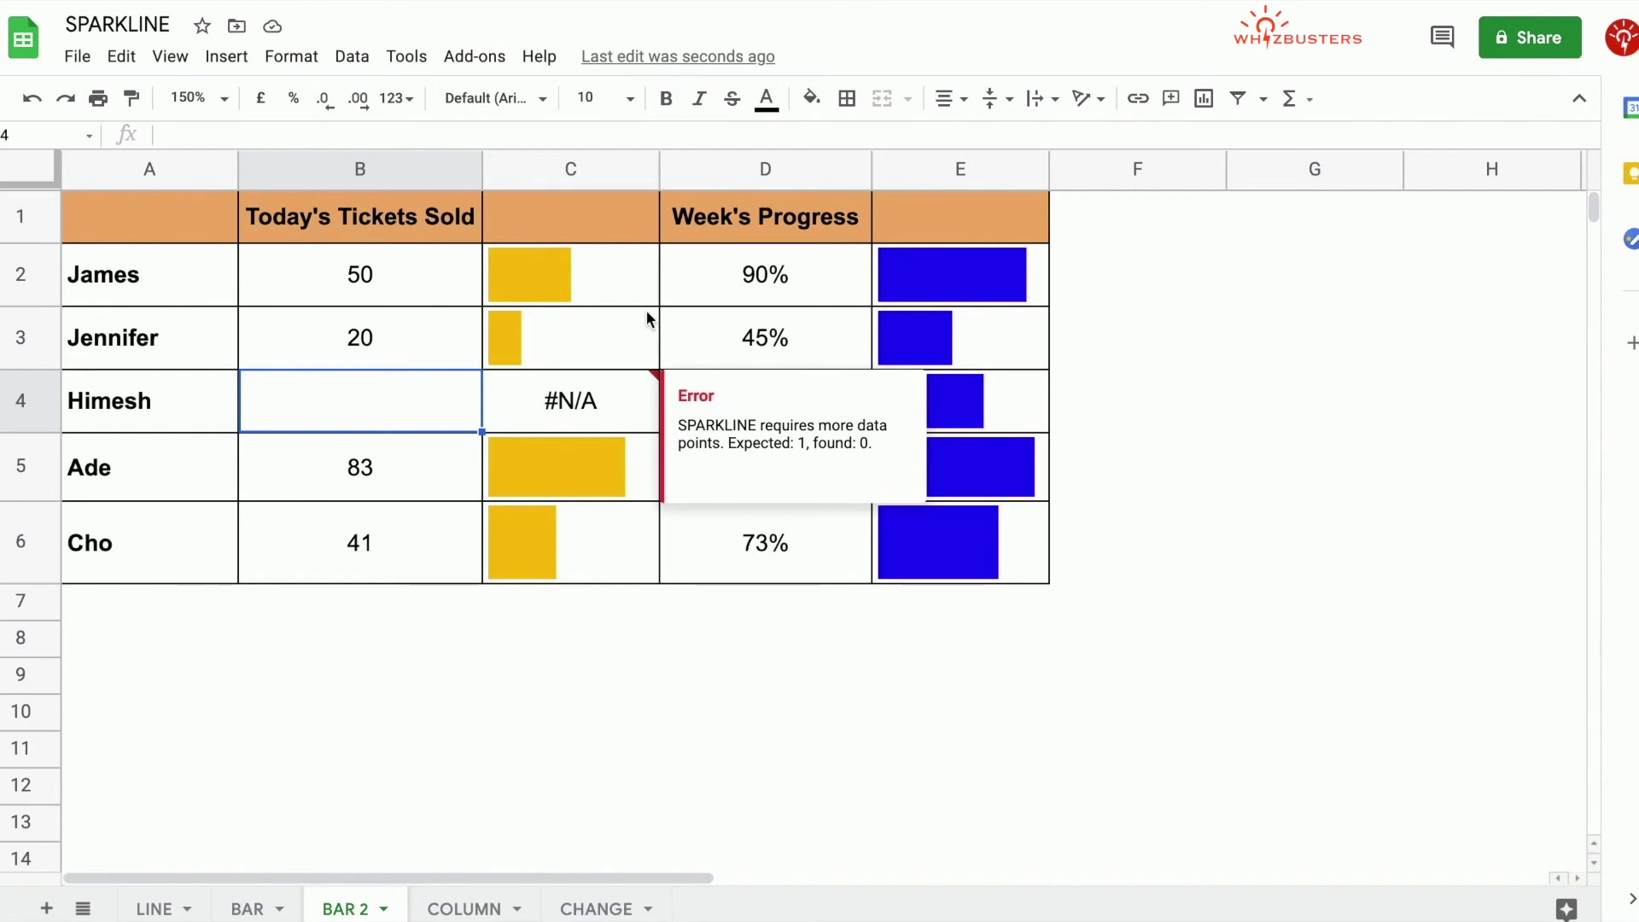
# Add the option "empty" "zero" to the sparkline formula in C2.
pyautogui.click(640, 286)
pyautogui.click(665, 137)
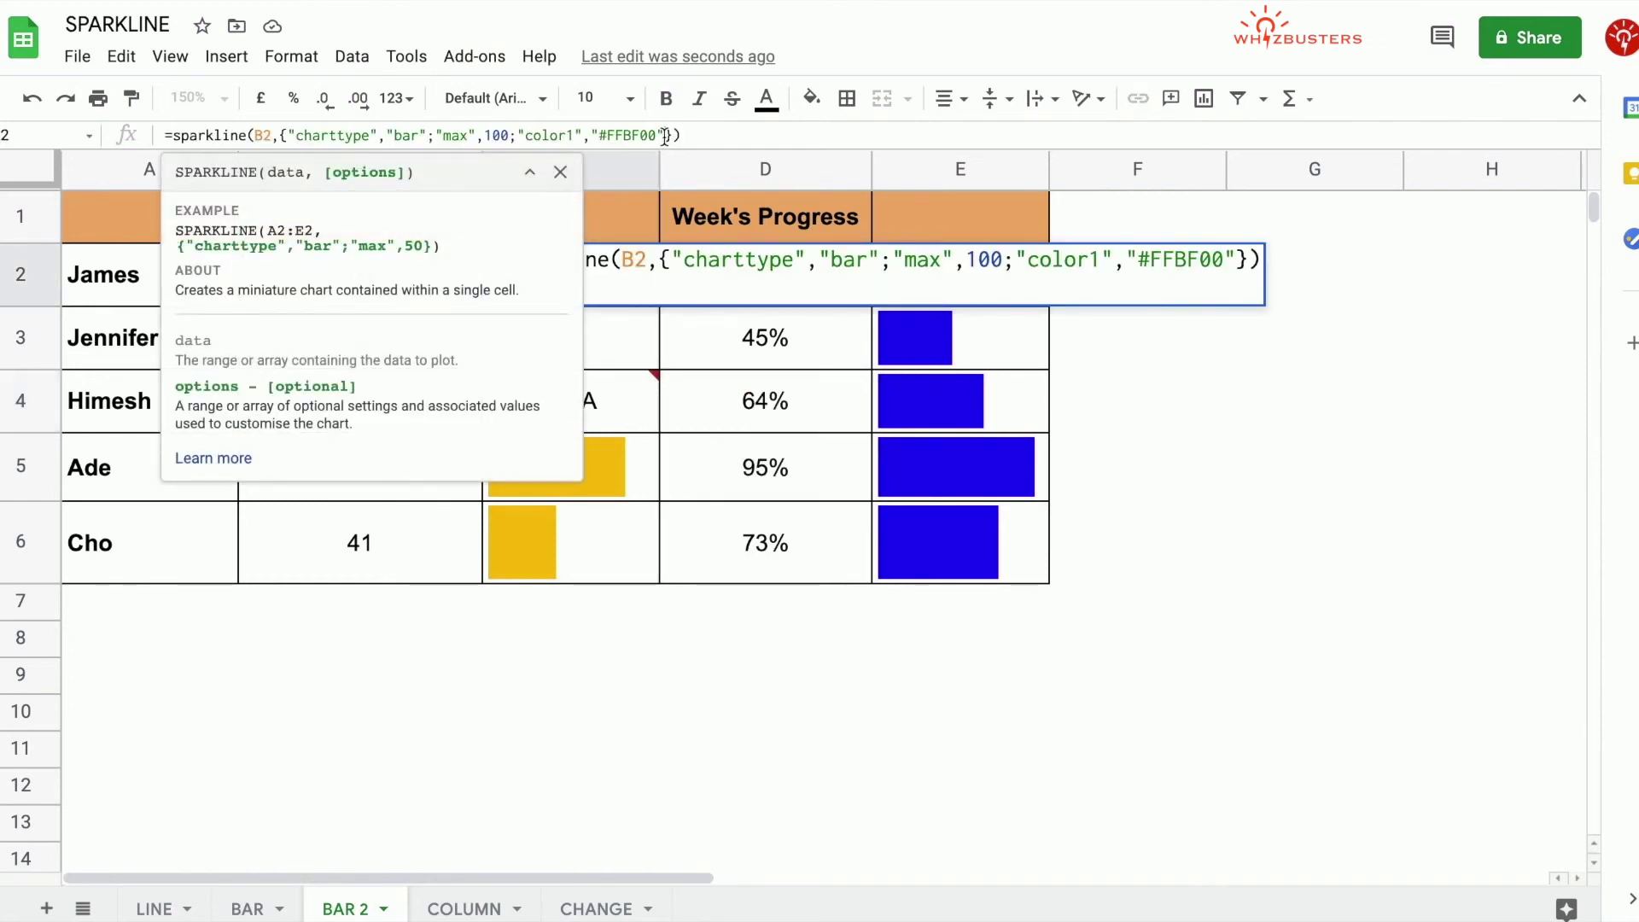
pyautogui.write(';"empt')
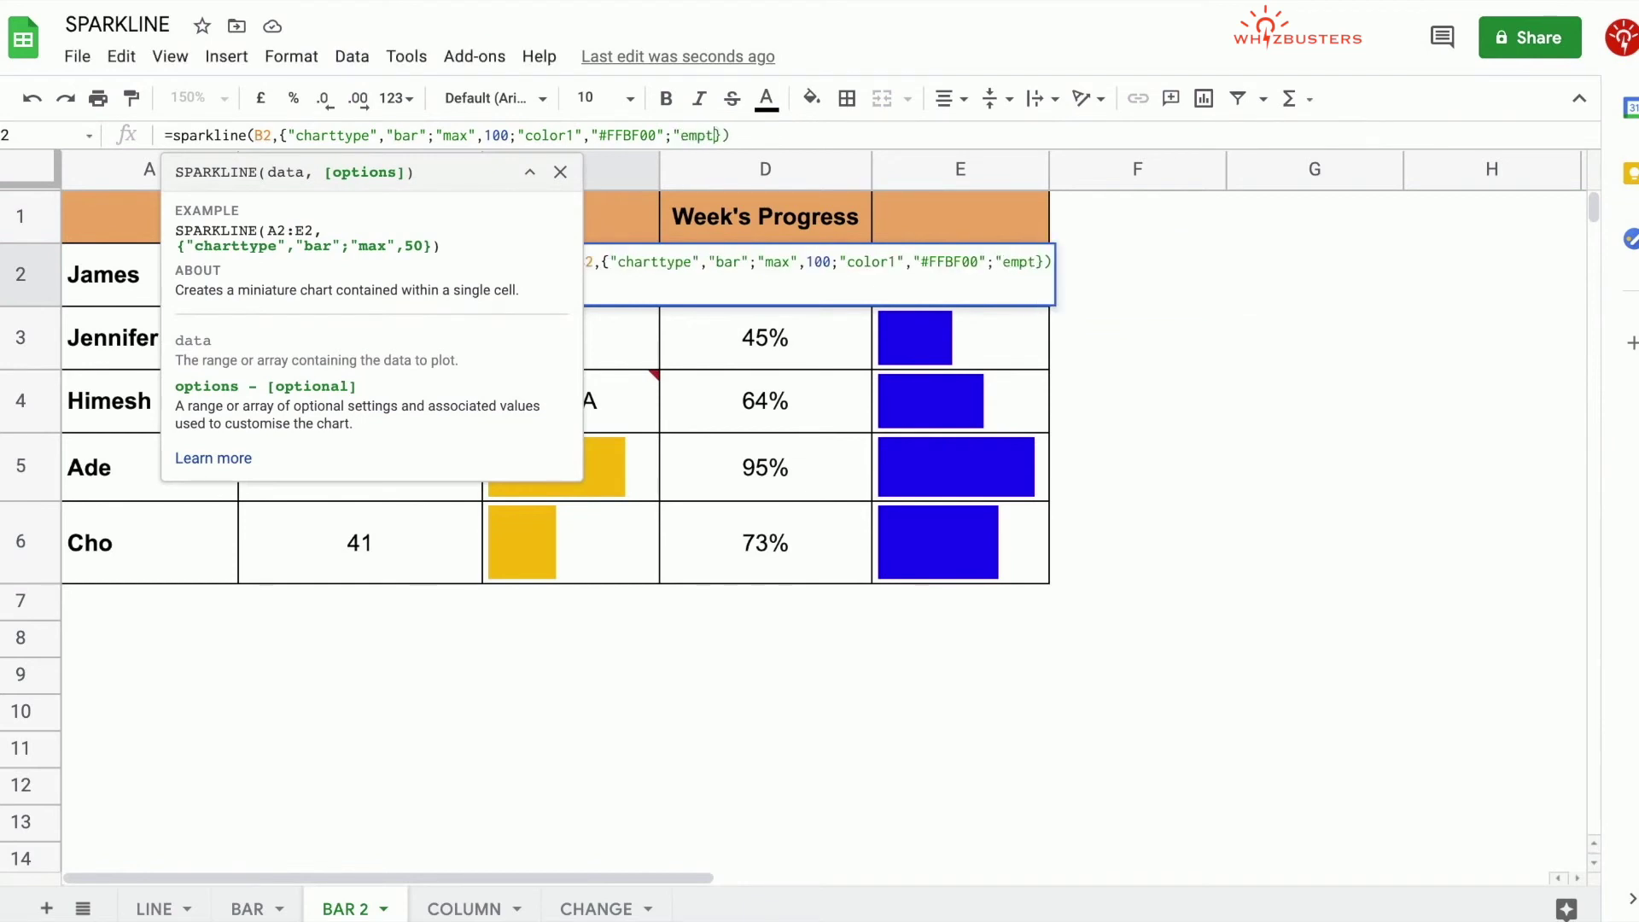
pyautogui.write('y","')
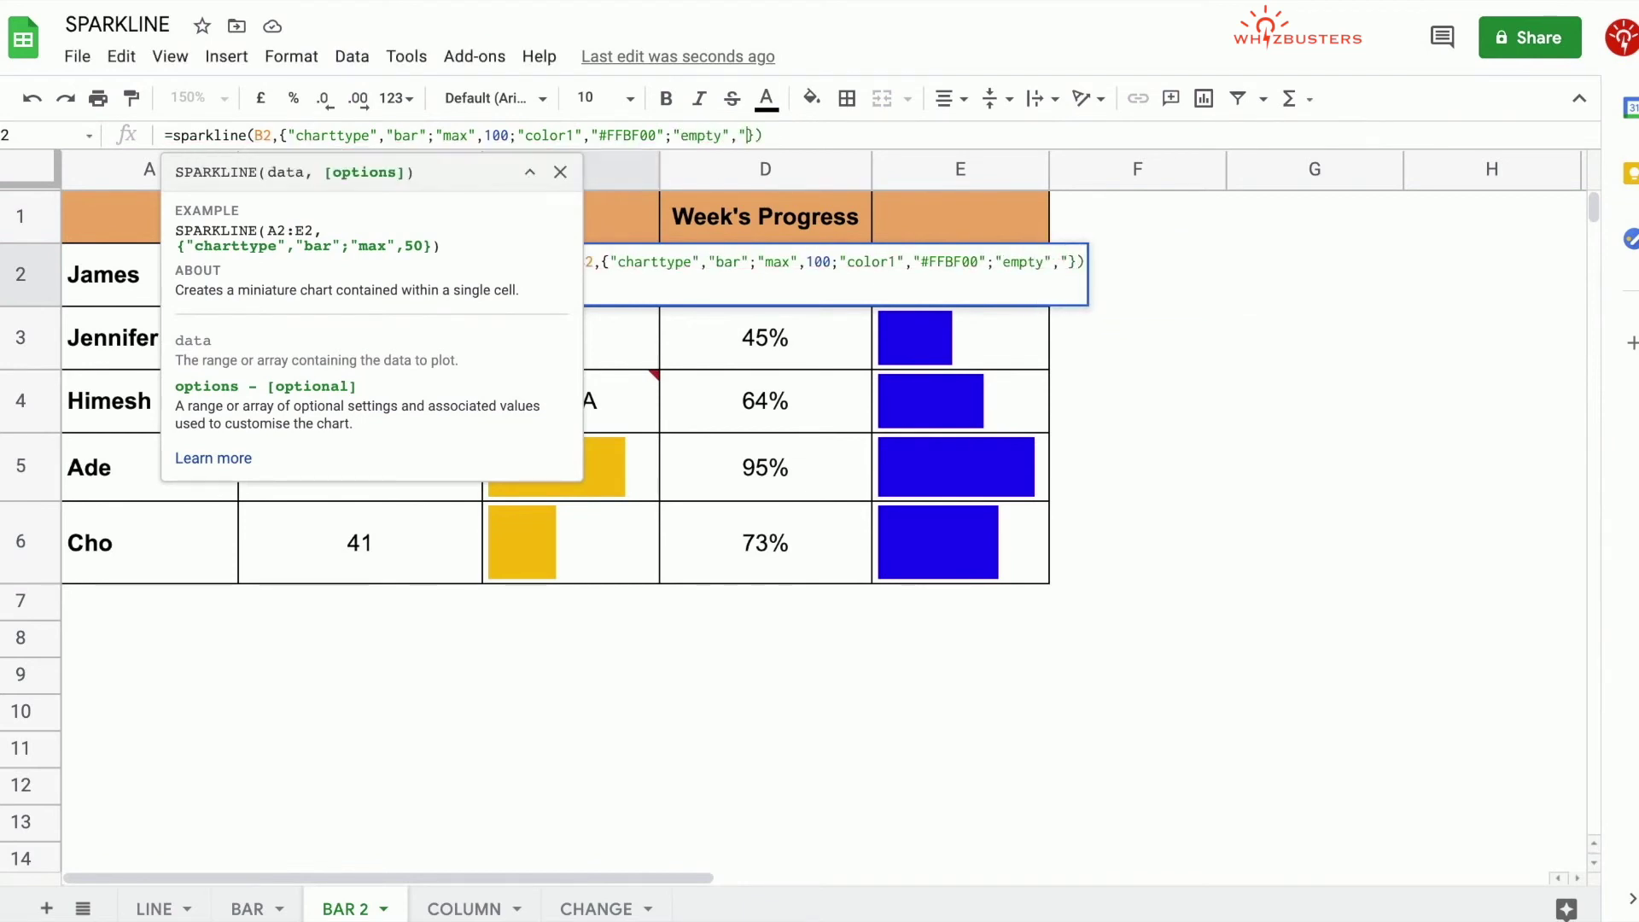
pyautogui.write('zero"')
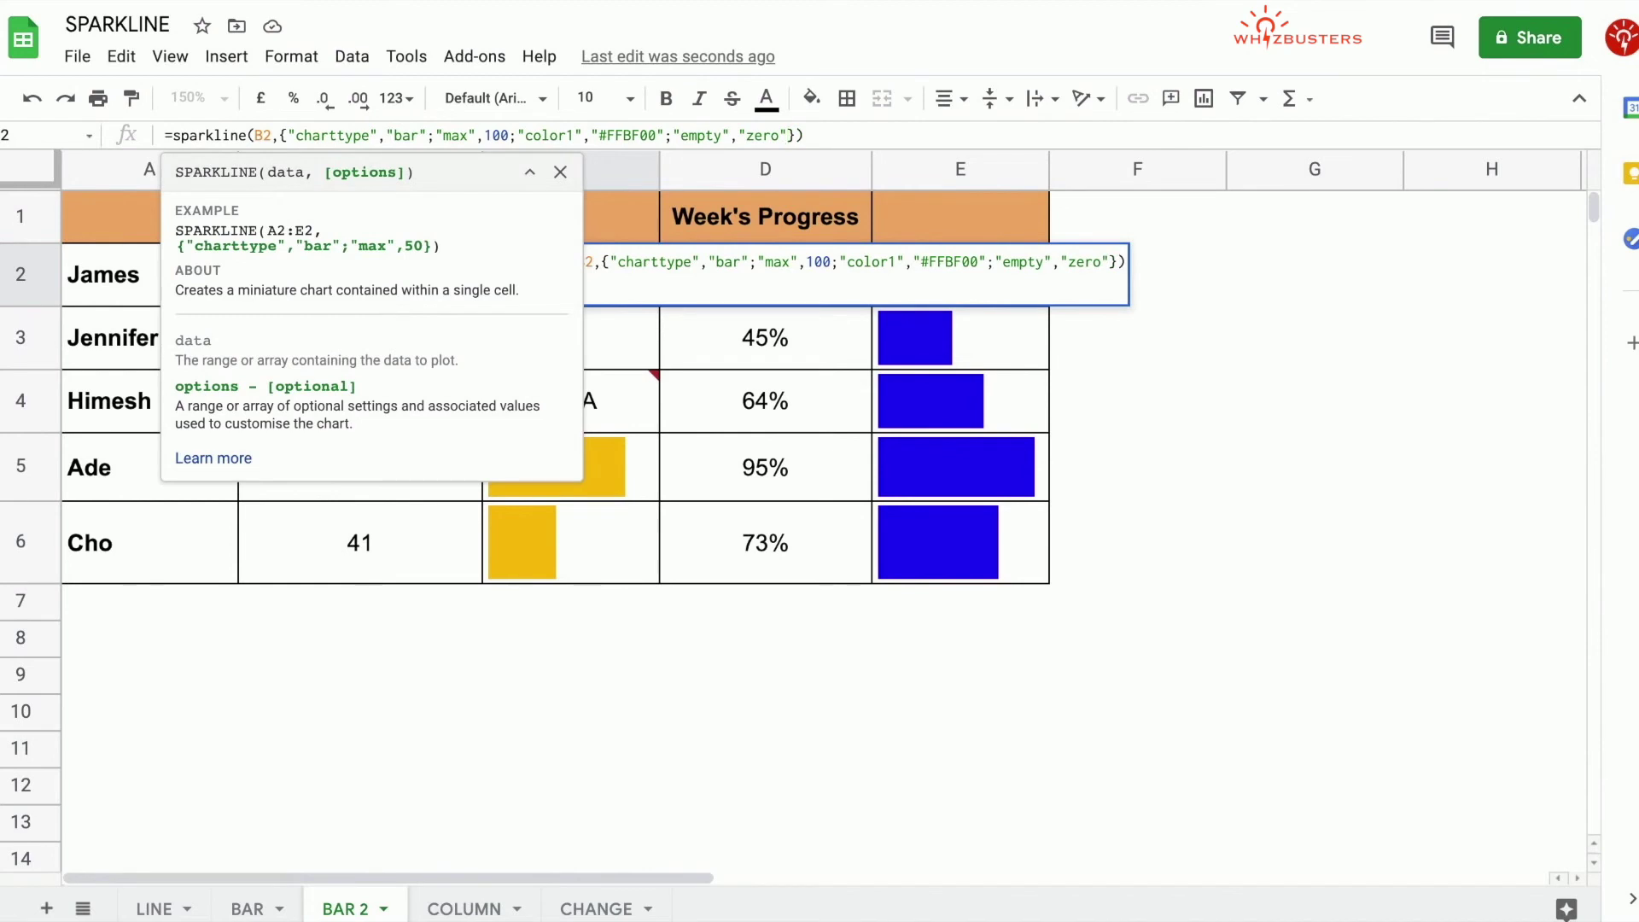
pyautogui.press('Return')
# Copy the sparkline formula with the "empty" "zero" option from C2 down through C6 and check C4.
pyautogui.click(586, 289)
pyautogui.moveTo(659, 306); pyautogui.dragTo(647, 570)
pyautogui.click(634, 403)
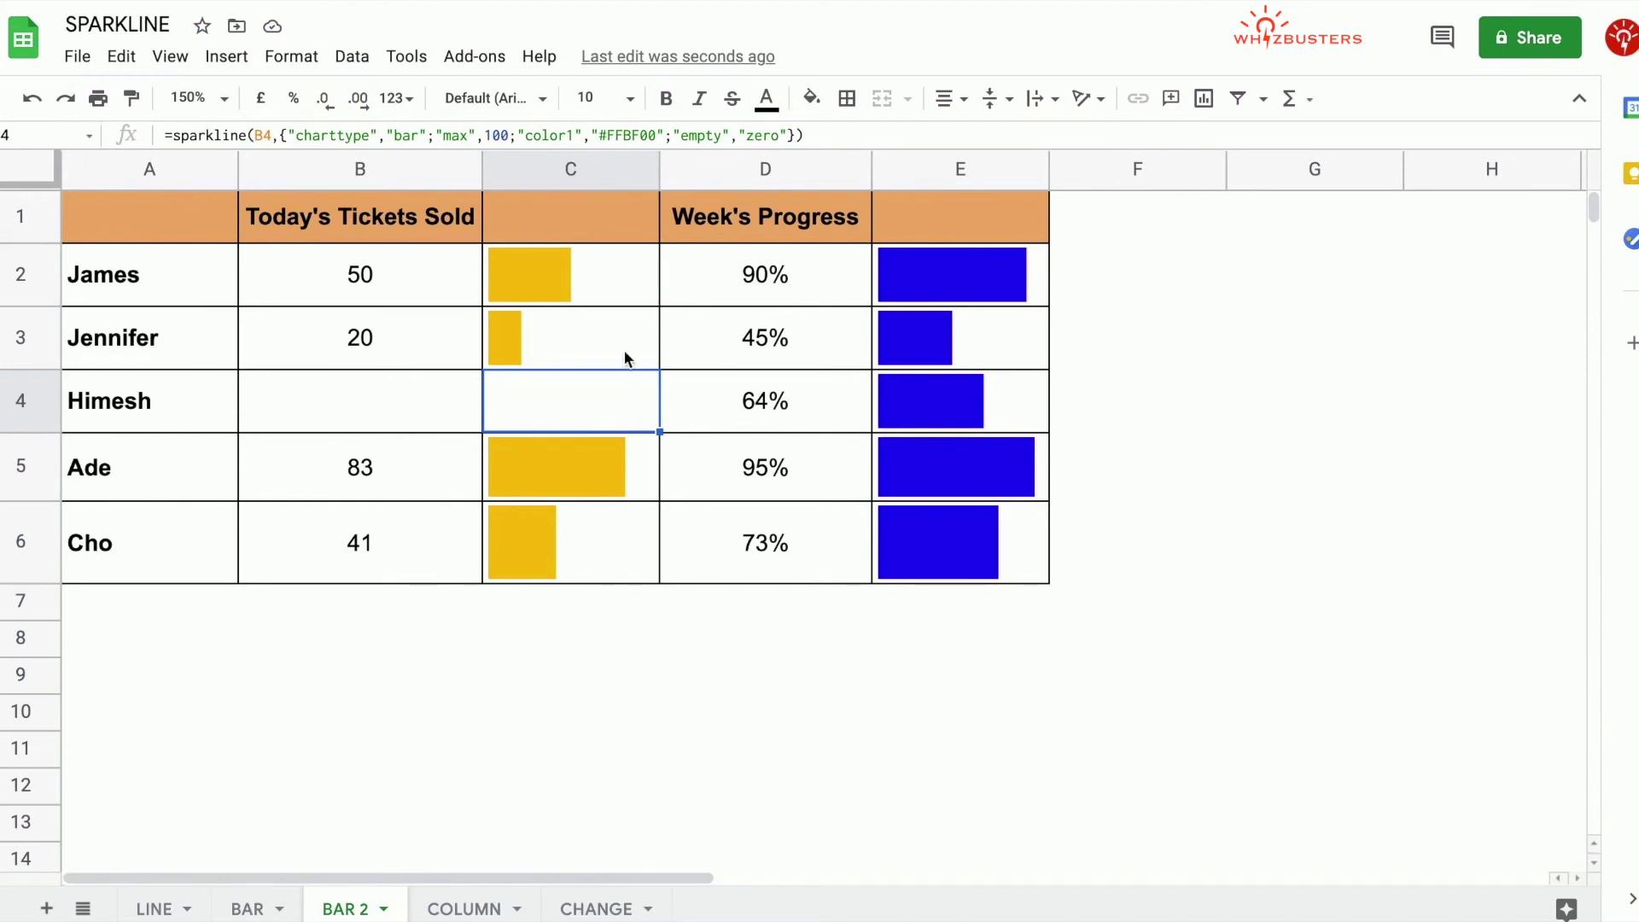
# Set the "empty" option in the C2 sparkline formula to "ignore".
pyautogui.click(611, 278)
pyautogui.click(781, 135)
pyautogui.press('BackSpace')
pyautogui.press('BackSpace')
pyautogui.press('BackSpace')
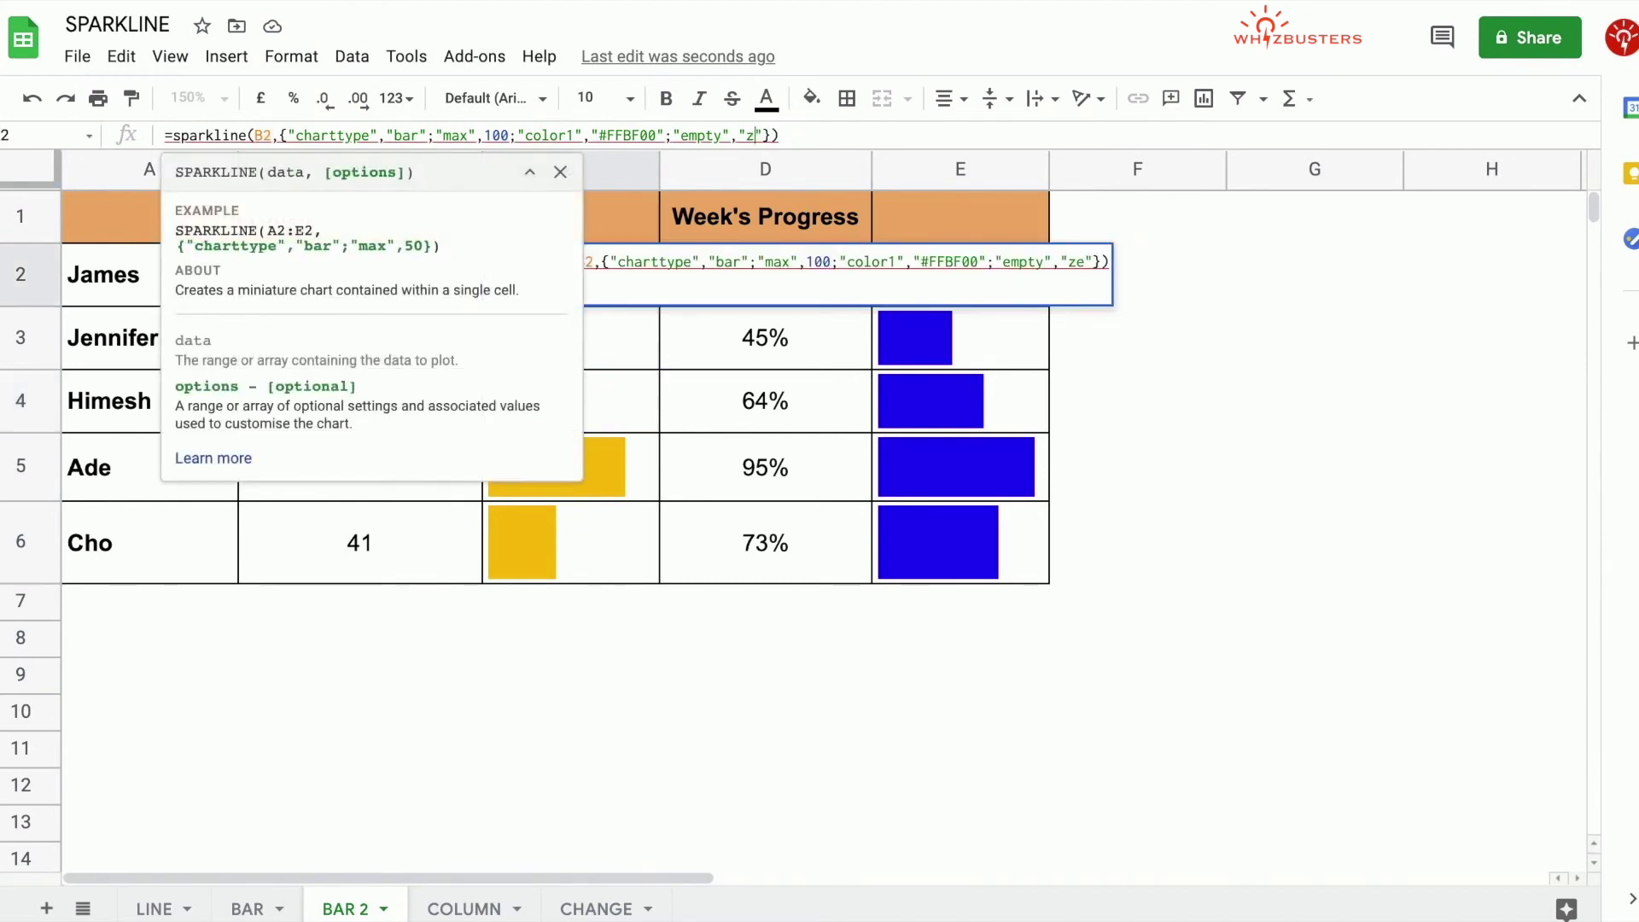
pyautogui.press('BackSpace')
pyautogui.write('ignor')
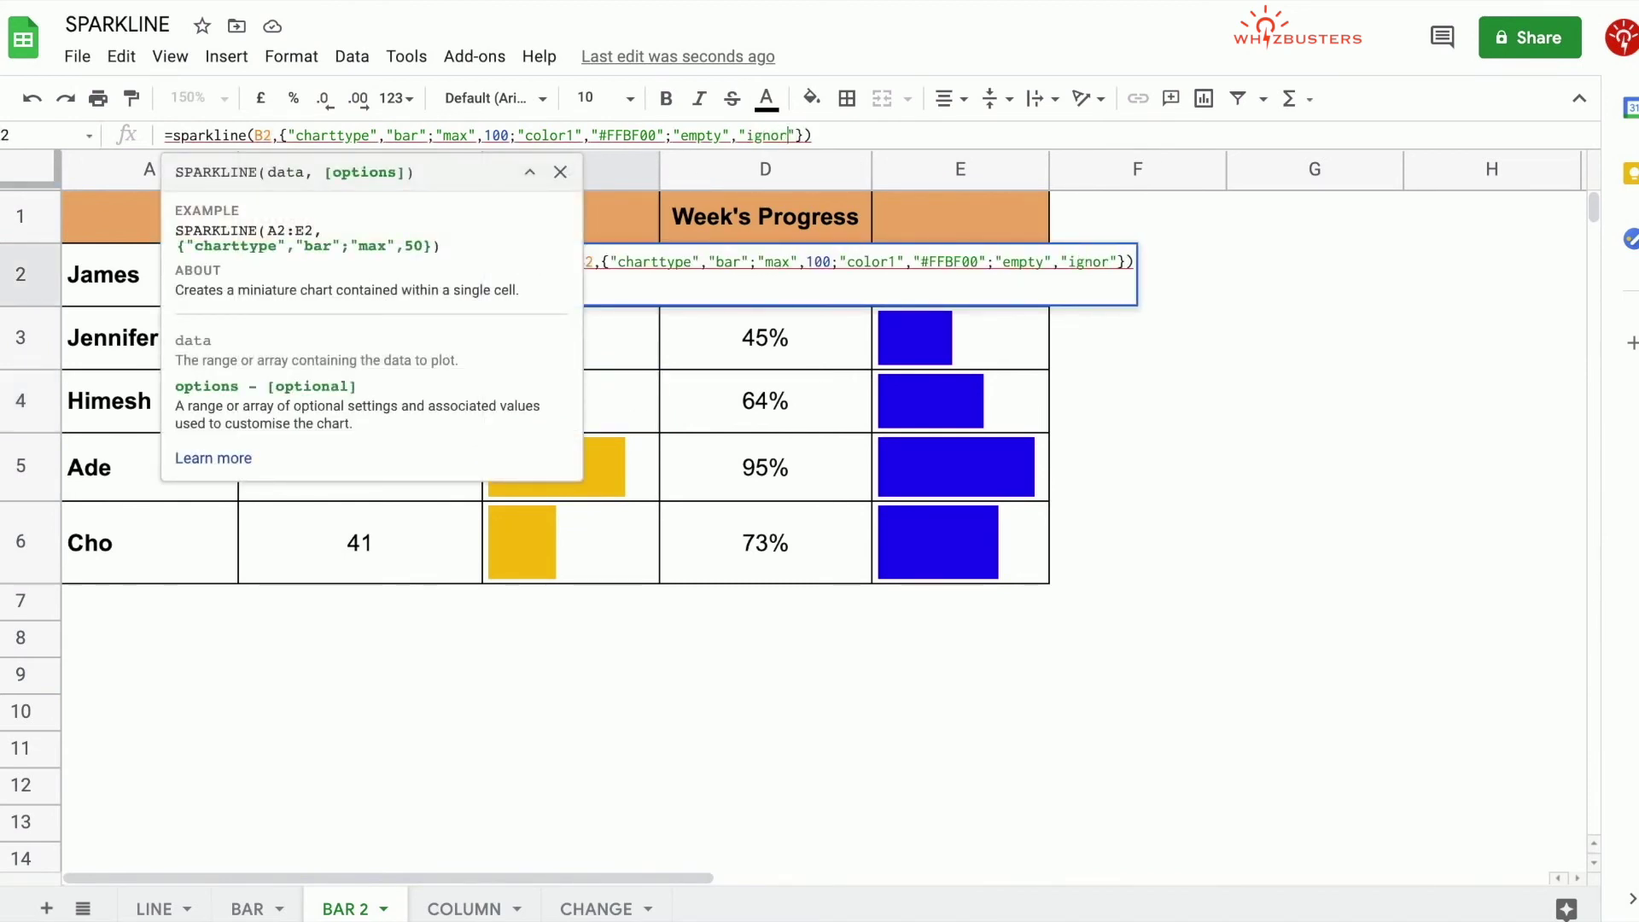
pyautogui.write('e')
pyautogui.press('Return')
# Copy the sparkline formula with the "empty" "ignore" option from C2 down through C6 and check C4.
pyautogui.click(602, 291)
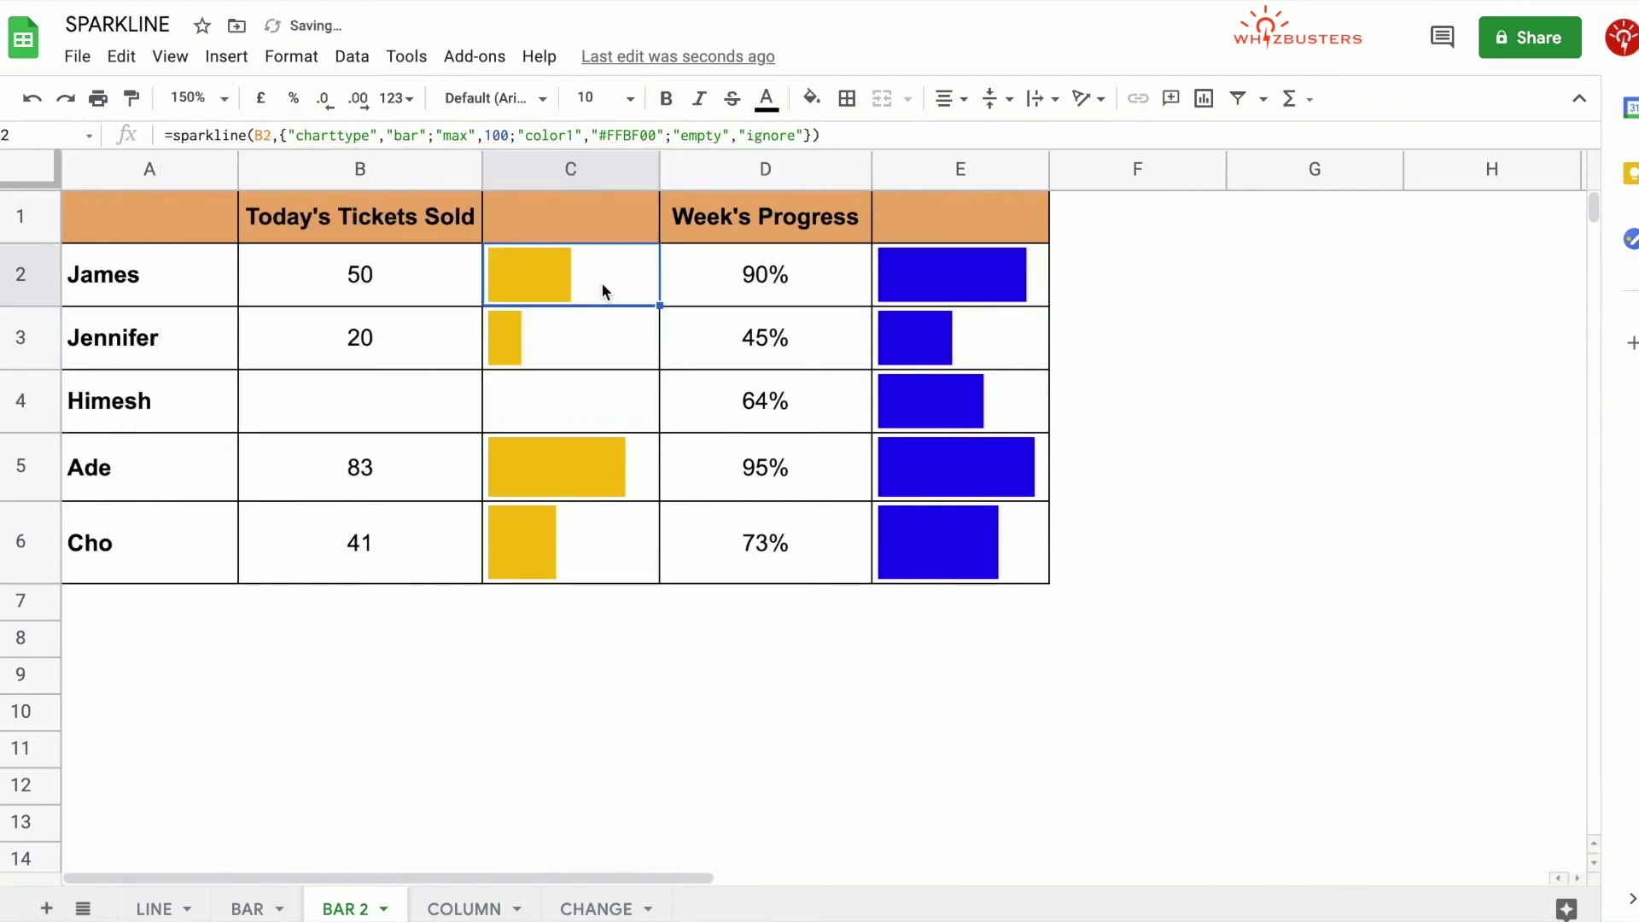
pyautogui.moveTo(659, 305); pyautogui.dragTo(651, 575)
pyautogui.click(616, 422)
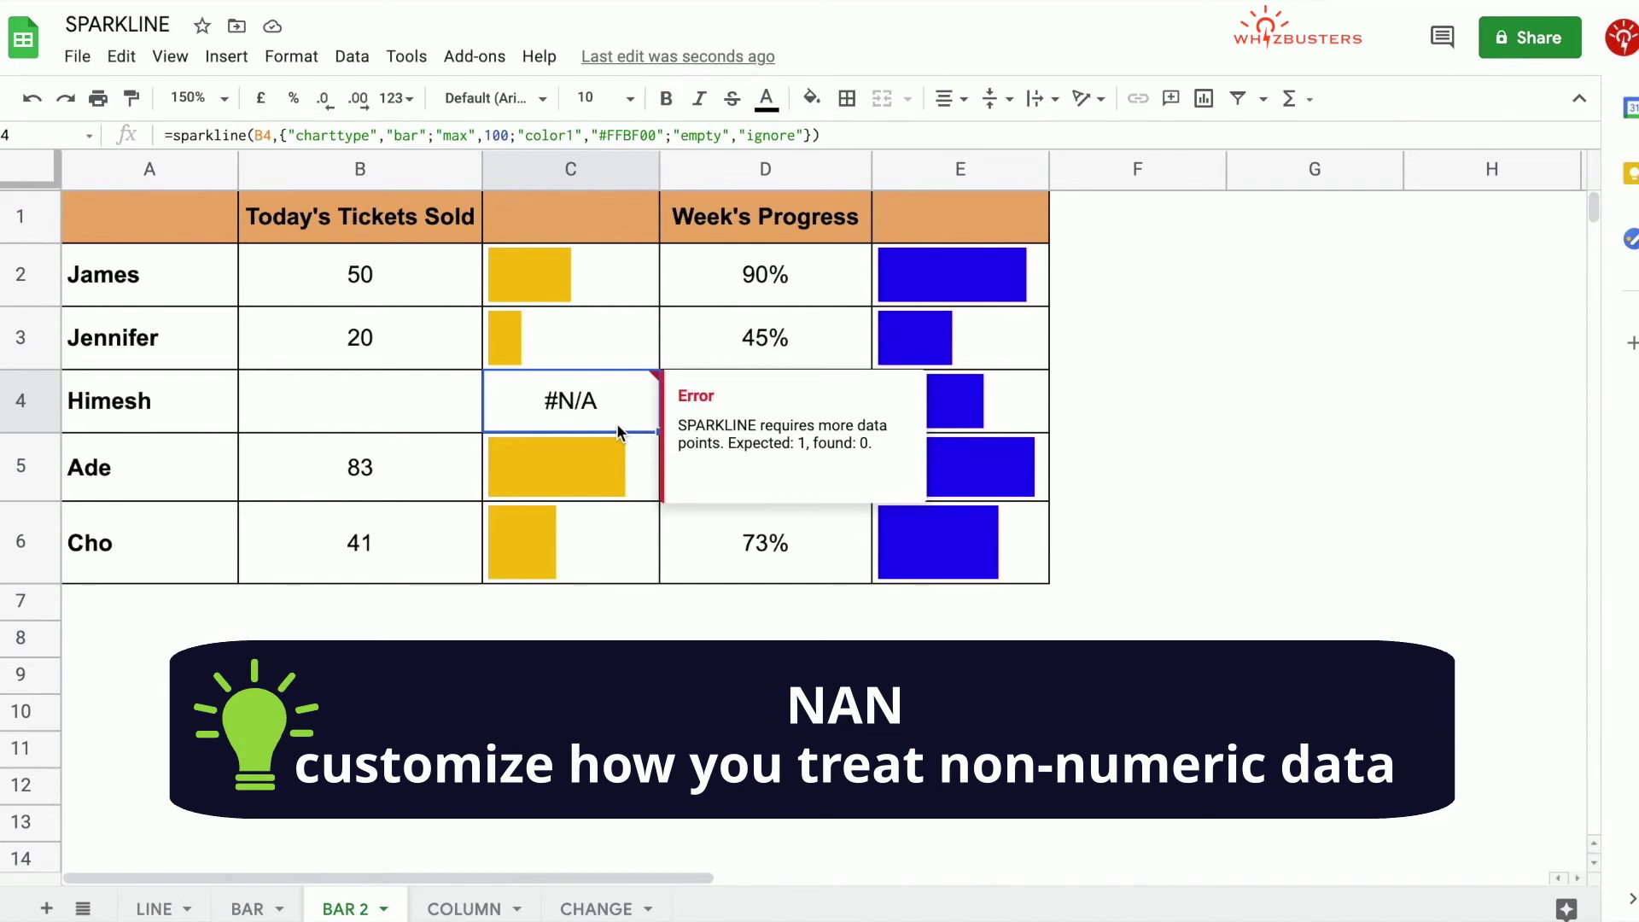
# Replace the Week's Progress value in D4 with "absent" and check the error on the sparkline in E4.
pyautogui.click(1009, 265)
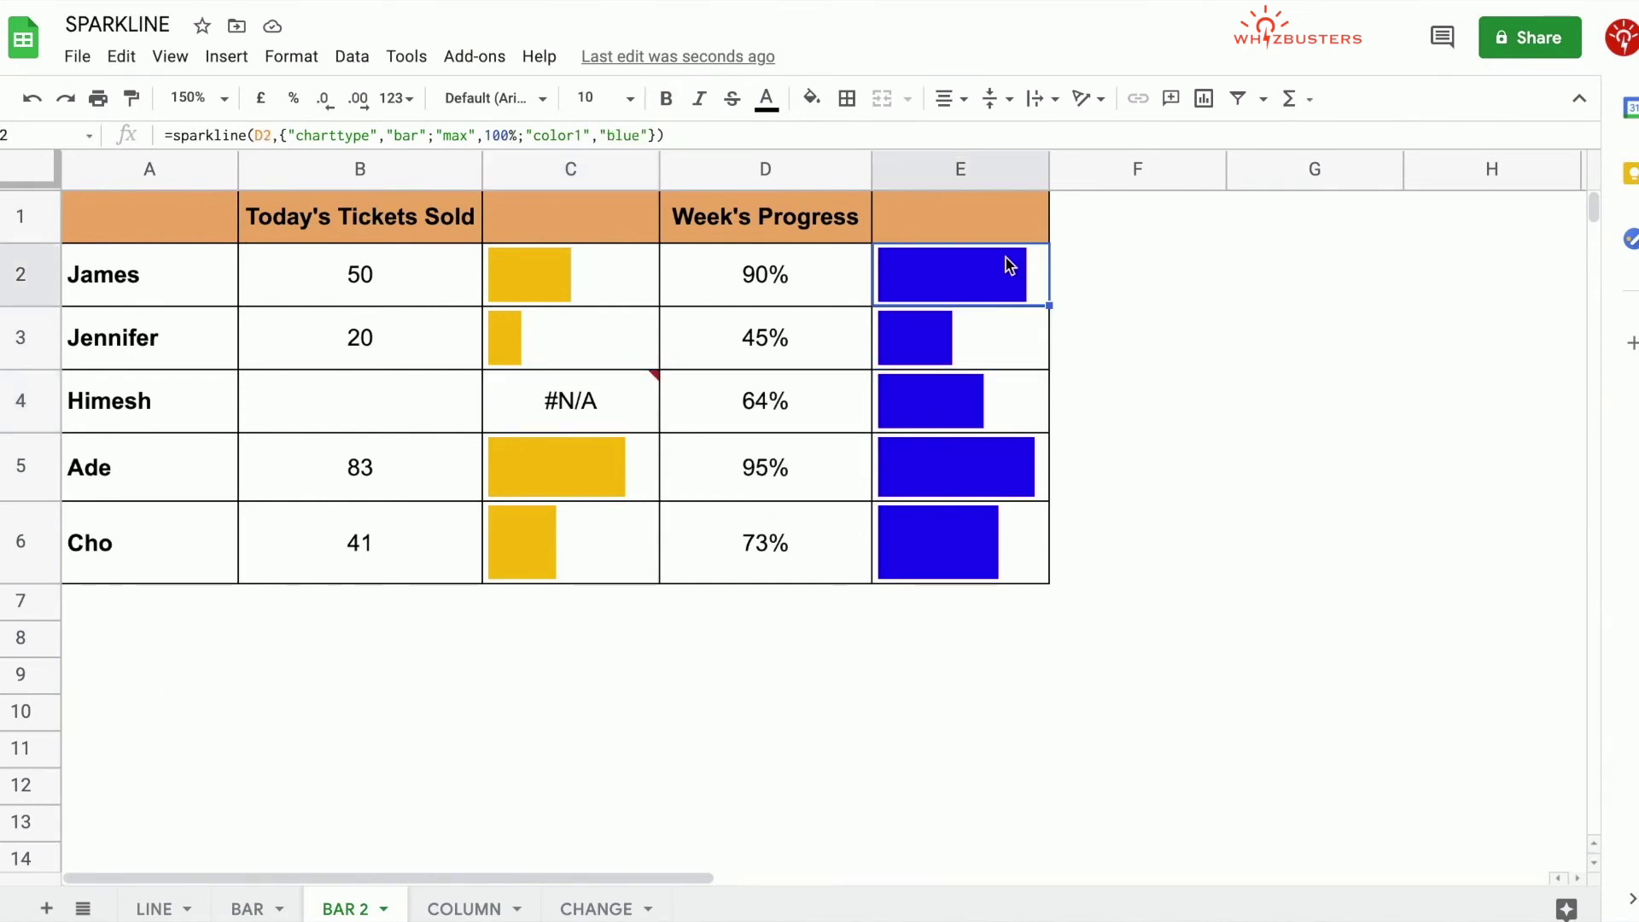
pyautogui.click(780, 403)
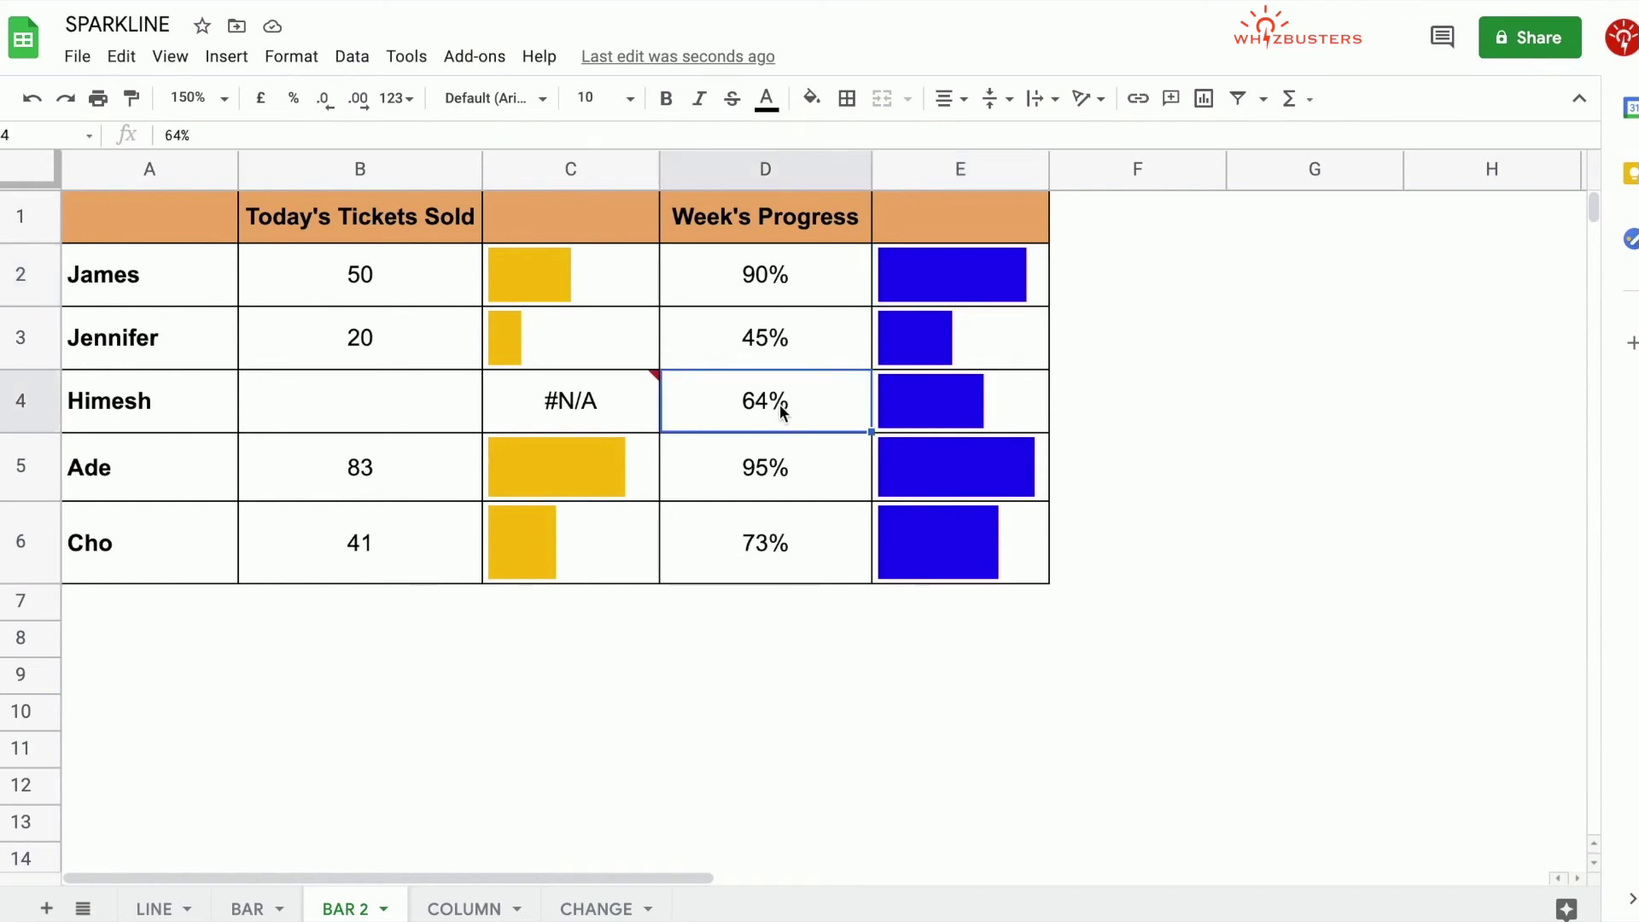
pyautogui.write('absent')
pyautogui.press('Return')
pyautogui.moveTo(982, 406)
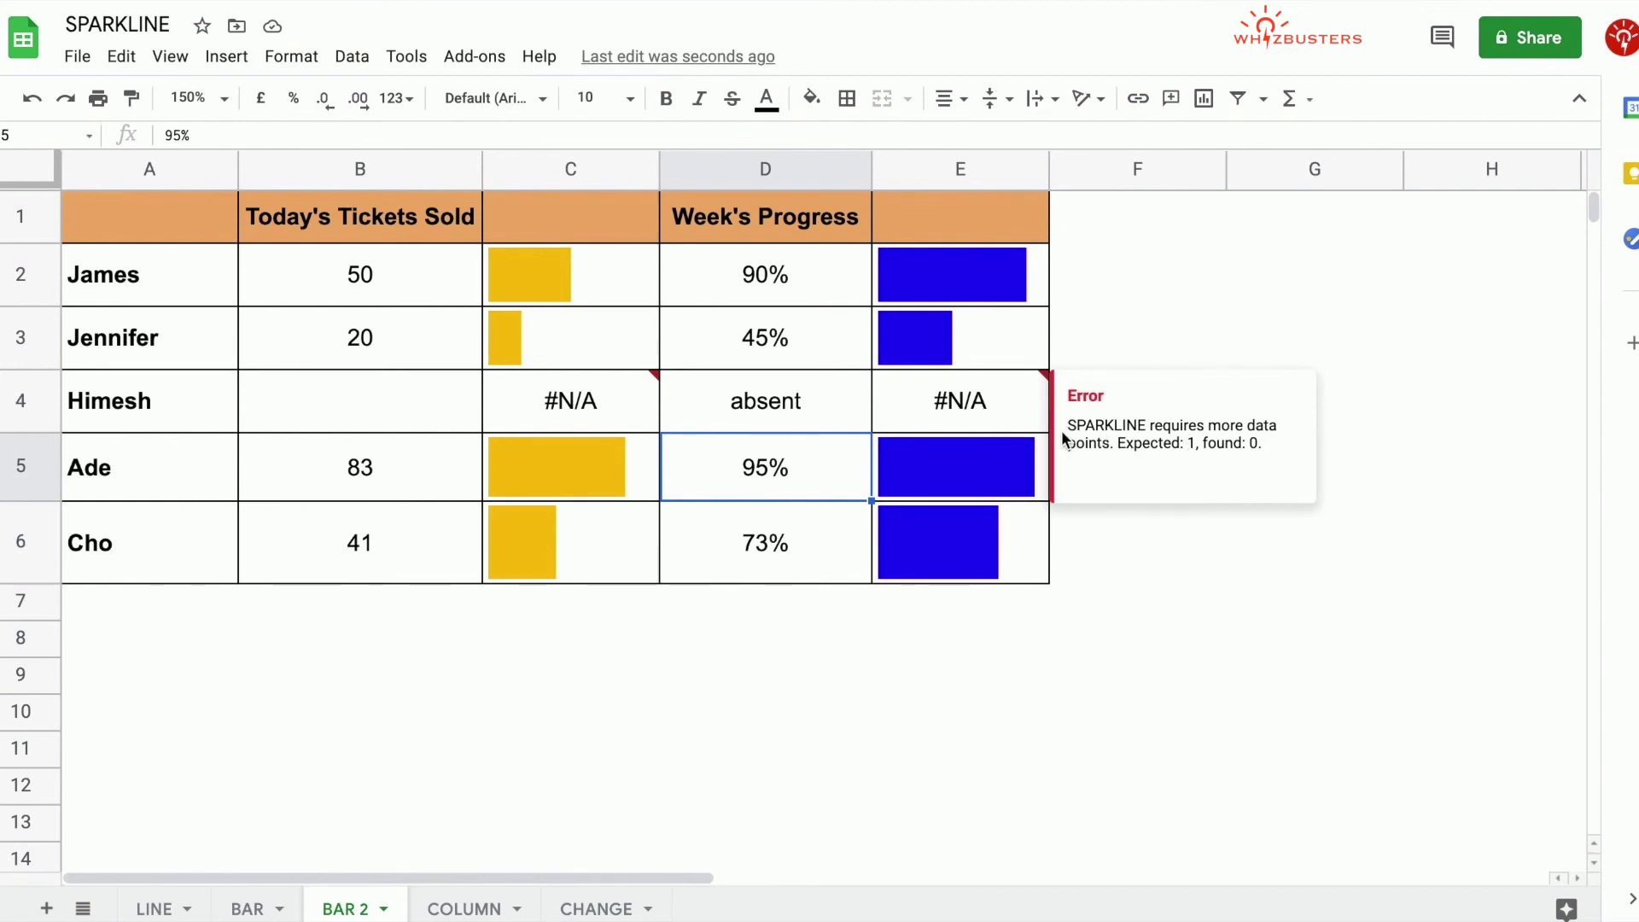
# Add the option "nan" "convert" to the Week's Progress sparkline formula in E2.
pyautogui.click(1008, 300)
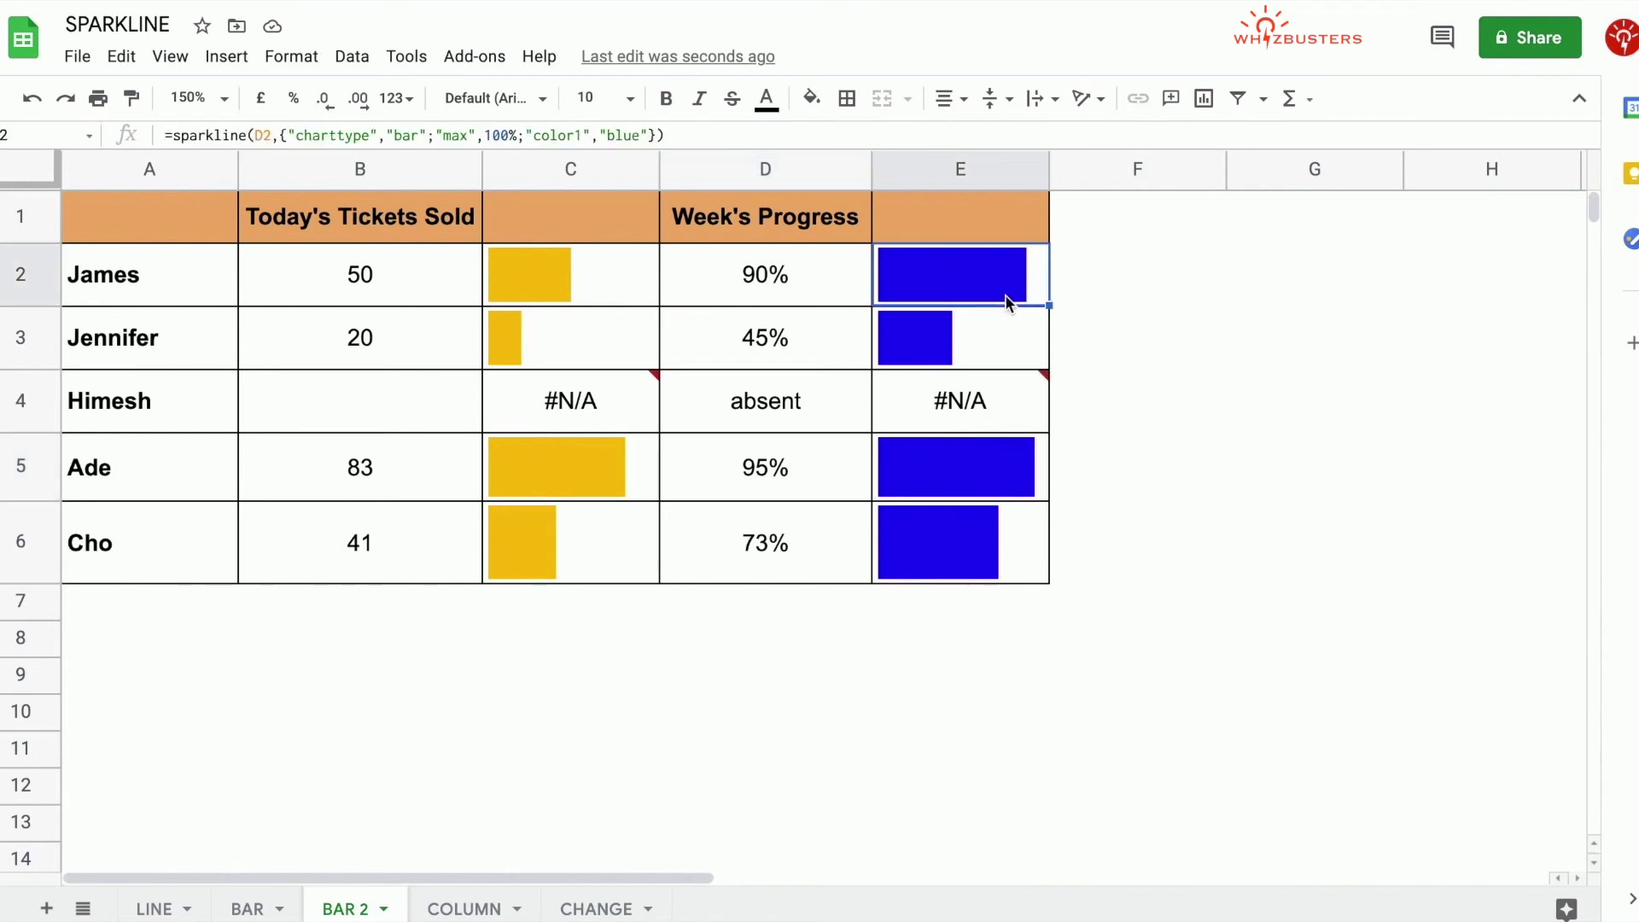
pyautogui.click(648, 136)
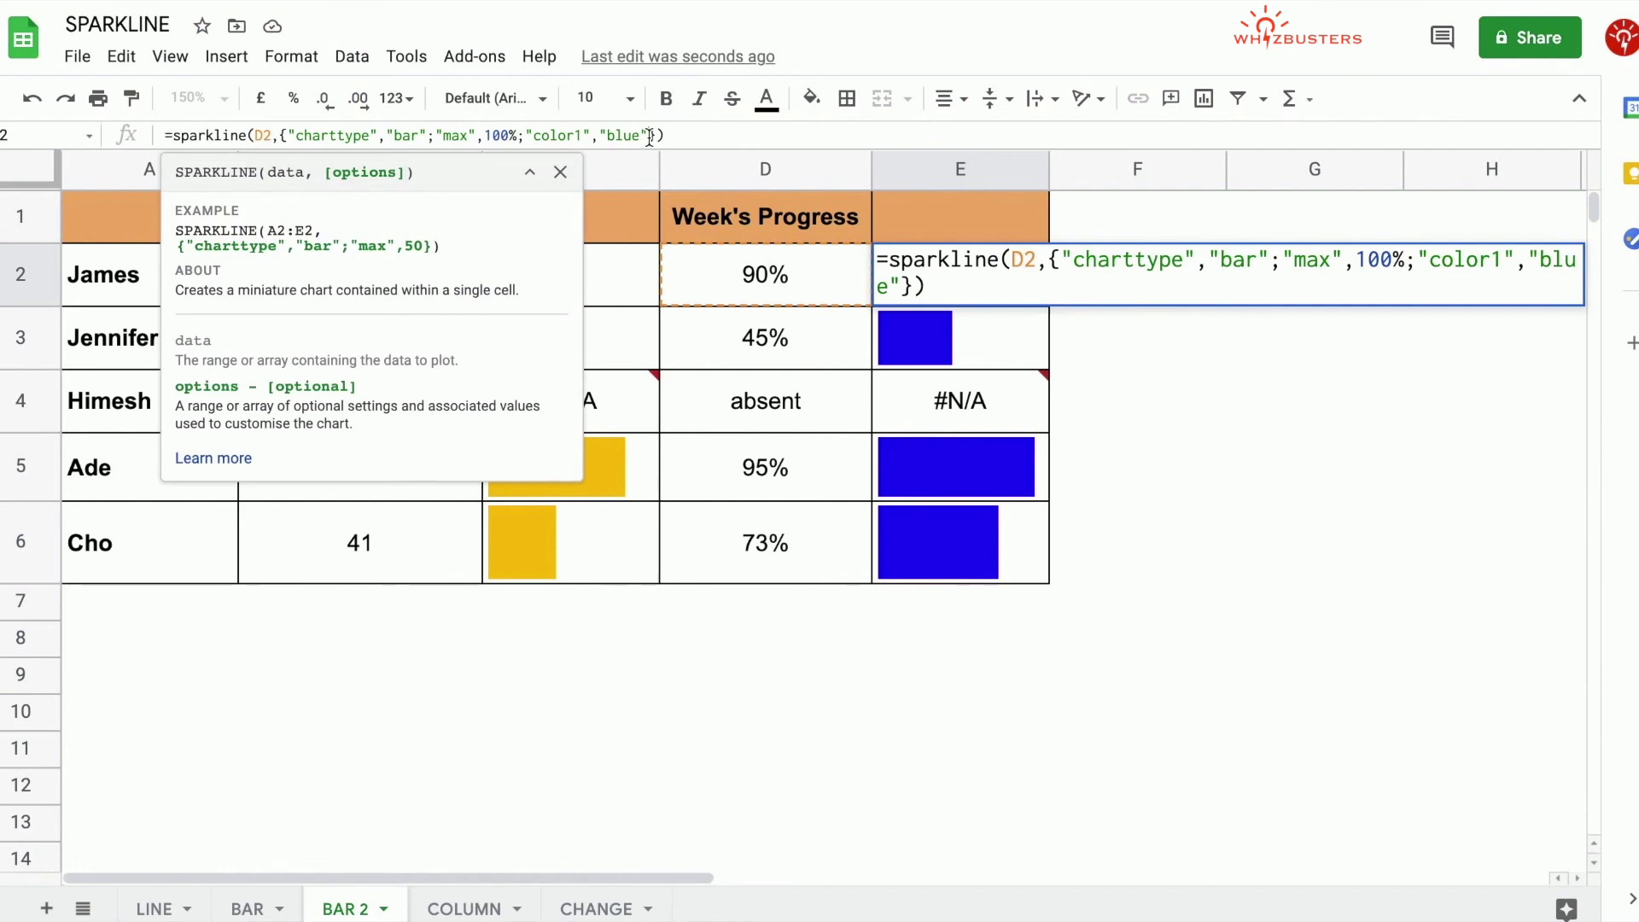
pyautogui.write(';')
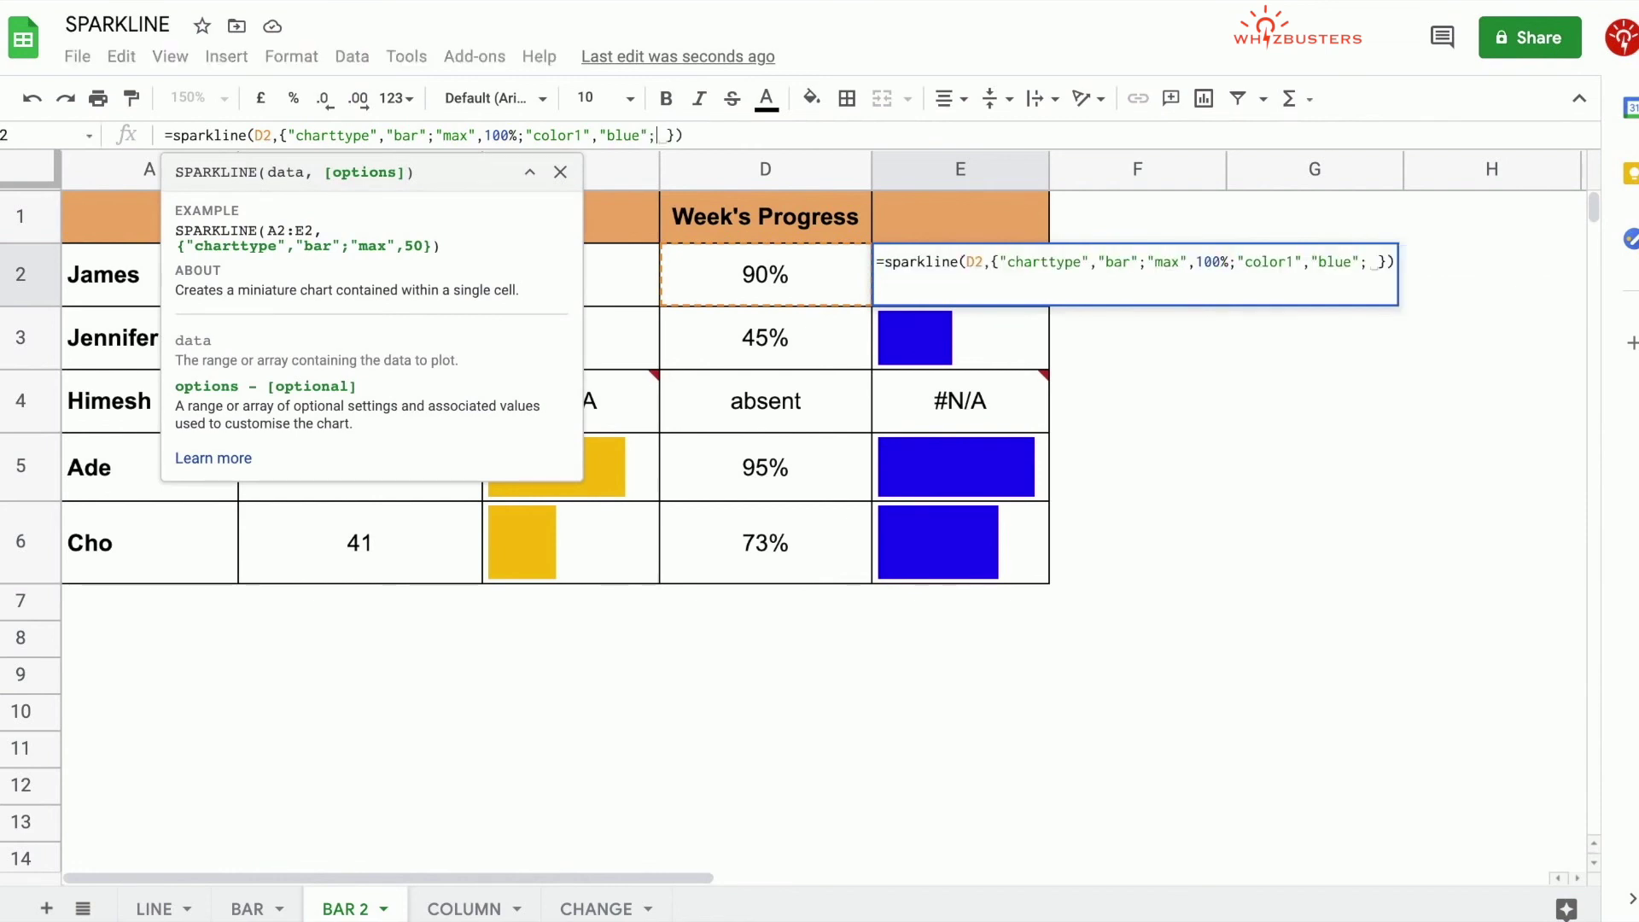
pyautogui.write('"nan",')
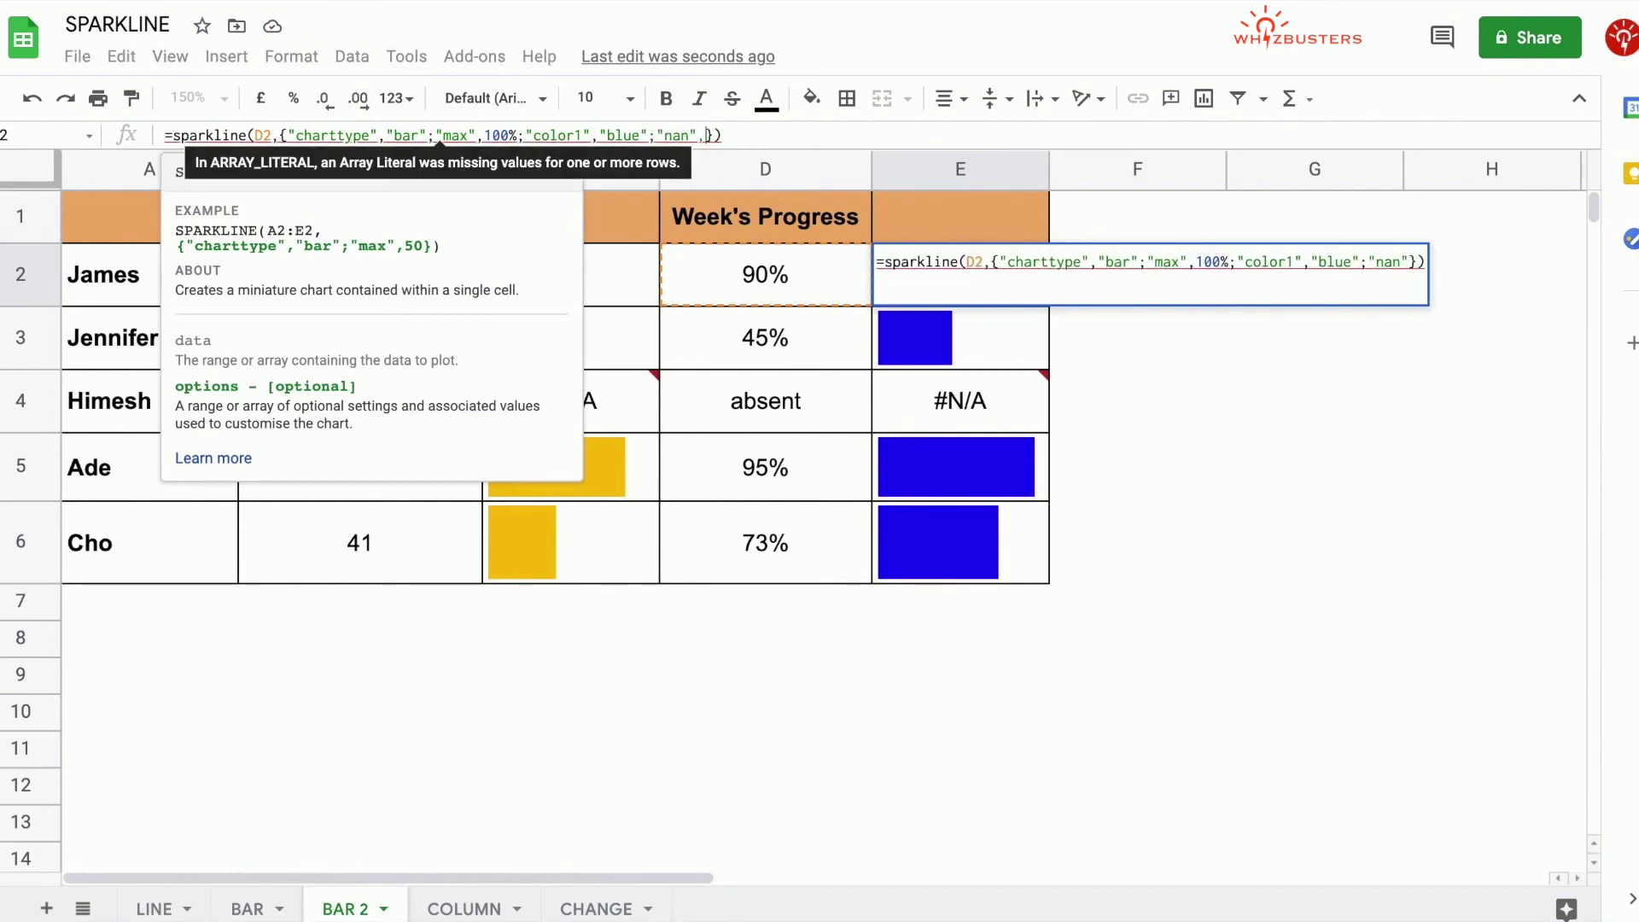
pyautogui.write('"')
pyautogui.write('convert')
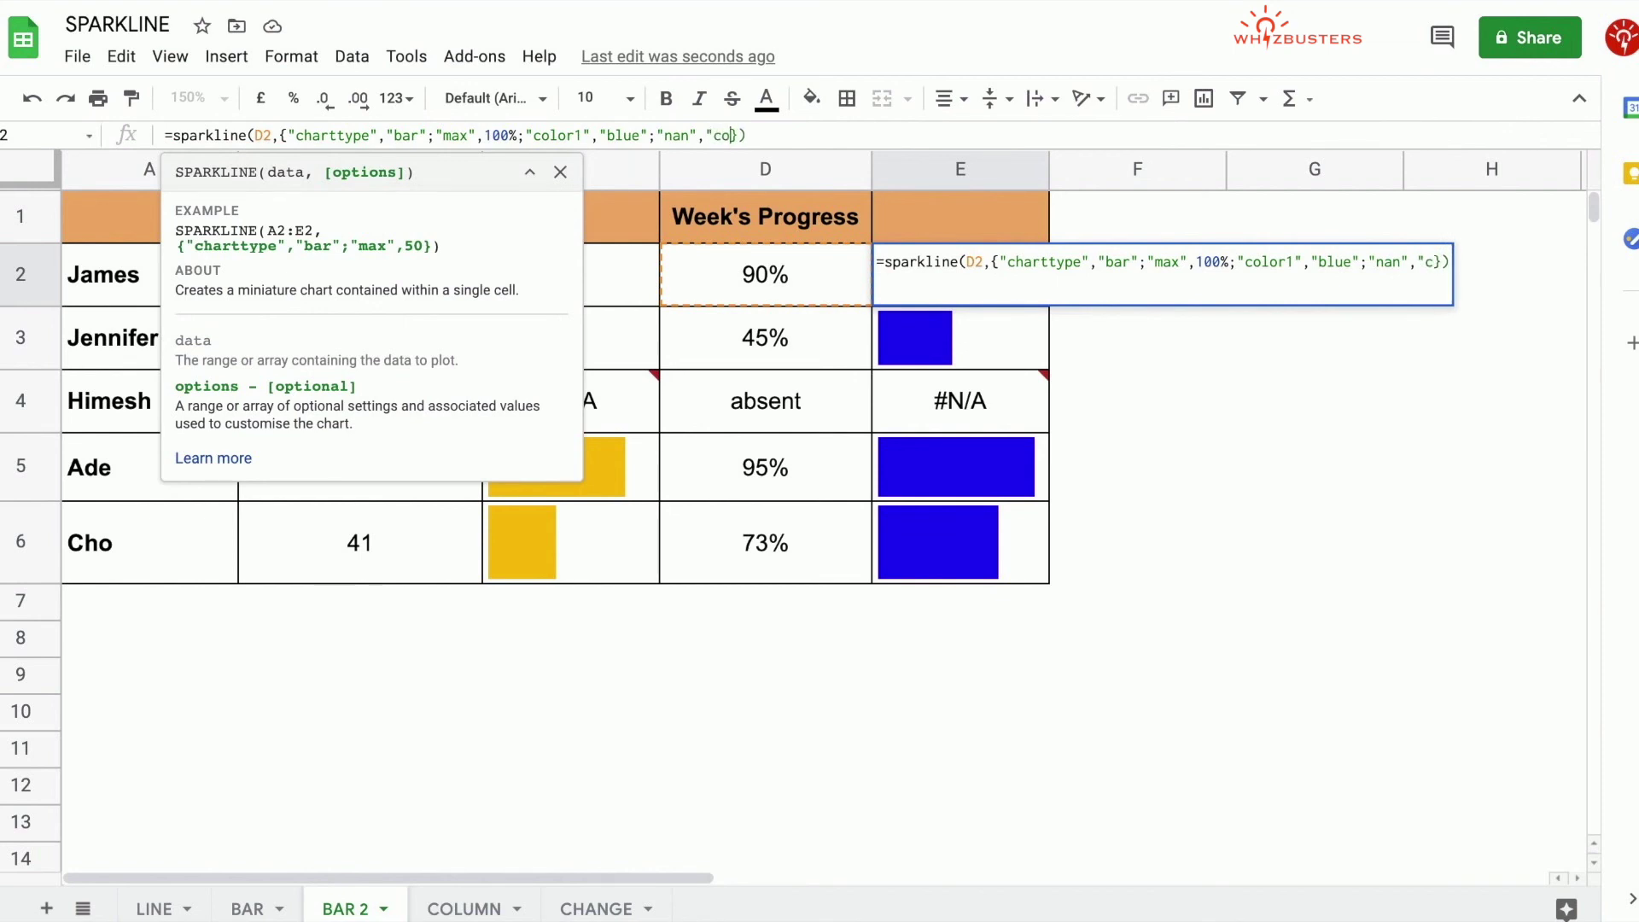
pyautogui.write('"')
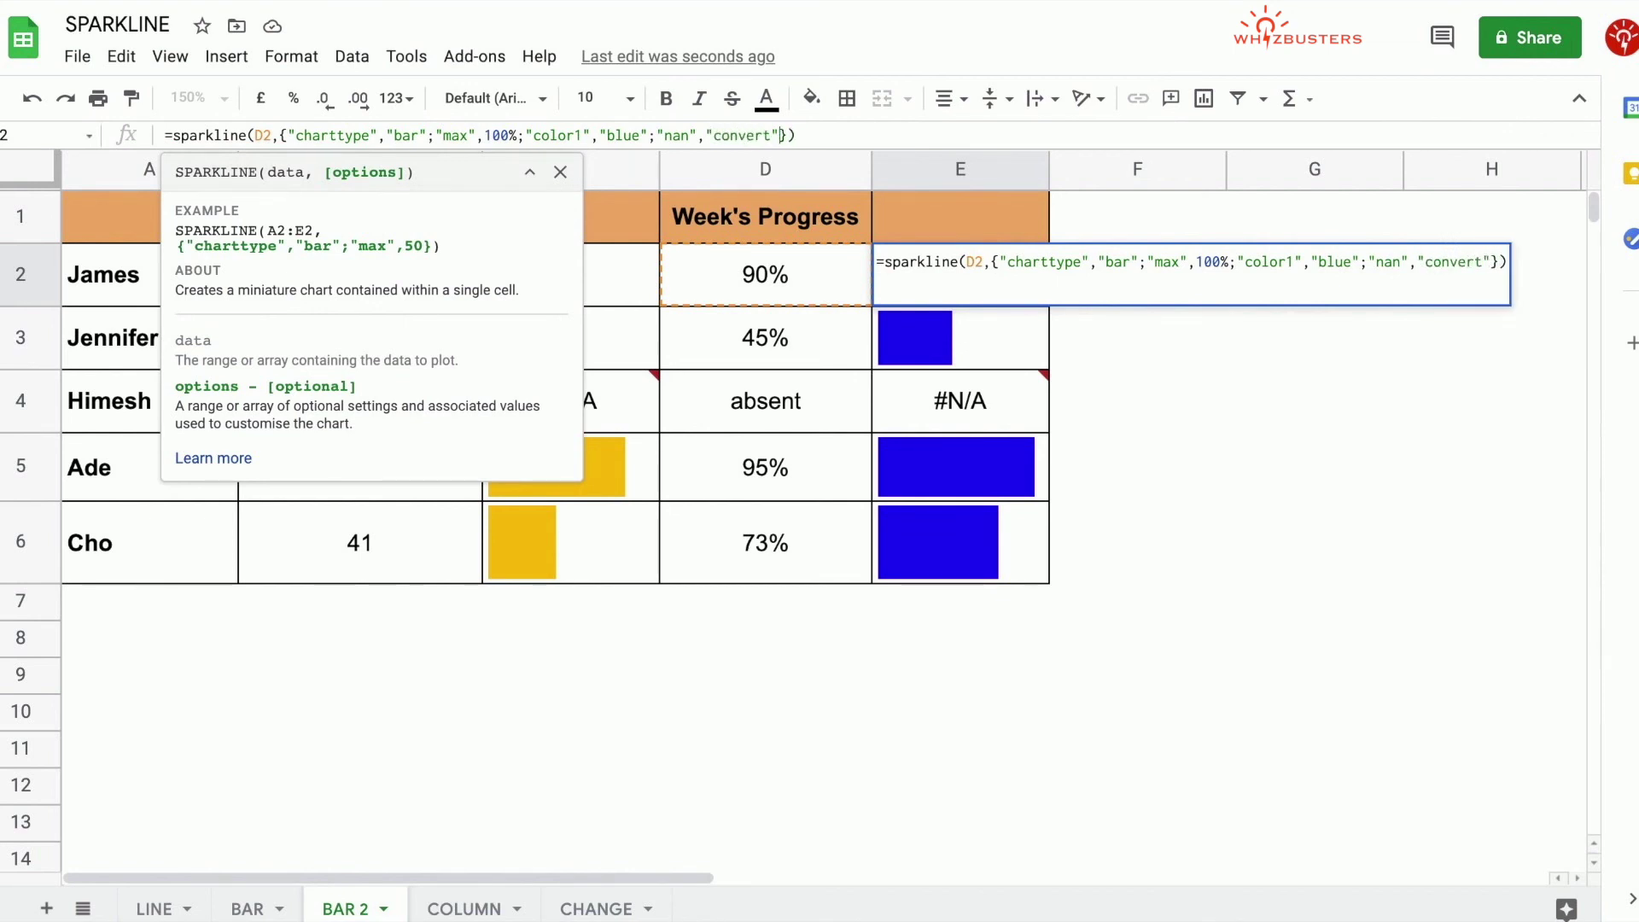
pyautogui.press('Return')
# Copy the sparkline formula with the "nan" "convert" option from E2 down through E6 and check E4.
pyautogui.click(983, 302)
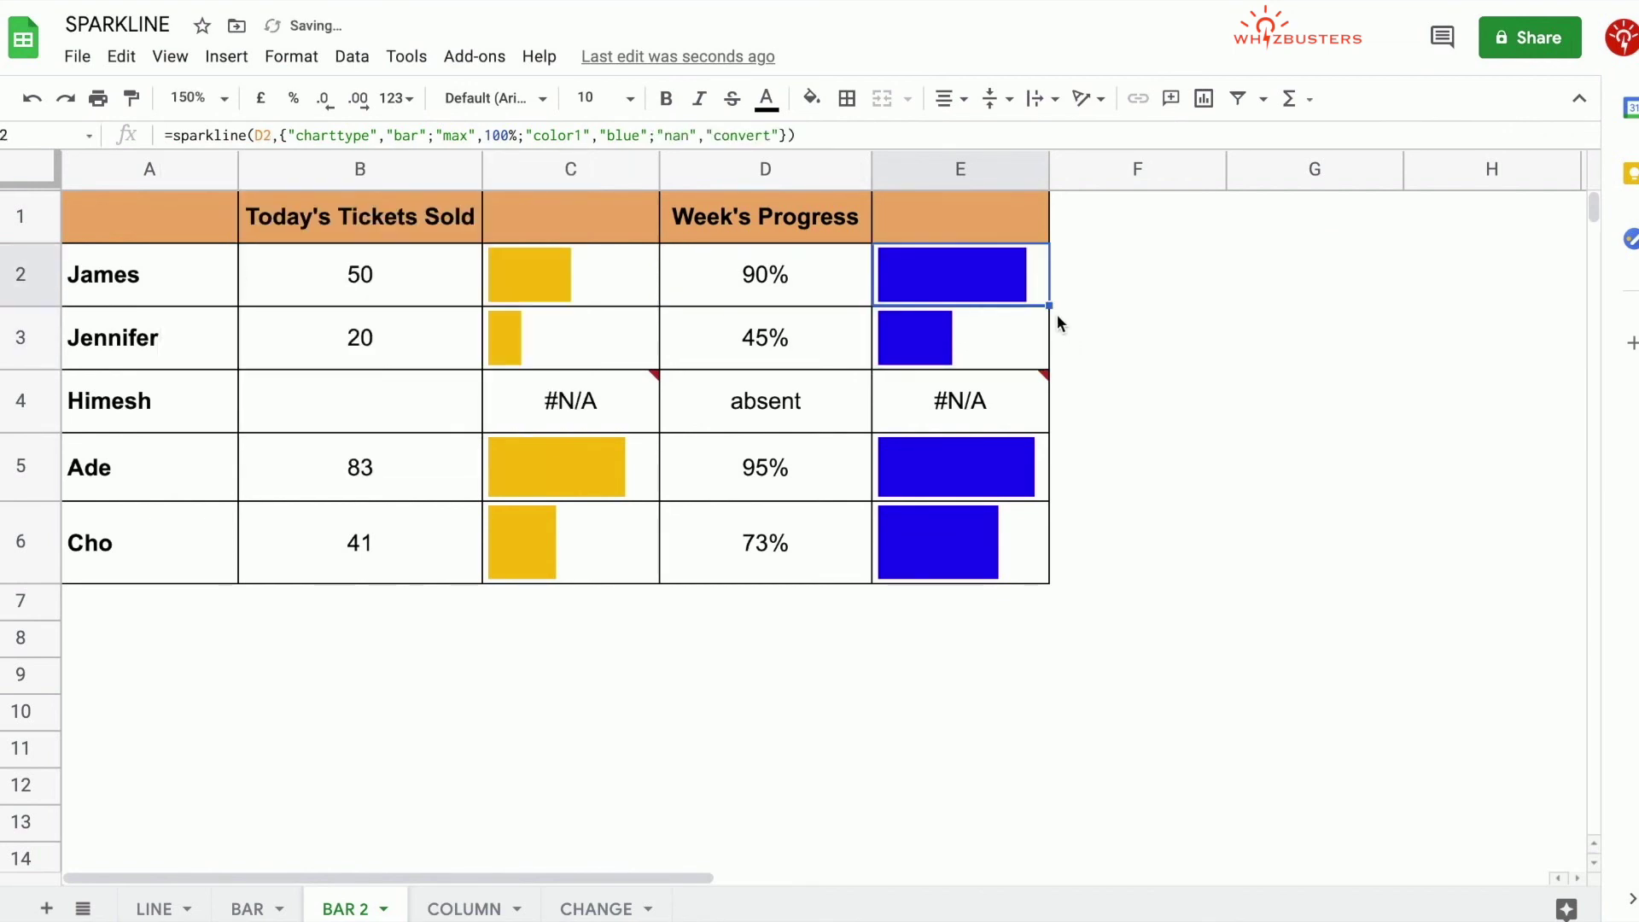
pyautogui.moveTo(1048, 305); pyautogui.dragTo(1024, 559)
pyautogui.click(998, 382)
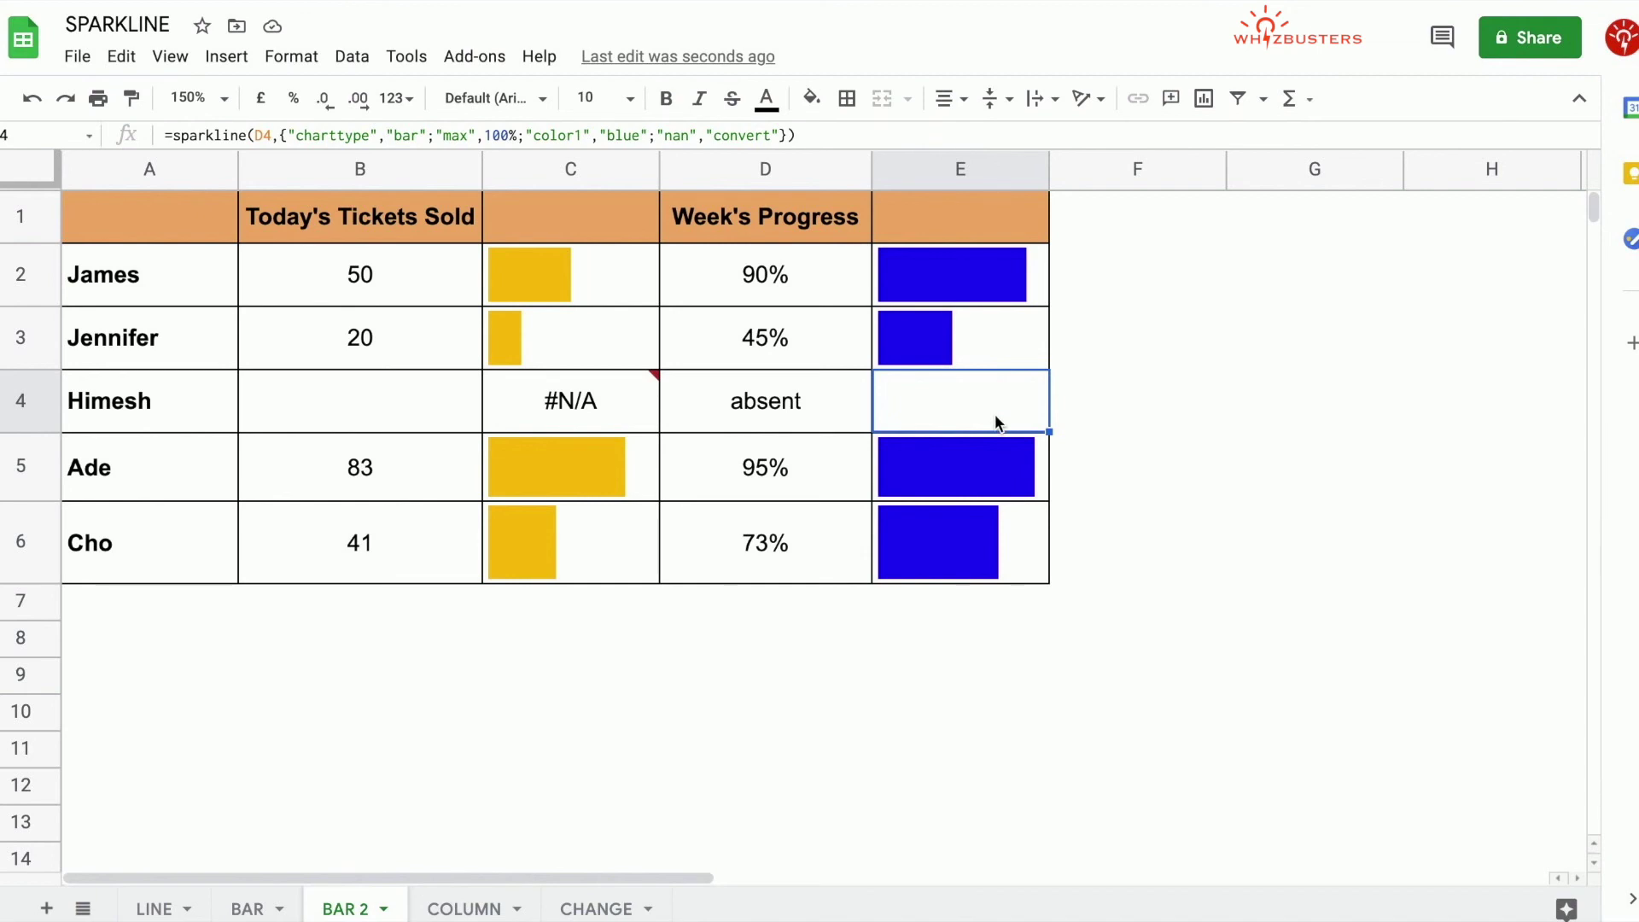
# Change the "nan" option in the Week's Progress sparkline formula in E2 to "ignore".
pyautogui.click(981, 278)
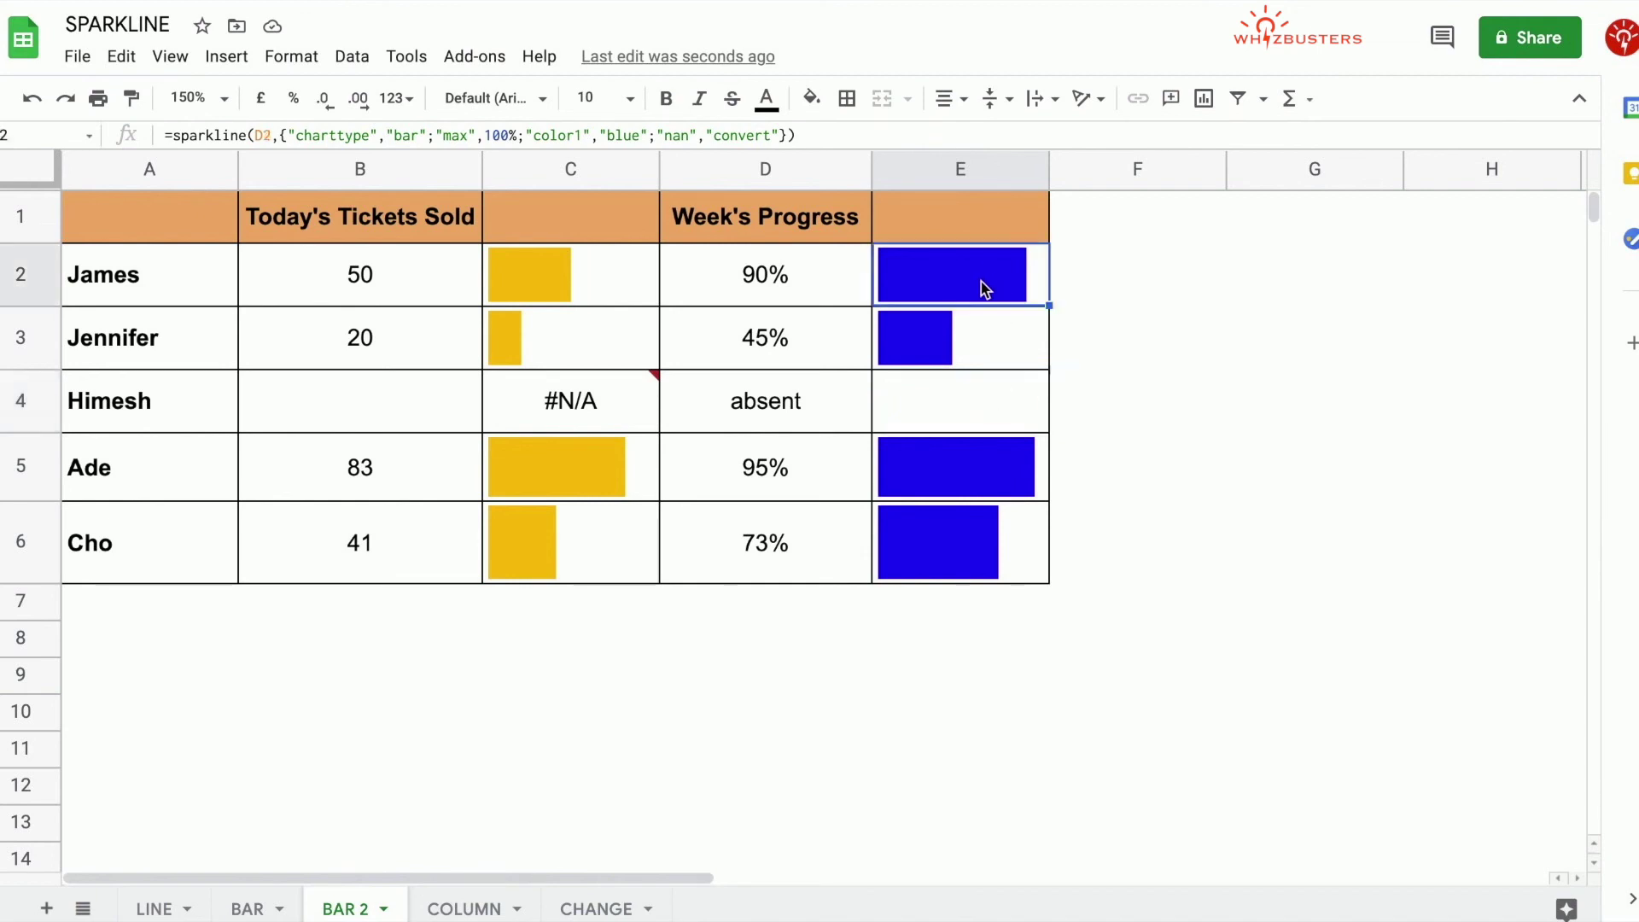
pyautogui.click(771, 135)
pyautogui.press('BackSpace')
pyautogui.press('BackSpace')
pyautogui.press('BackSpace')
pyautogui.press('BackSpace')
pyautogui.press('BackSpace')
pyautogui.press('BackSpace')
pyautogui.press('BackSpace')
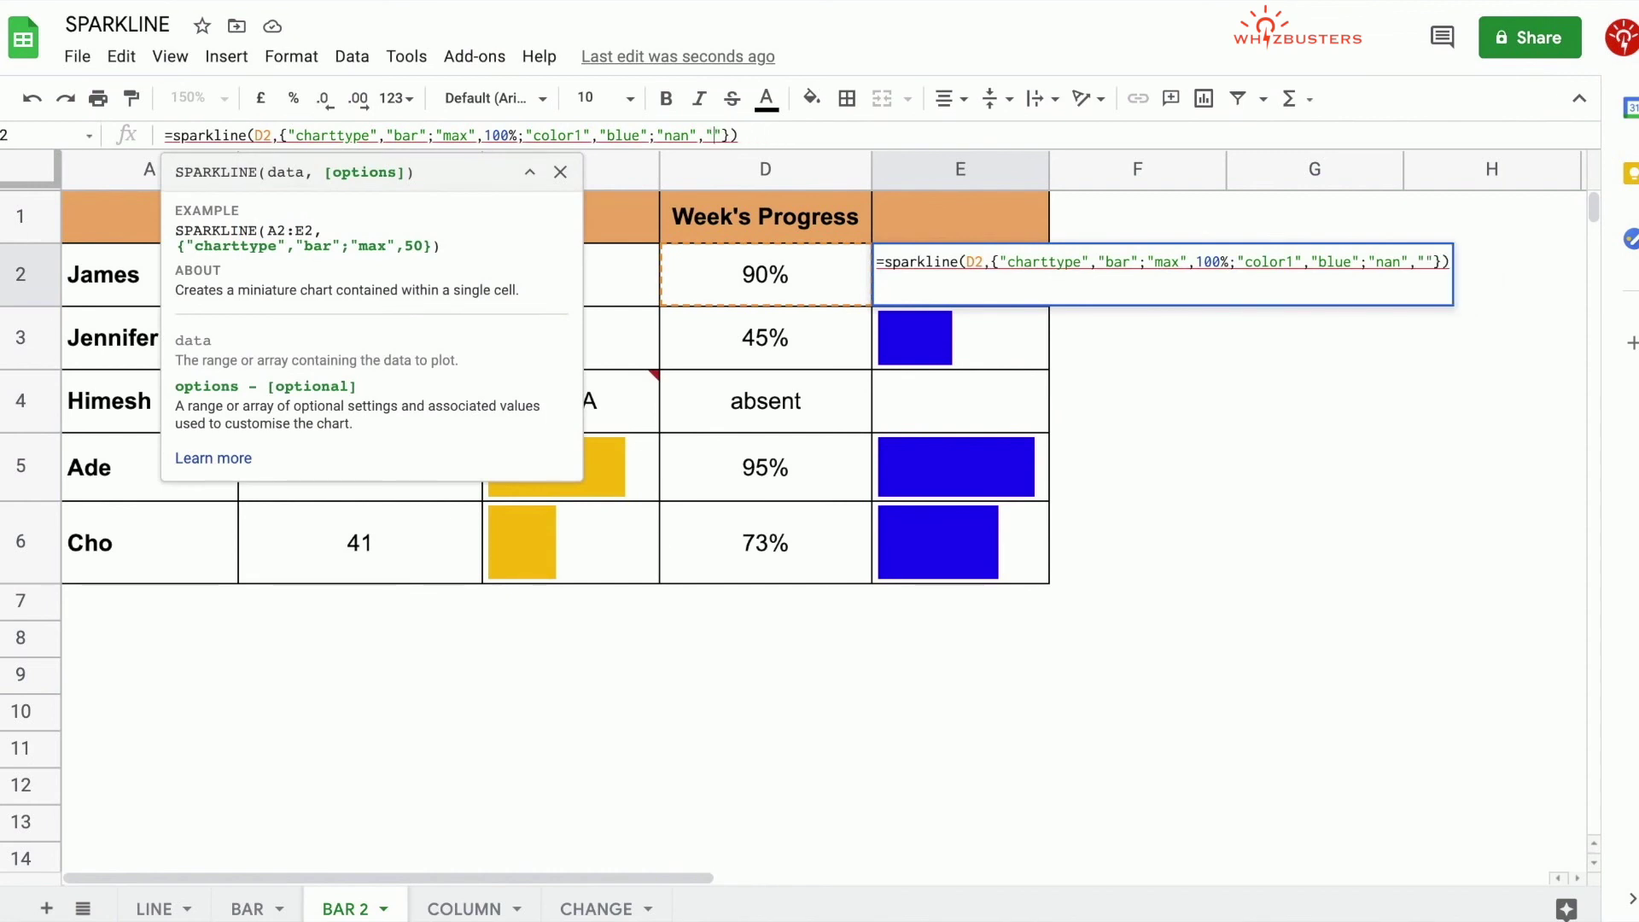
pyautogui.write('ignore')
pyautogui.press('Return')
# Copy the sparkline formula with the "nan" "ignore" option from E2 down through E6 and check E4.
pyautogui.click(1004, 293)
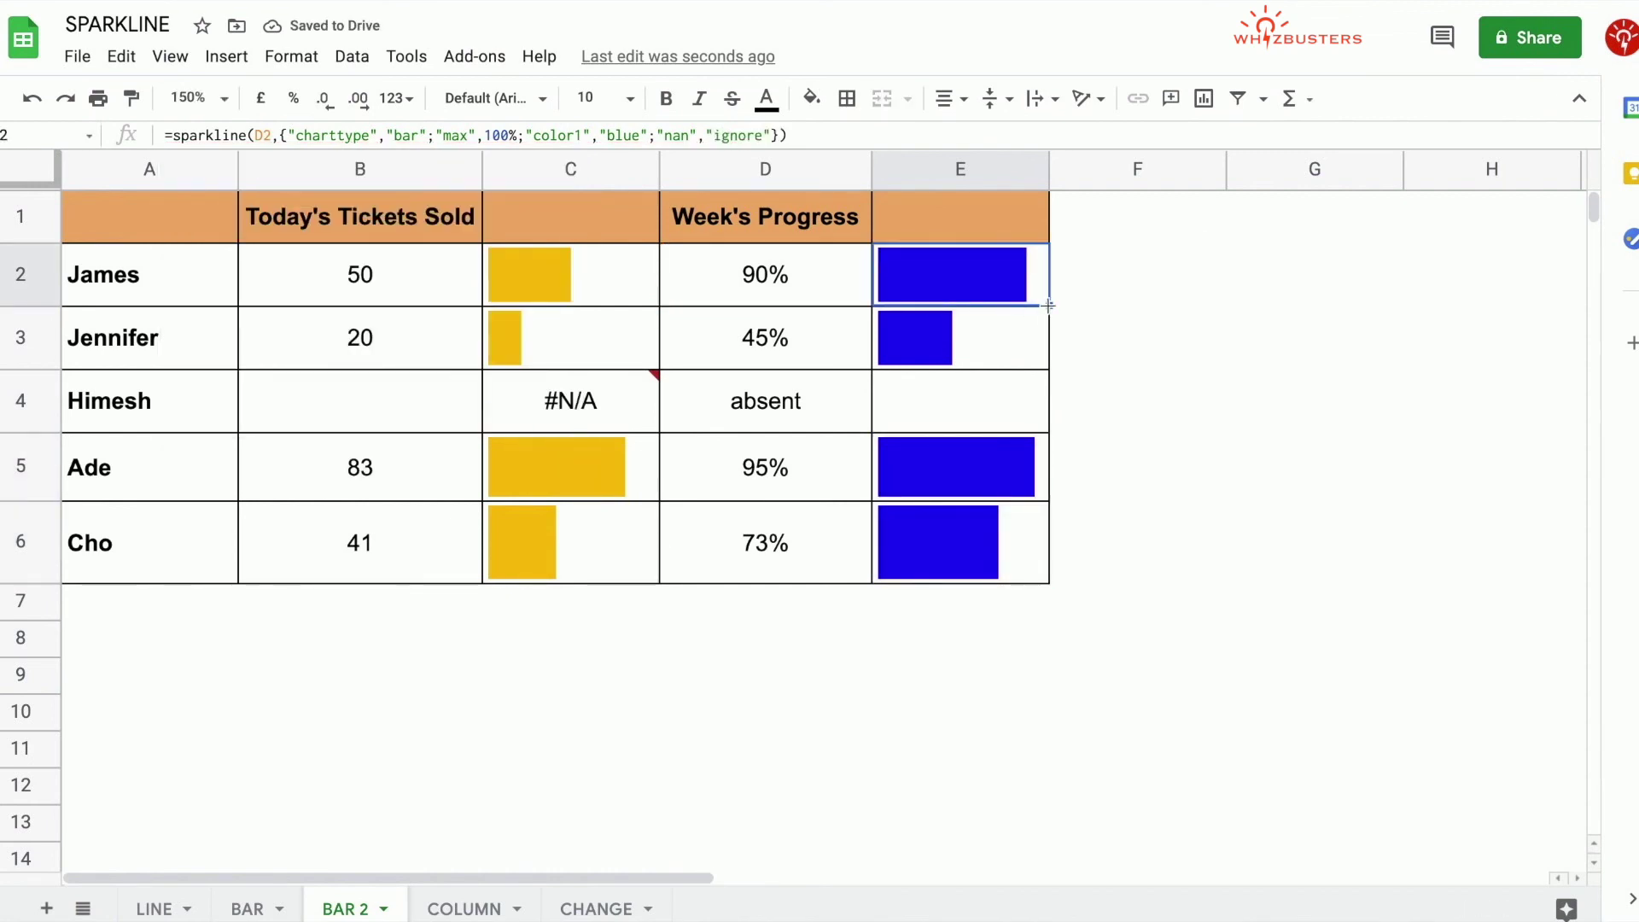
pyautogui.moveTo(1048, 305); pyautogui.dragTo(1001, 576)
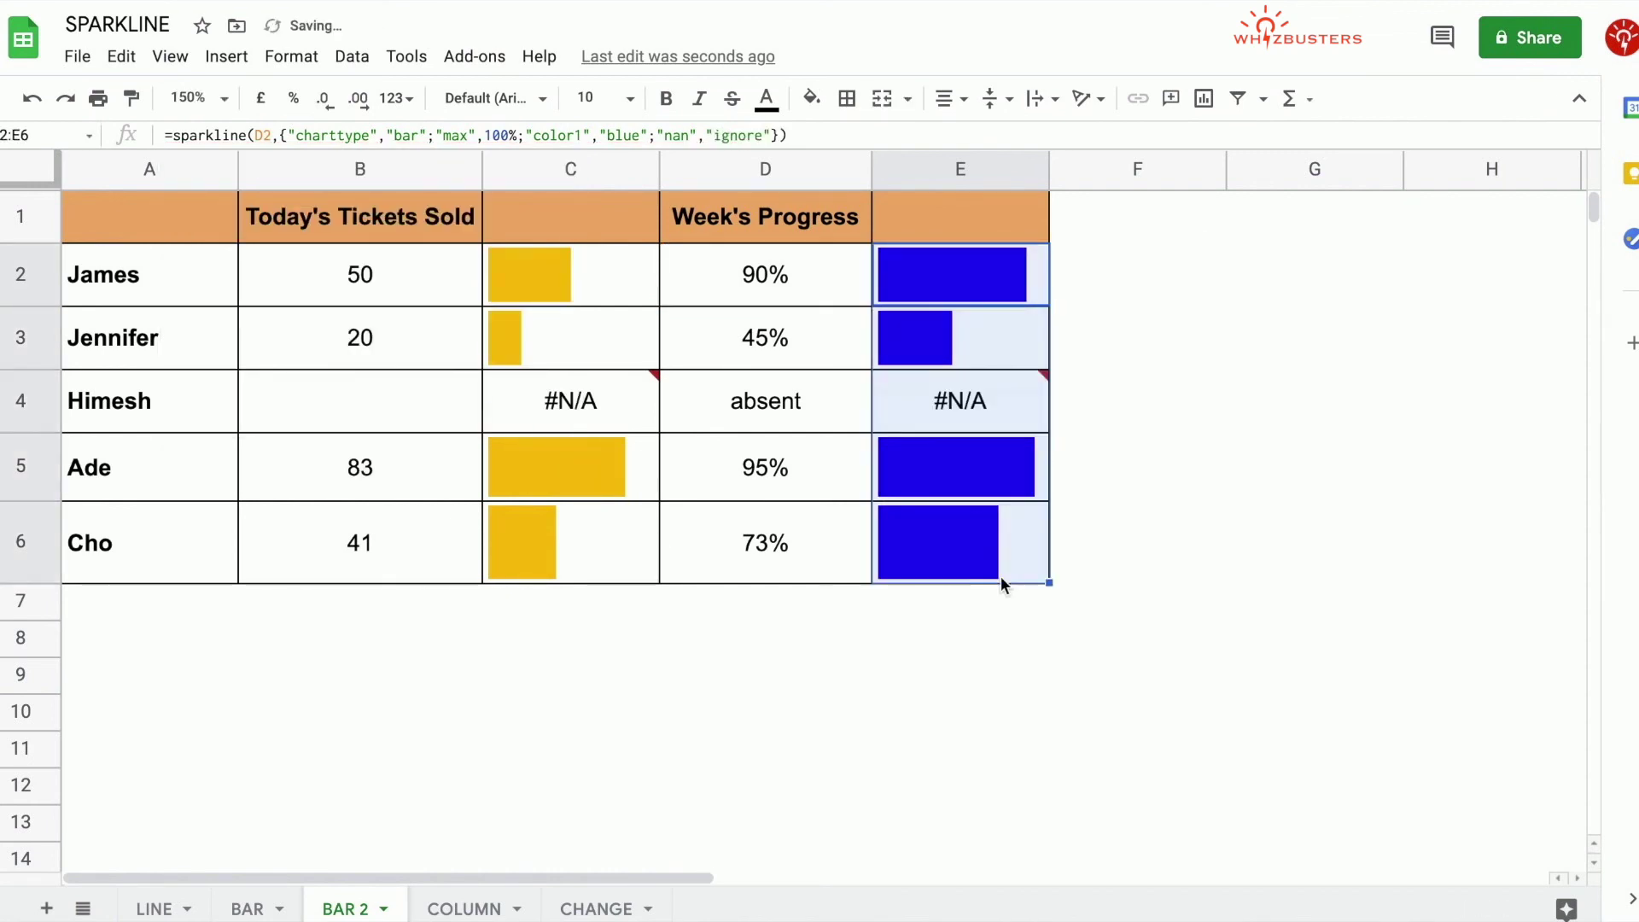
pyautogui.click(1006, 412)
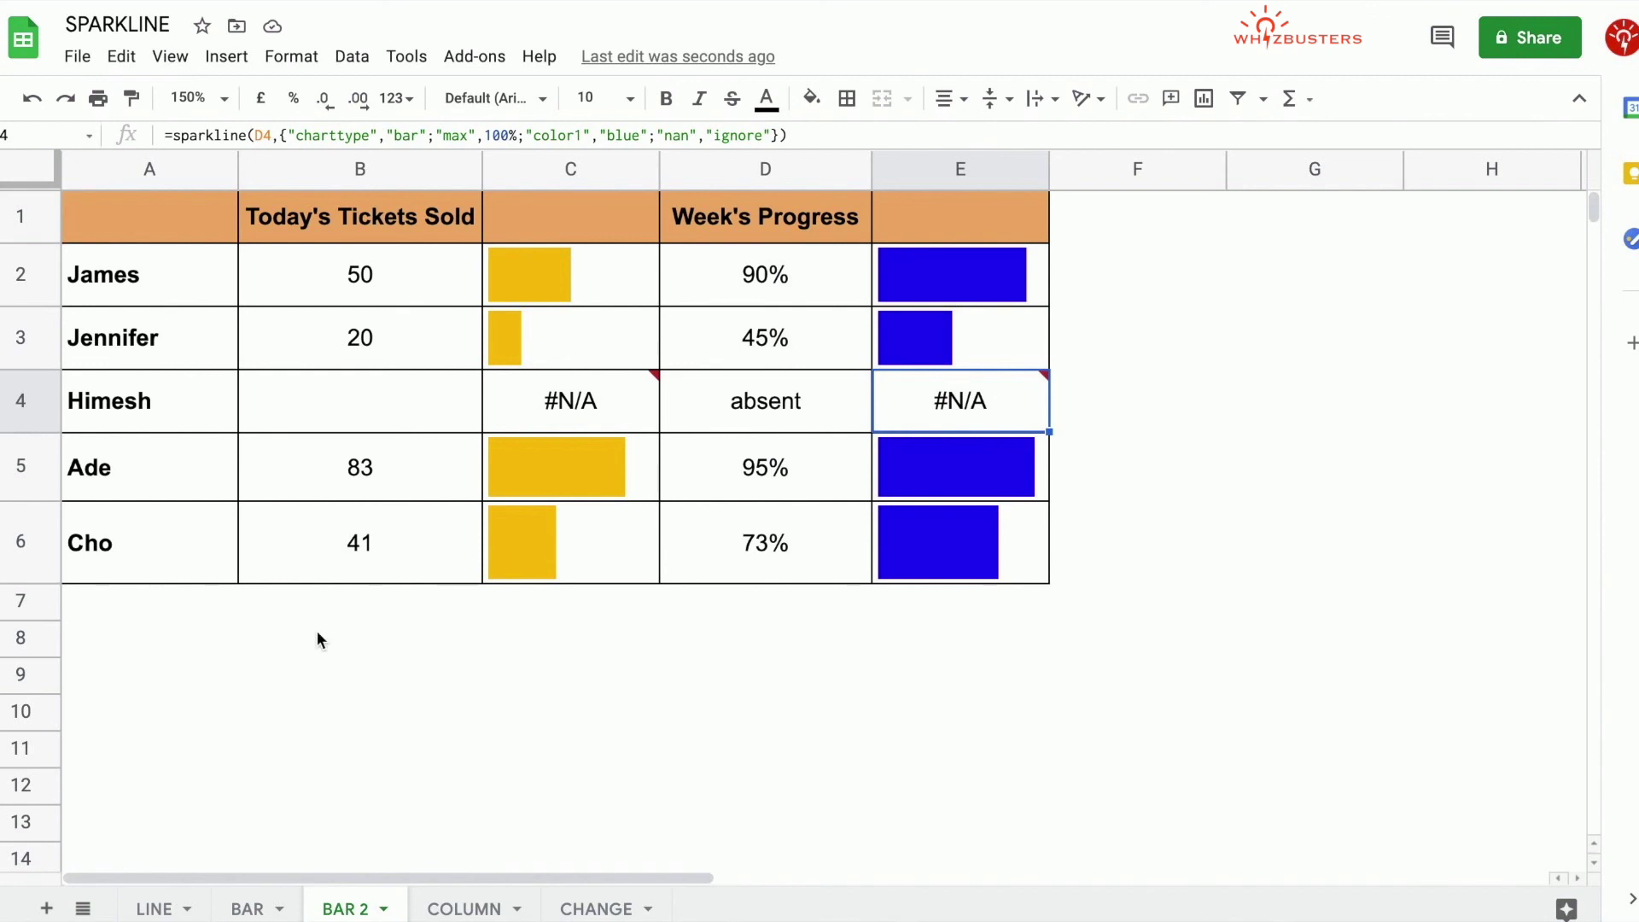
pyautogui.click(307, 714)
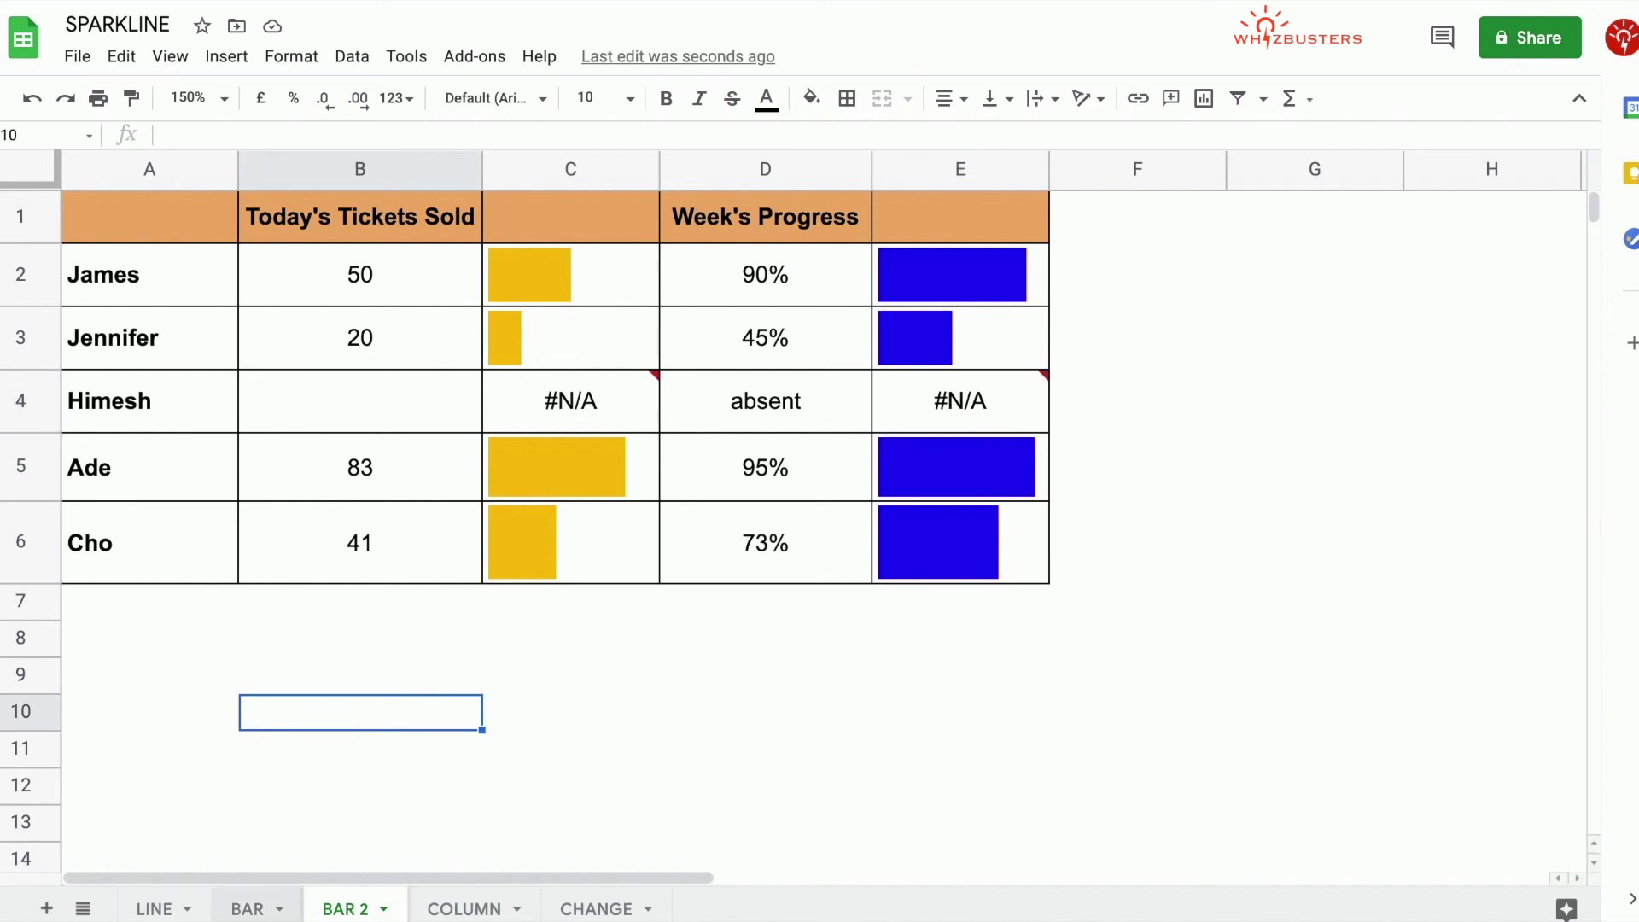
# On the BAR sheet, add the option "rtl",TRUE to the Sales bar sparkline formula in G3.
pyautogui.click(248, 908)
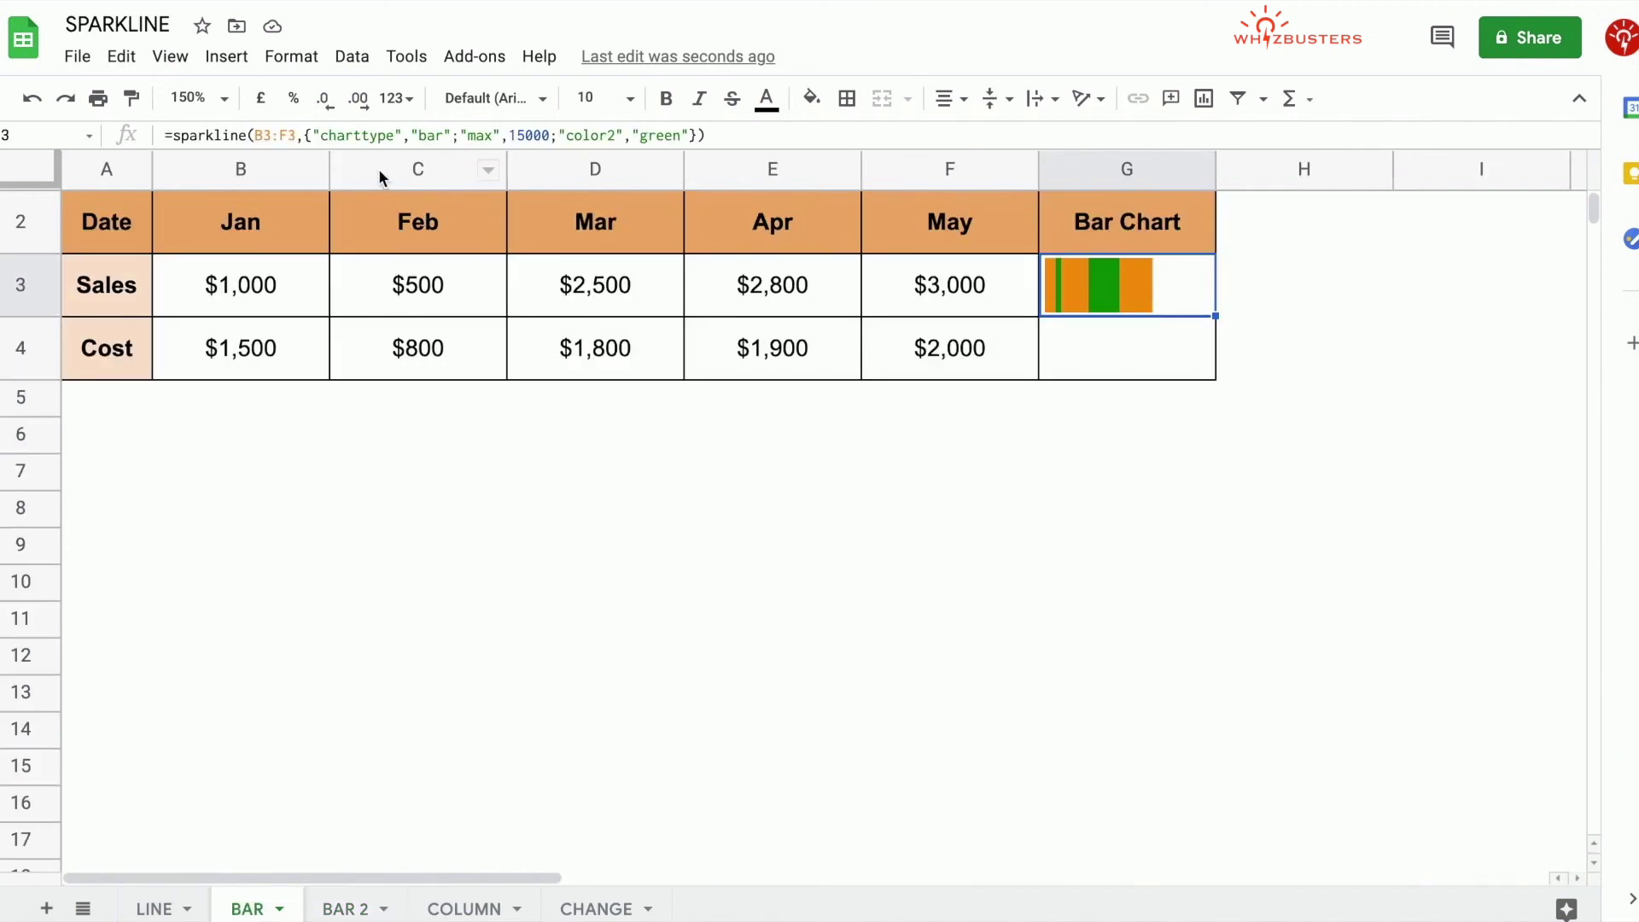
pyautogui.click(688, 135)
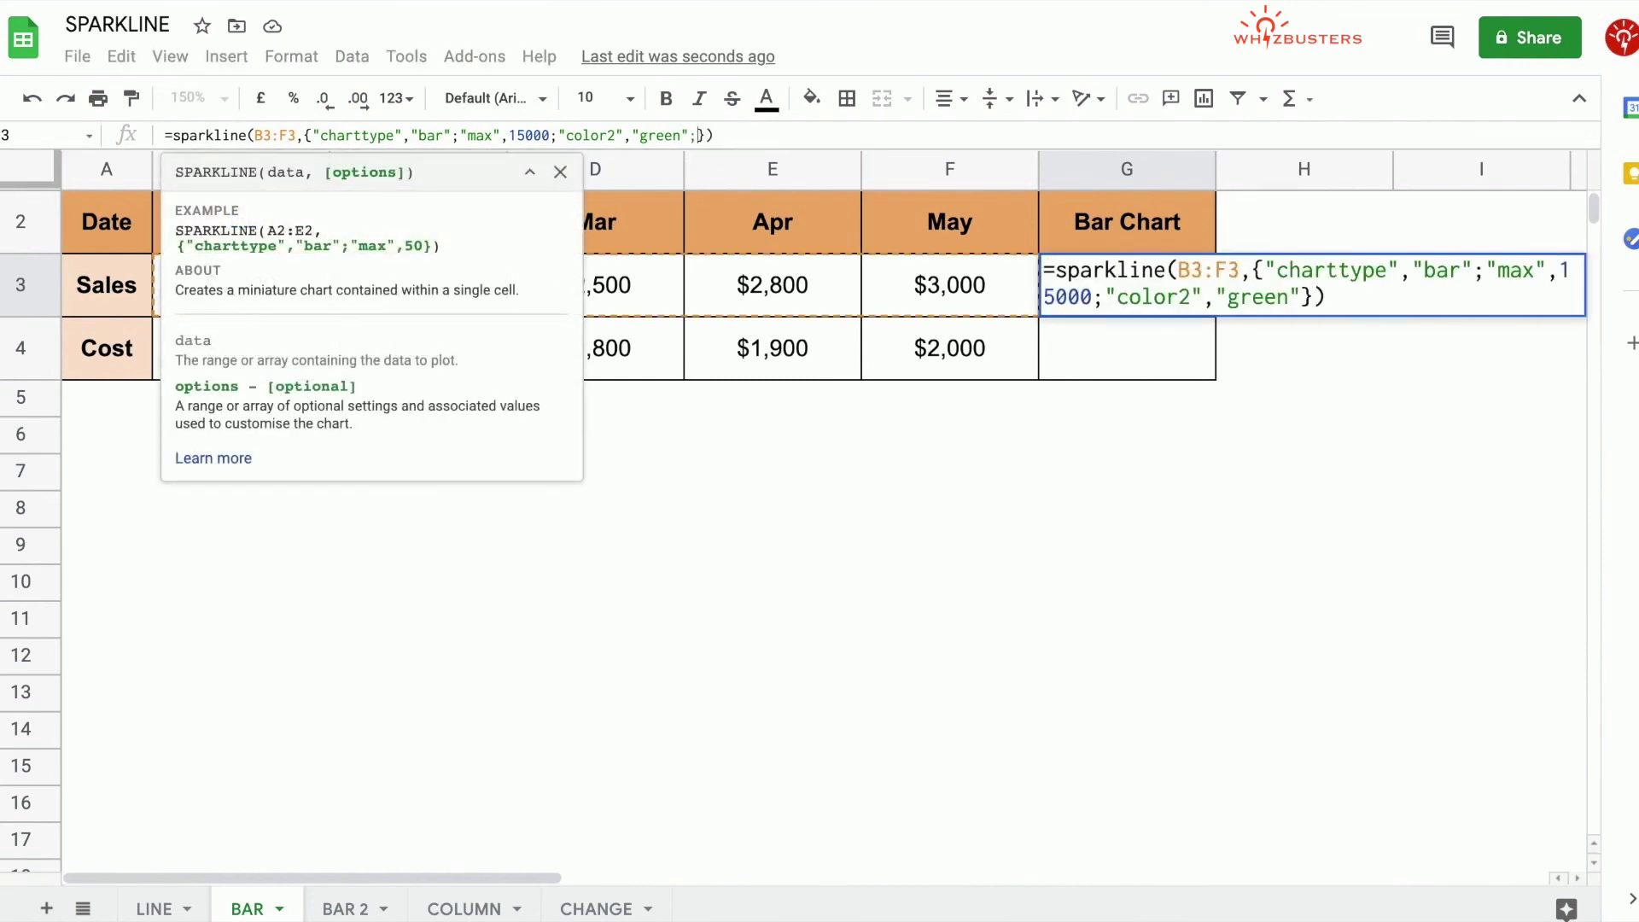
pyautogui.write(';"')
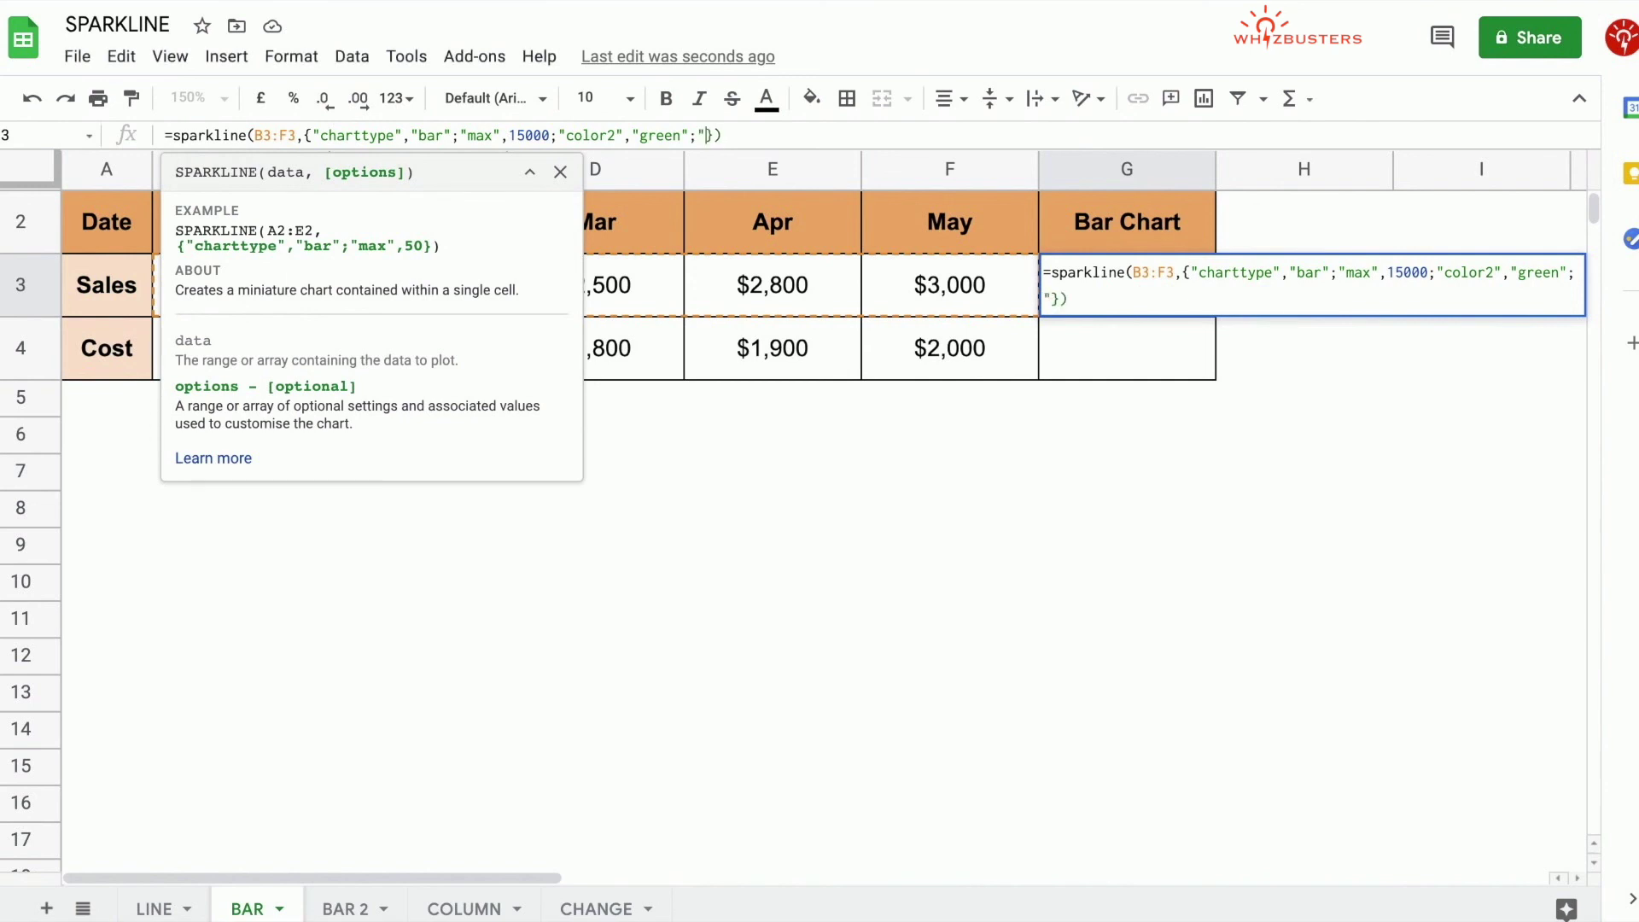
pyautogui.write('rtl",TRUE')
pyautogui.press('Return')
pyautogui.click(1109, 285)
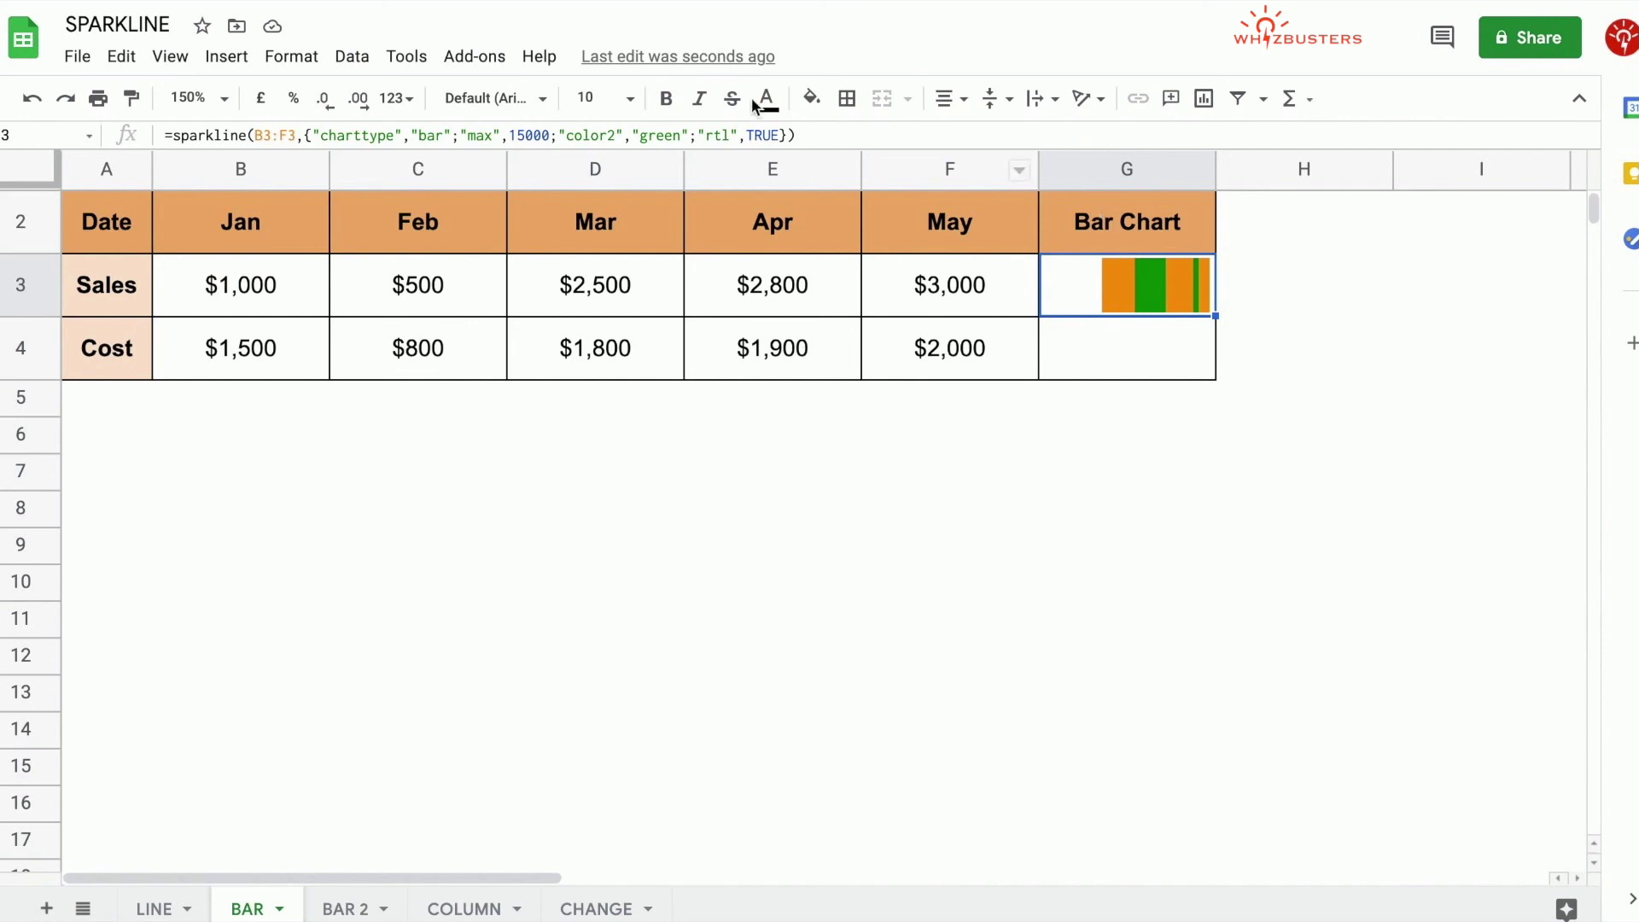
# Set the "rtl" option of the Sales sparkline formula in G3 to false.
pyautogui.doubleClick(762, 135)
pyautogui.press('BackSpace')
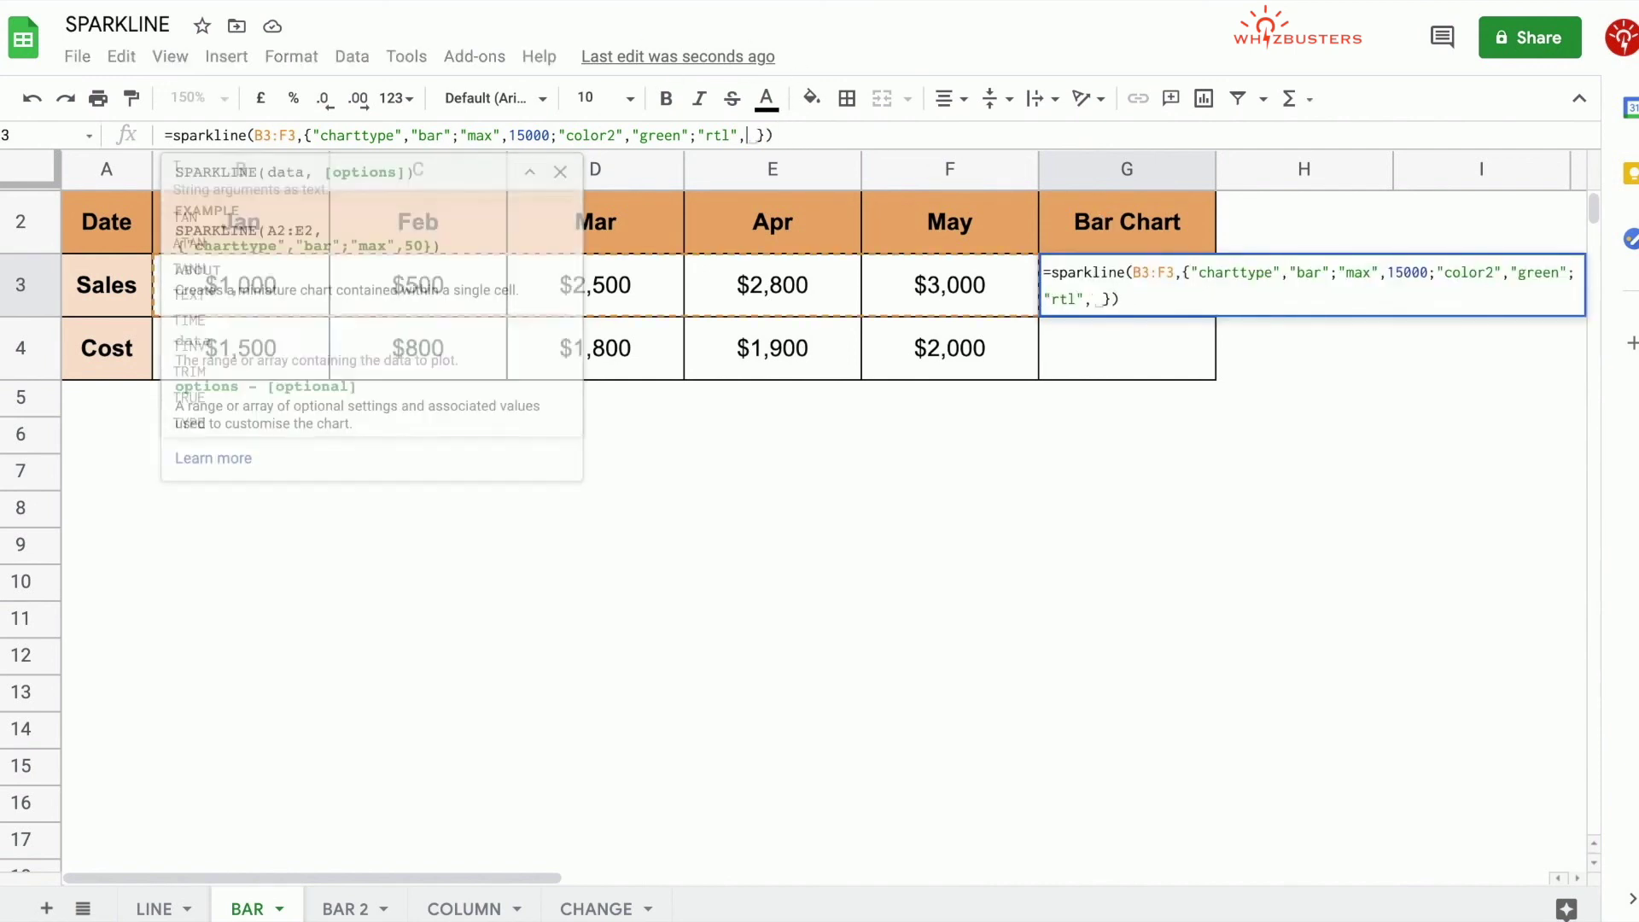
pyautogui.write('false')
pyautogui.press('Return')
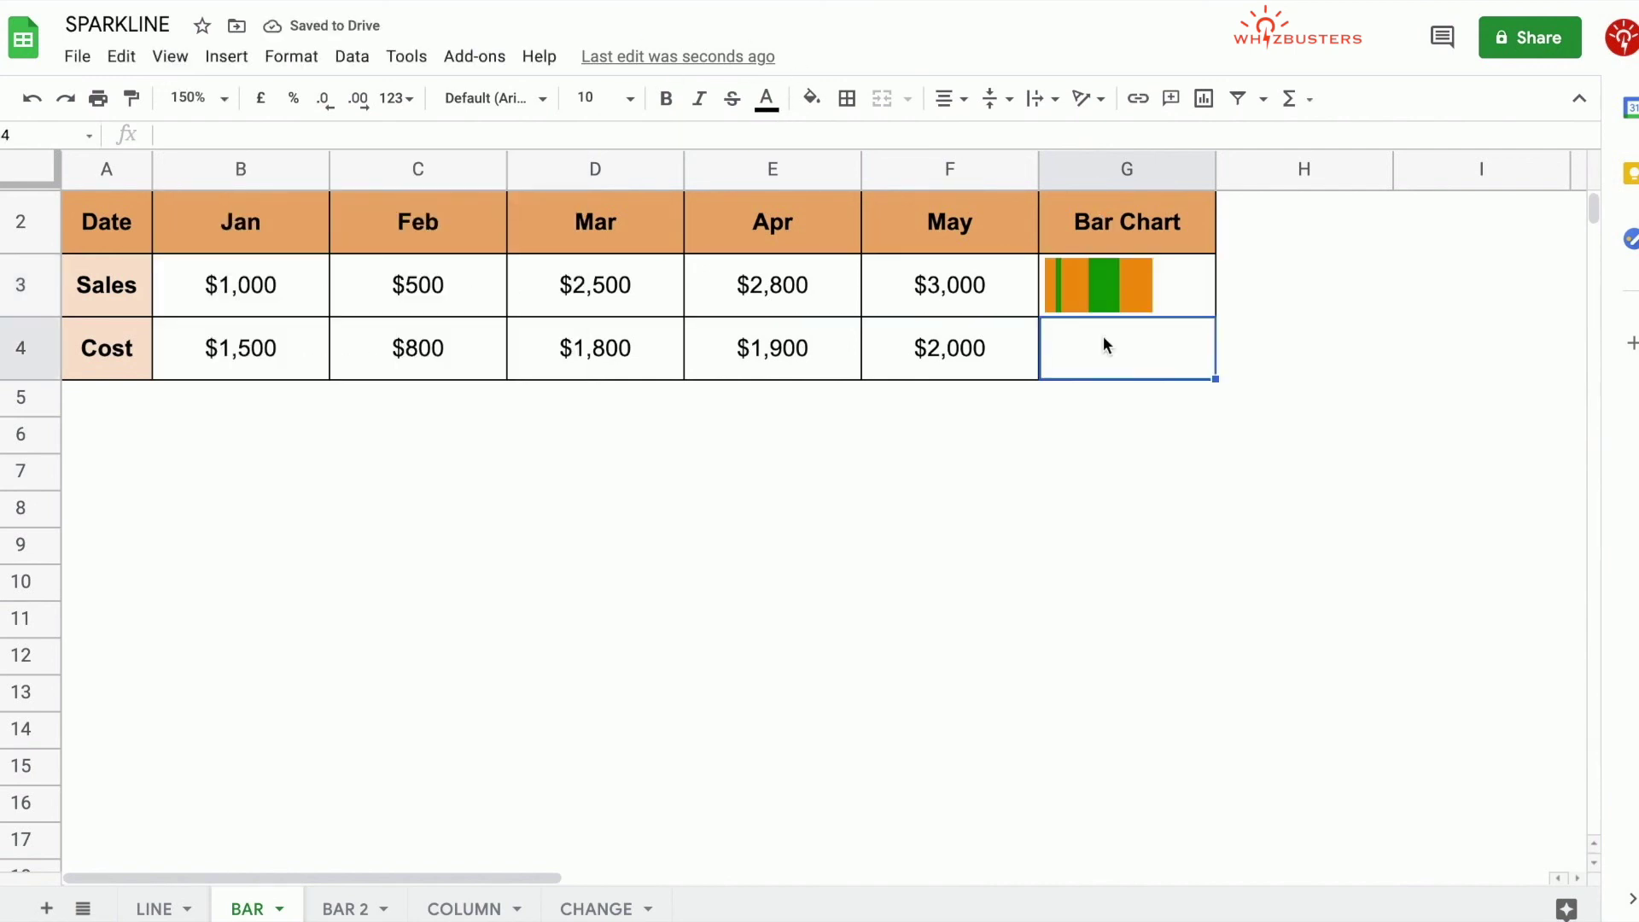